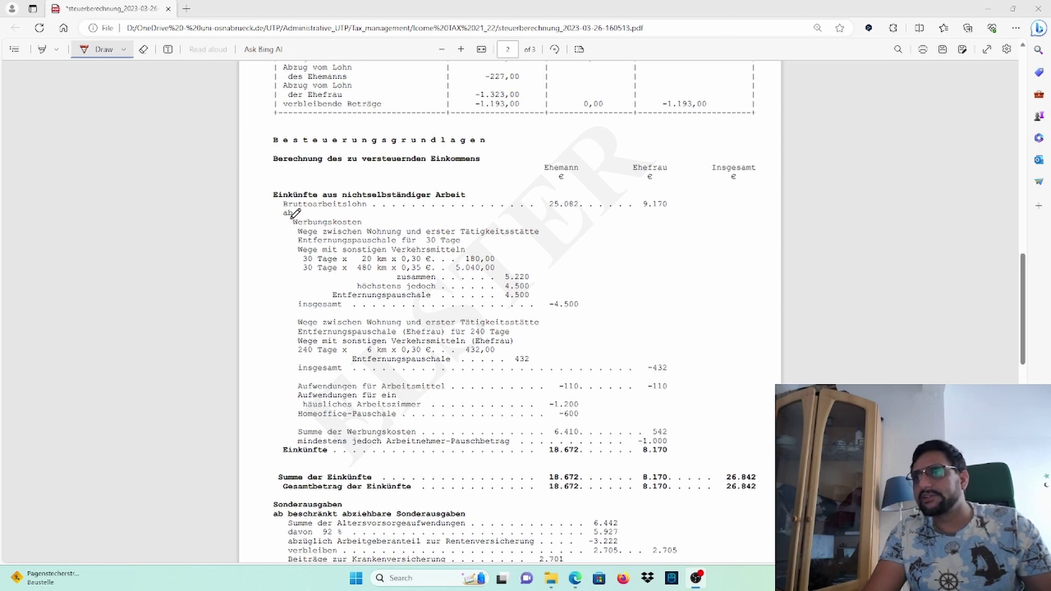
# Step: Underline the Bruttoarbeitslohn amounts of both the Ehemann and the Ehefrau with the orange-red pen
pyautogui.moveTo(549, 209); pyautogui.dragTo(580, 209)
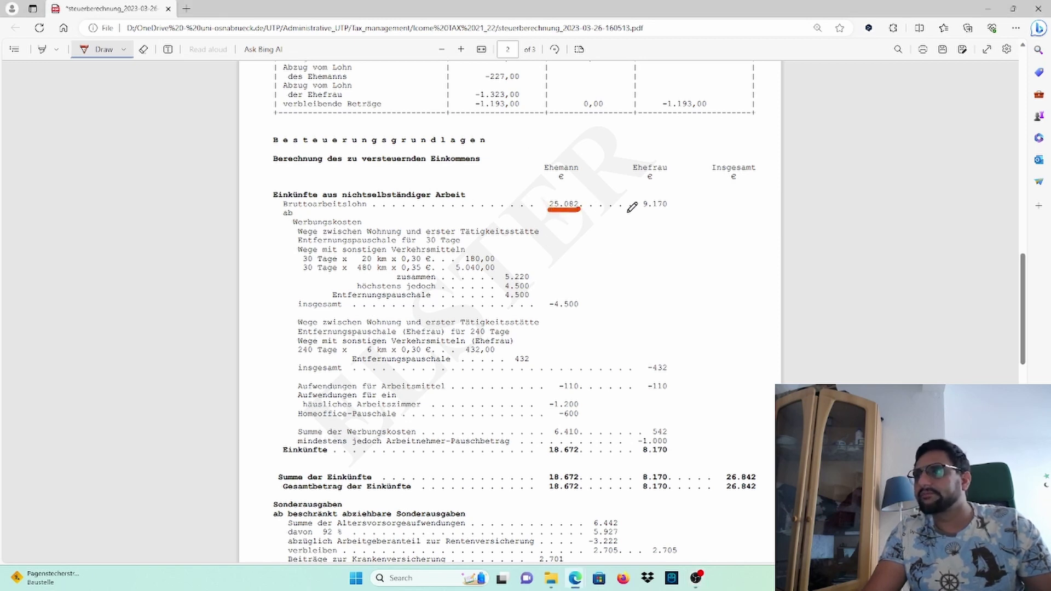
pyautogui.moveTo(644, 210); pyautogui.dragTo(688, 206)
# Step: Make the drawing pen thinner and mark the end of the Werbungskosten heading with a small bracket
pyautogui.click(124, 50)
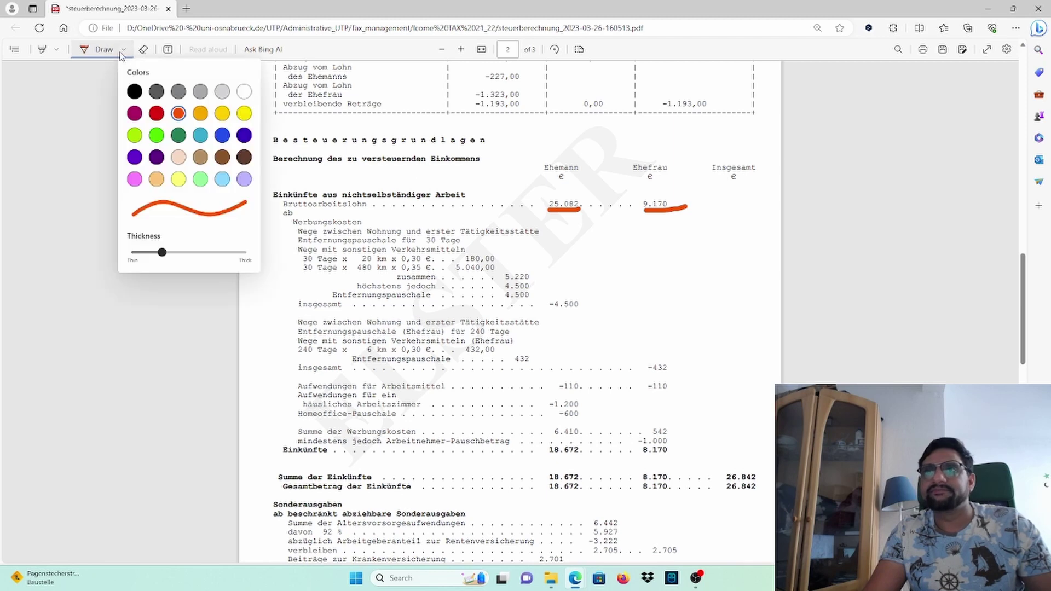
pyautogui.moveTo(162, 252); pyautogui.dragTo(147, 252)
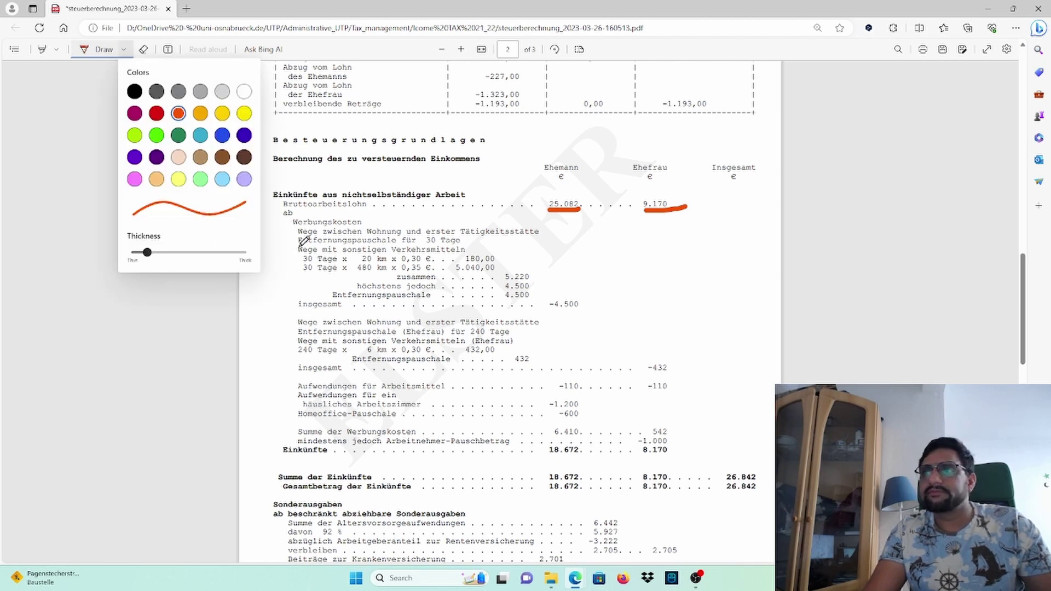
pyautogui.scroll(-1, 525, 239)
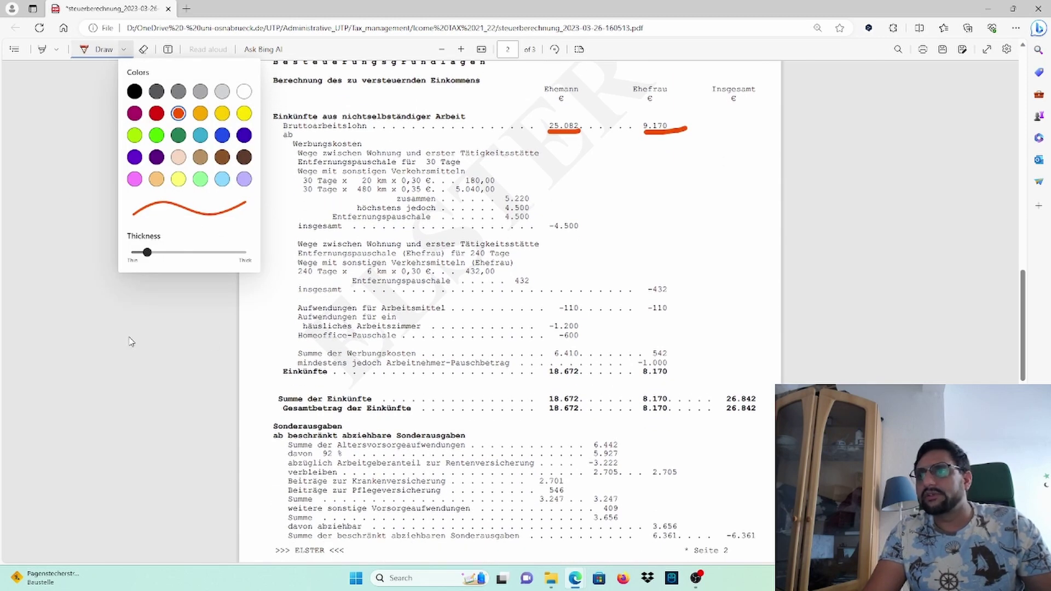
pyautogui.click(131, 341)
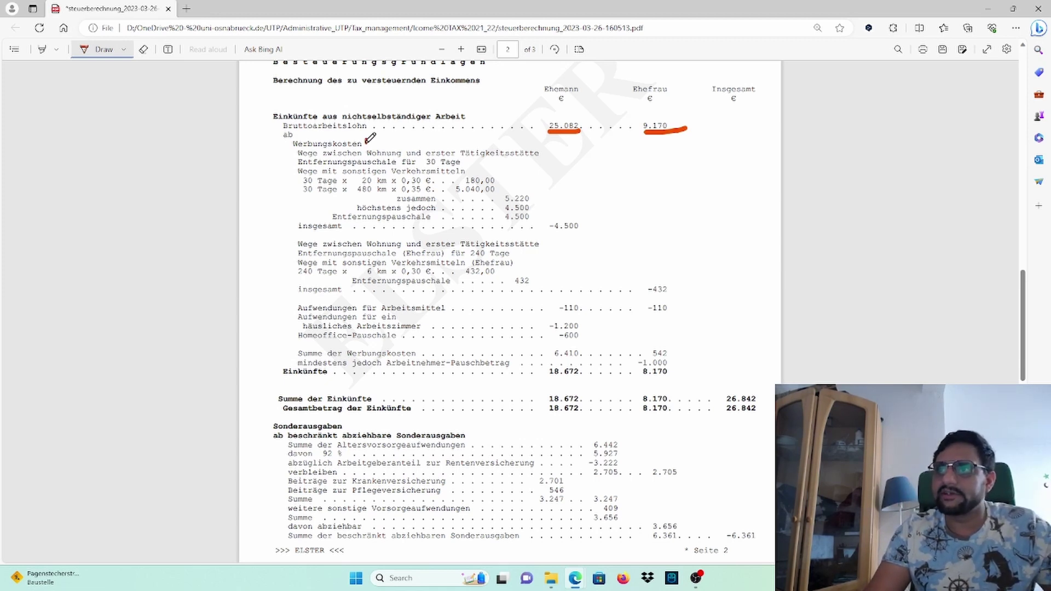
pyautogui.moveTo(366, 141); pyautogui.dragTo(362, 146)
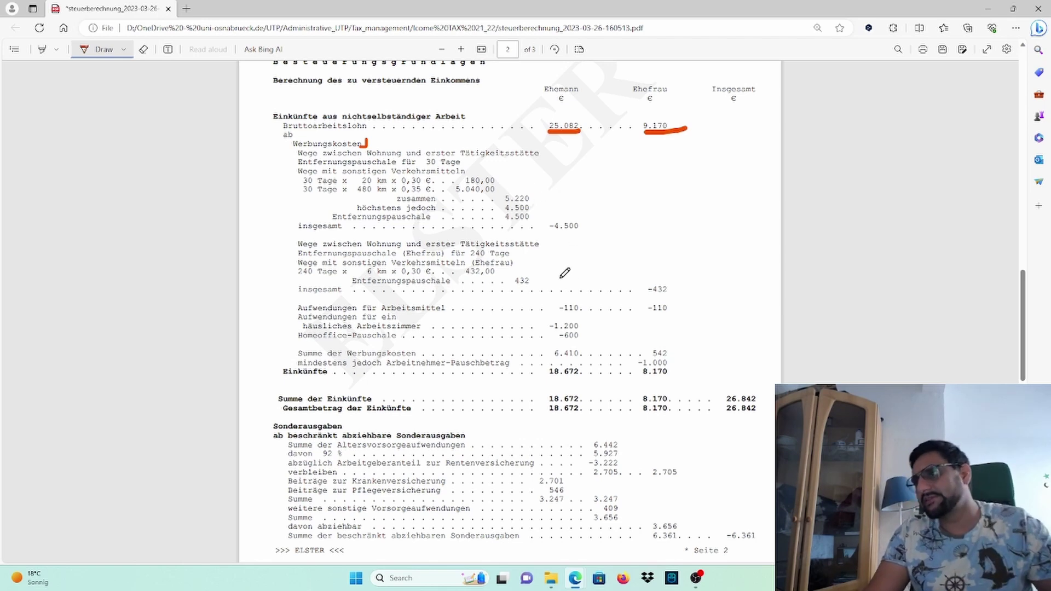
# Step: Draw brackets beside the Werbungskosten amounts in the Ehemann column and in the Ehefrau column
pyautogui.scroll(-2, 571, 283)
pyautogui.scroll(-2, 571, 316)
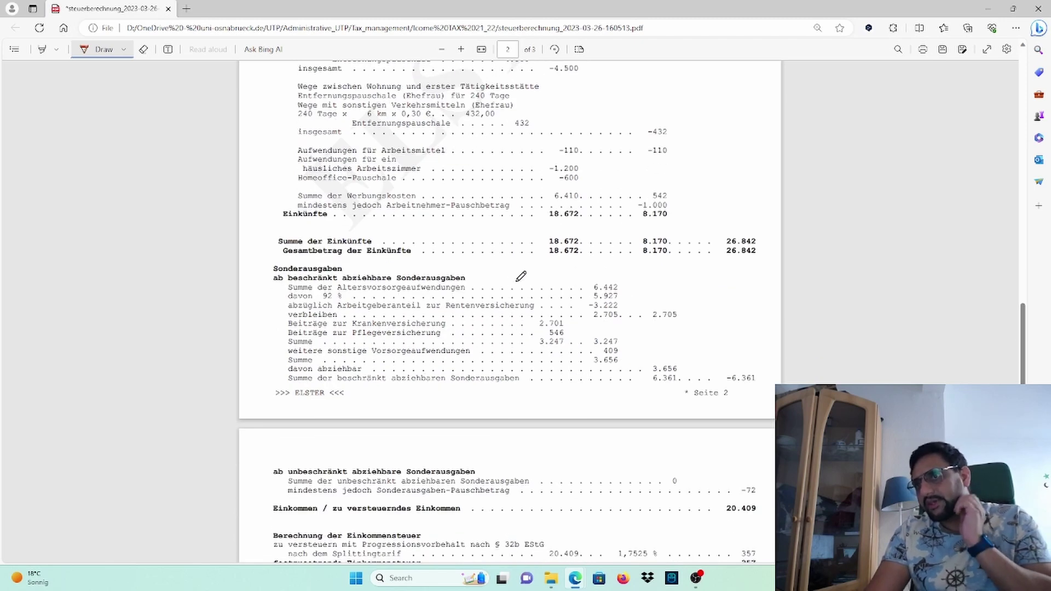
pyautogui.scroll(4, 521, 276)
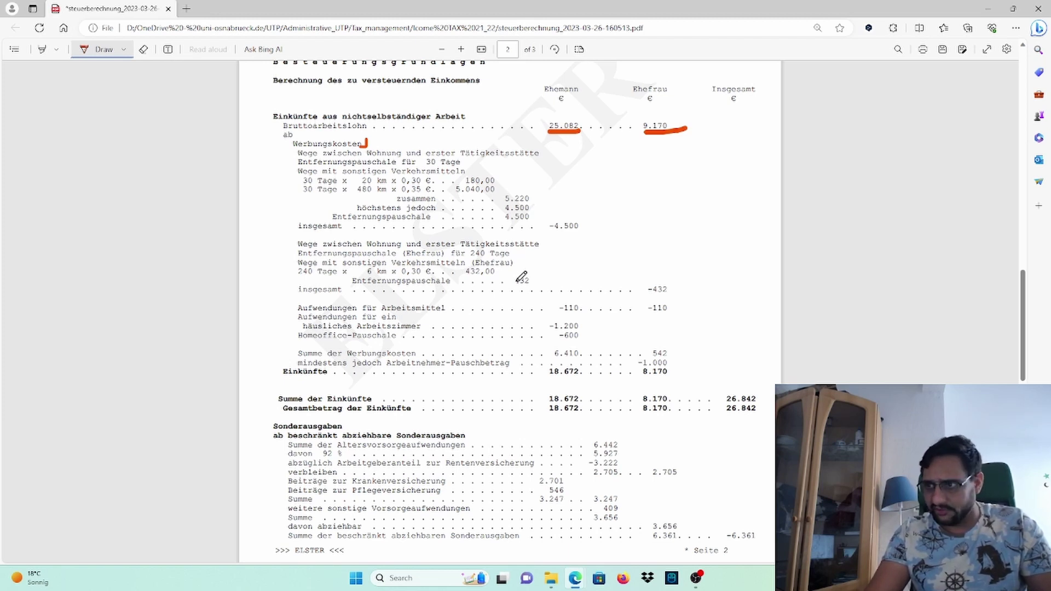
pyautogui.scroll(-2, 521, 276)
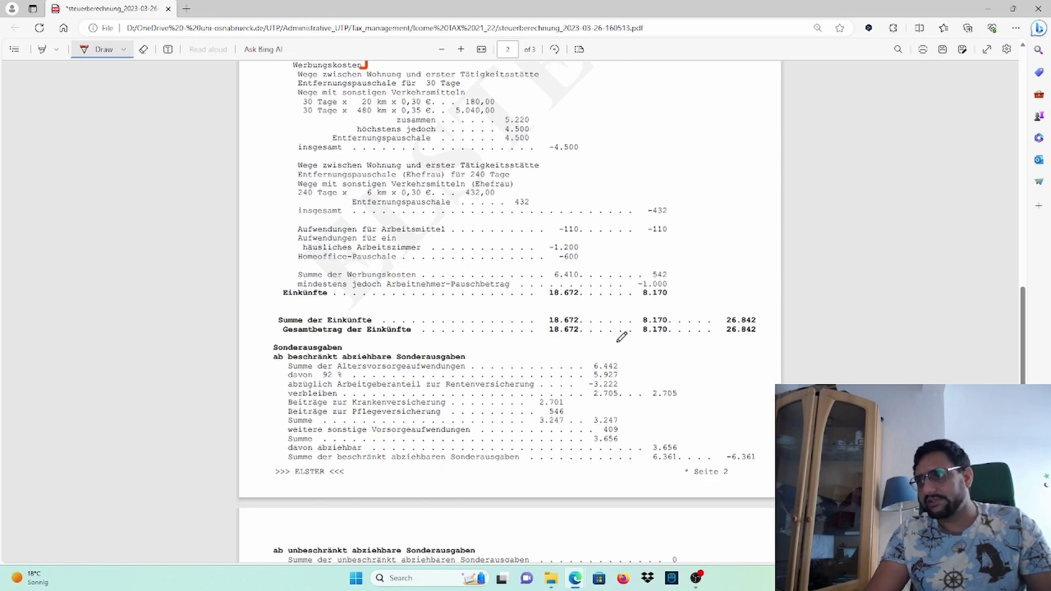
pyautogui.scroll(2, 623, 337)
pyautogui.scroll(-2, 704, 340)
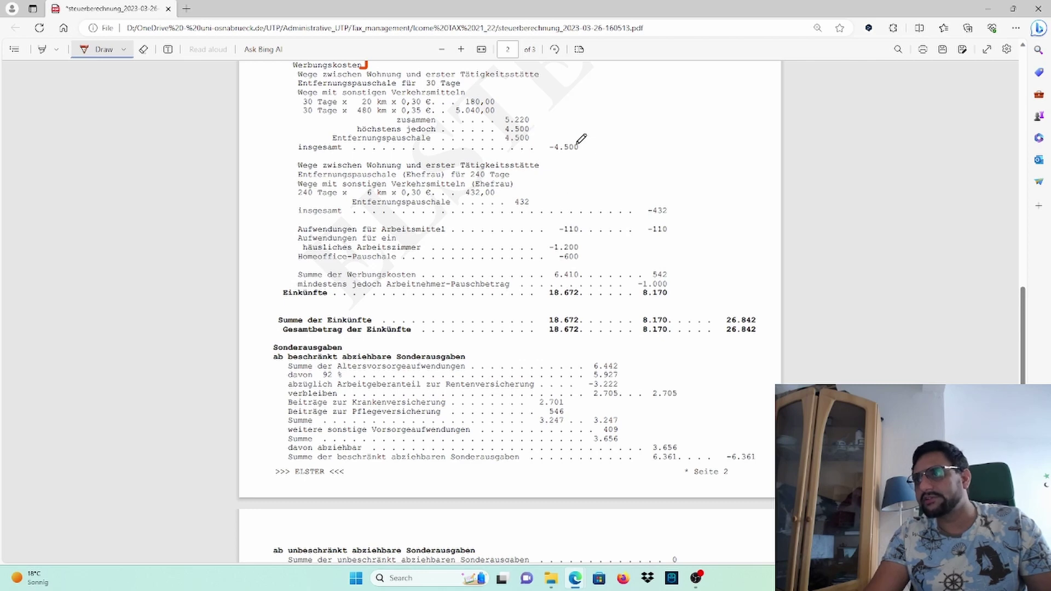
pyautogui.moveTo(603, 144)
pyautogui.mouseDown()
pyautogui.moveTo(607, 254)
pyautogui.moveTo(590, 258)
pyautogui.mouseUp()
pyautogui.moveTo(650, 171)
pyautogui.mouseDown()
pyautogui.moveTo(688, 162)
pyautogui.moveTo(691, 238)
pyautogui.moveTo(677, 239)
pyautogui.mouseUp()
# Step: Tick the häusliches Arbeitszimmer amount and underline the Ehefrau's 0,30 € rate and her Entfernungspauschale amount
pyautogui.scroll(3, 633, 225)
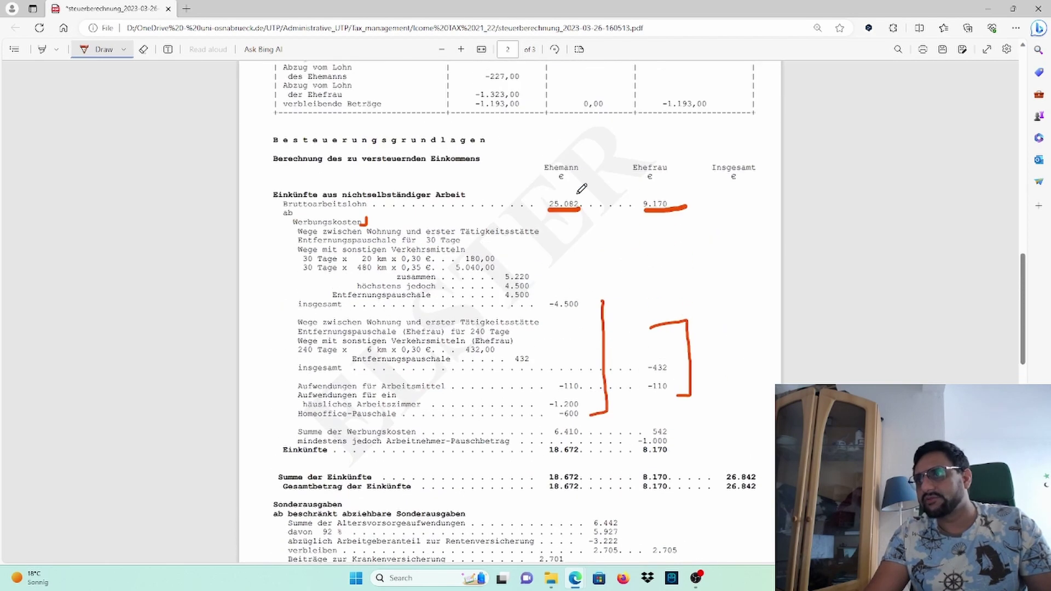
pyautogui.scroll(-2, 626, 299)
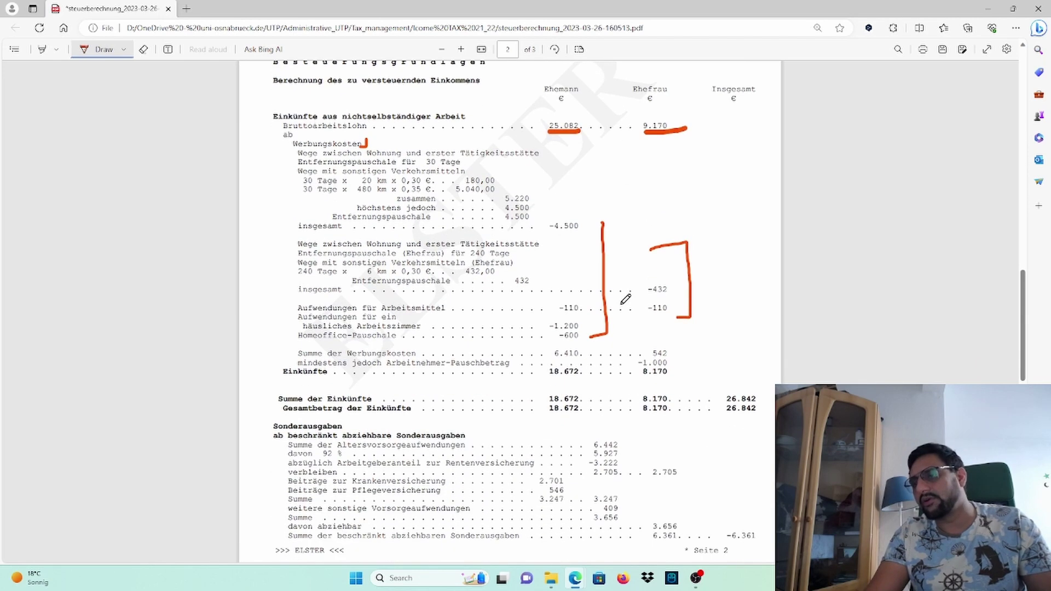
pyautogui.moveTo(577, 326); pyautogui.dragTo(599, 318)
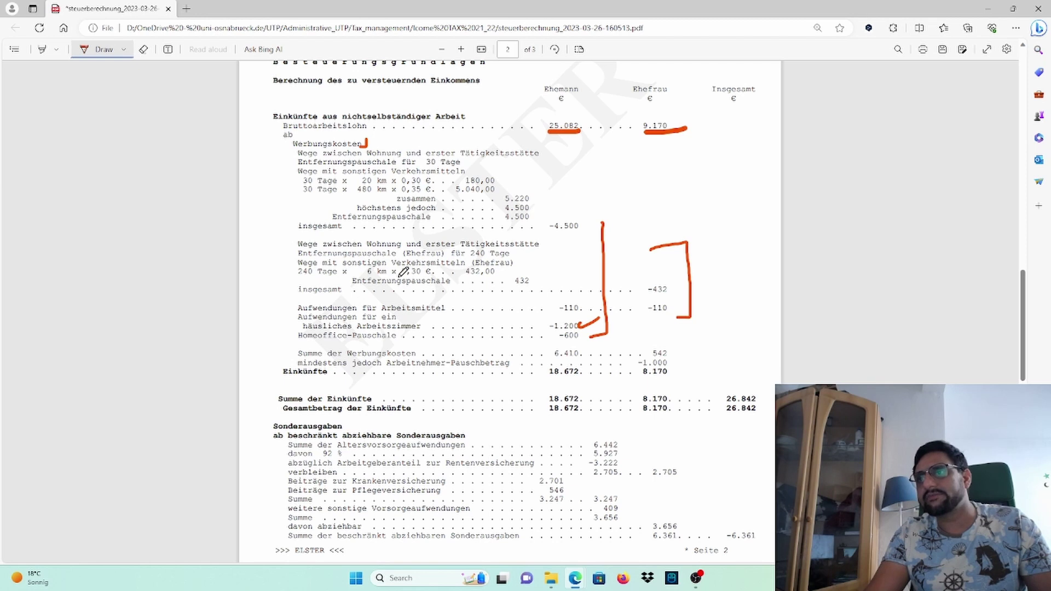
pyautogui.moveTo(399, 277); pyautogui.dragTo(438, 273)
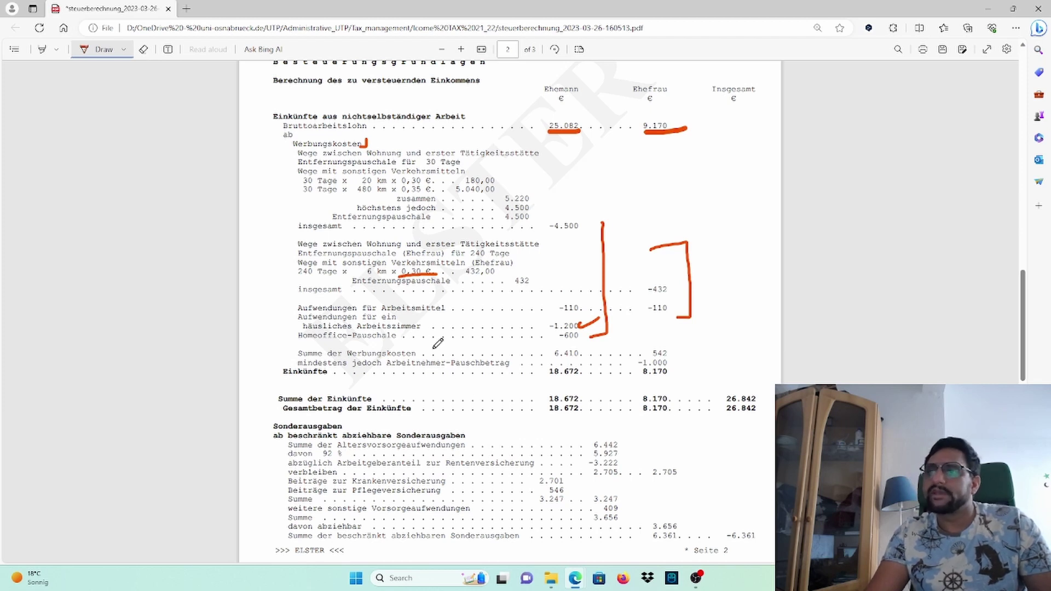
pyautogui.moveTo(514, 286); pyautogui.dragTo(539, 280)
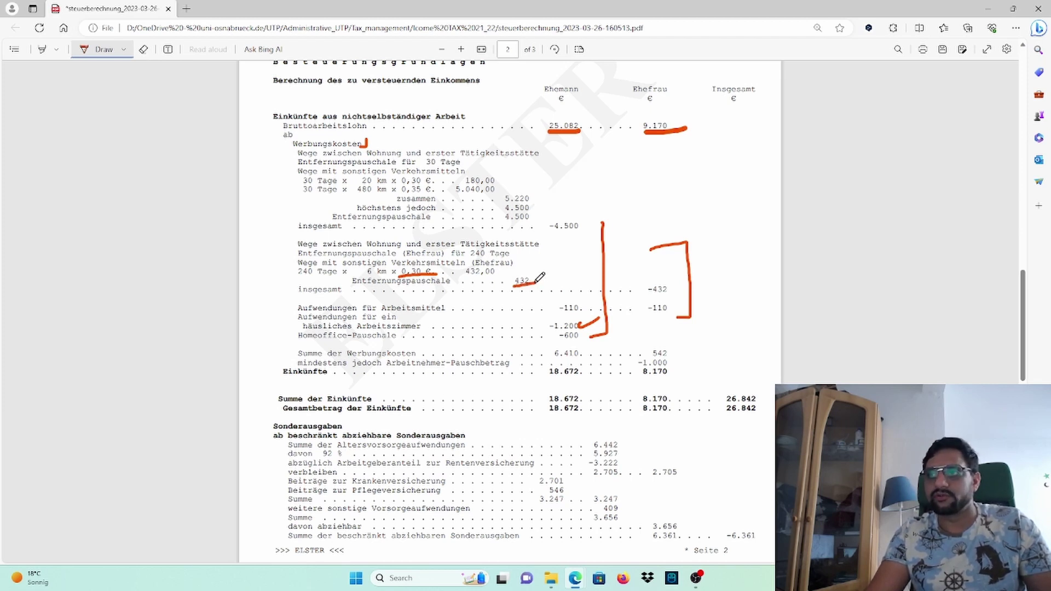
# Step: Under Sonderausgaben, tick the Altersvorsorgeaufwendungen, 92 % and Arbeitgeberanteil amounts, and underline both remaining amounts in the verbleiben row
pyautogui.scroll(-1, 525, 362)
pyautogui.scroll(-4, 526, 362)
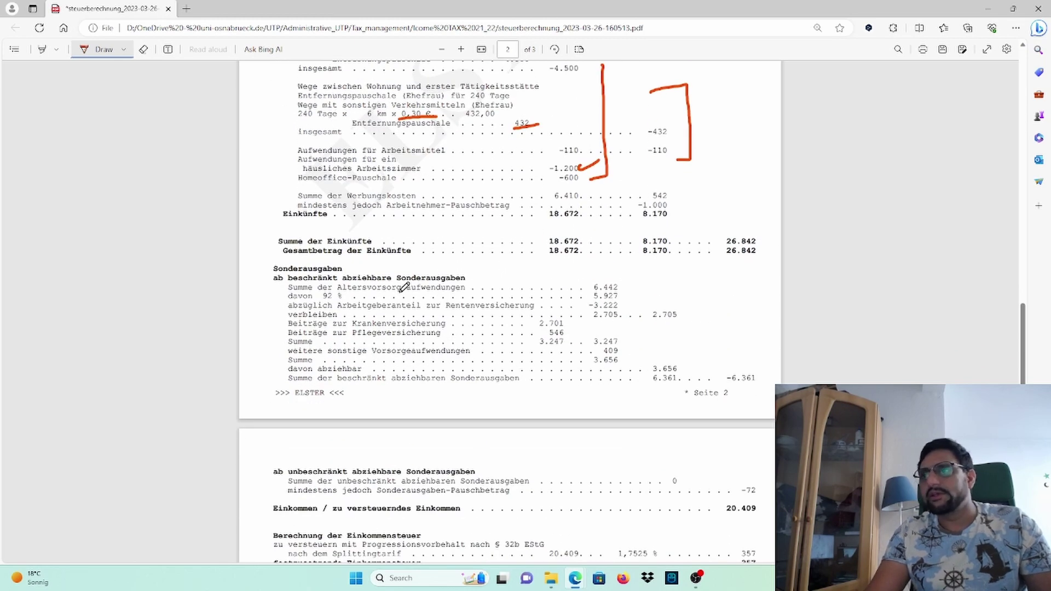
pyautogui.scroll(-7, 398, 292)
pyautogui.scroll(2, 414, 269)
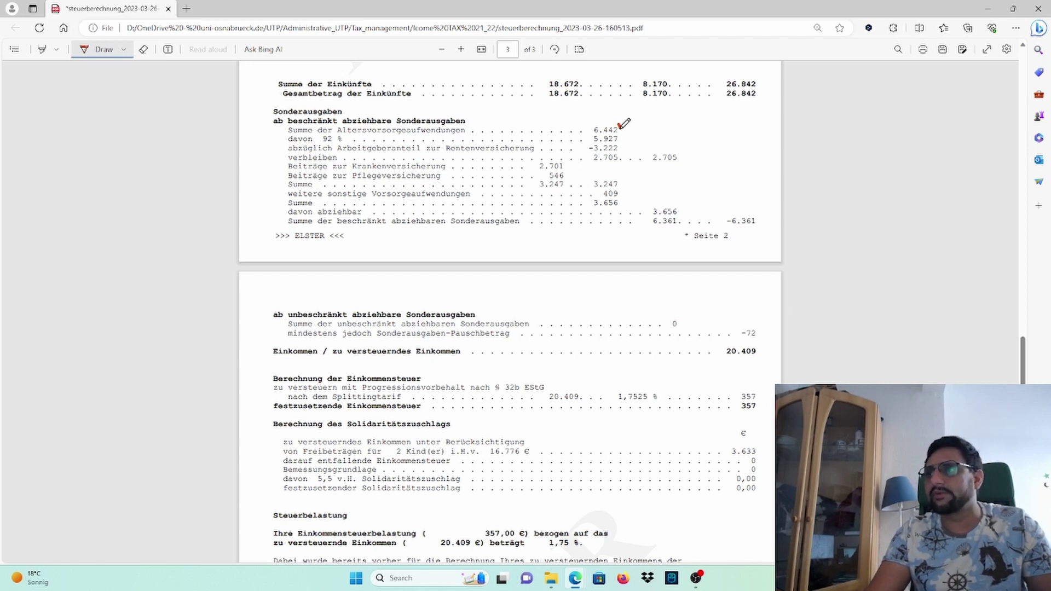
pyautogui.moveTo(619, 126); pyautogui.dragTo(649, 122)
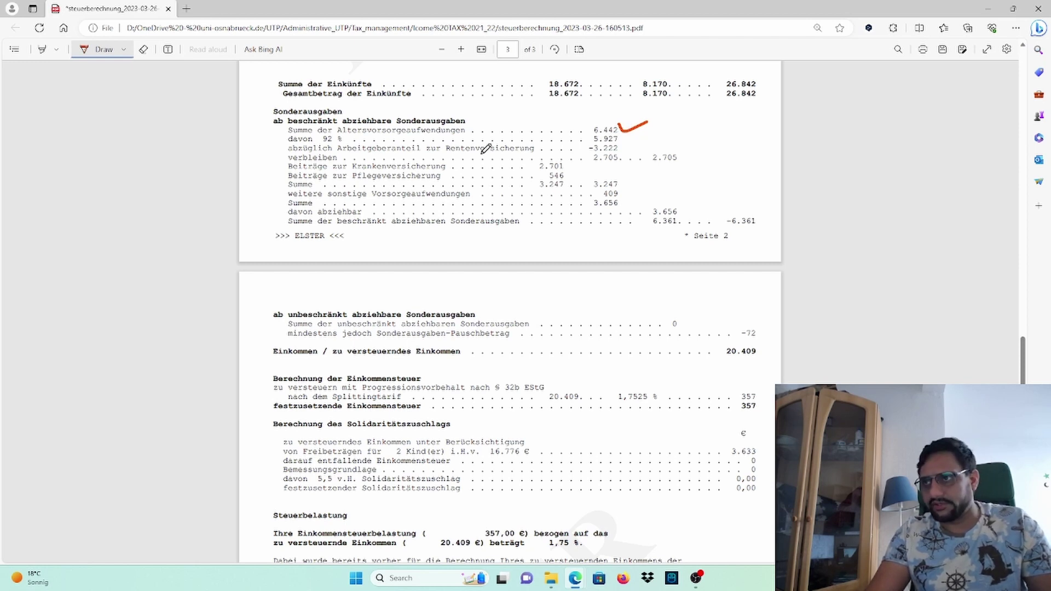
pyautogui.moveTo(580, 138); pyautogui.dragTo(600, 136)
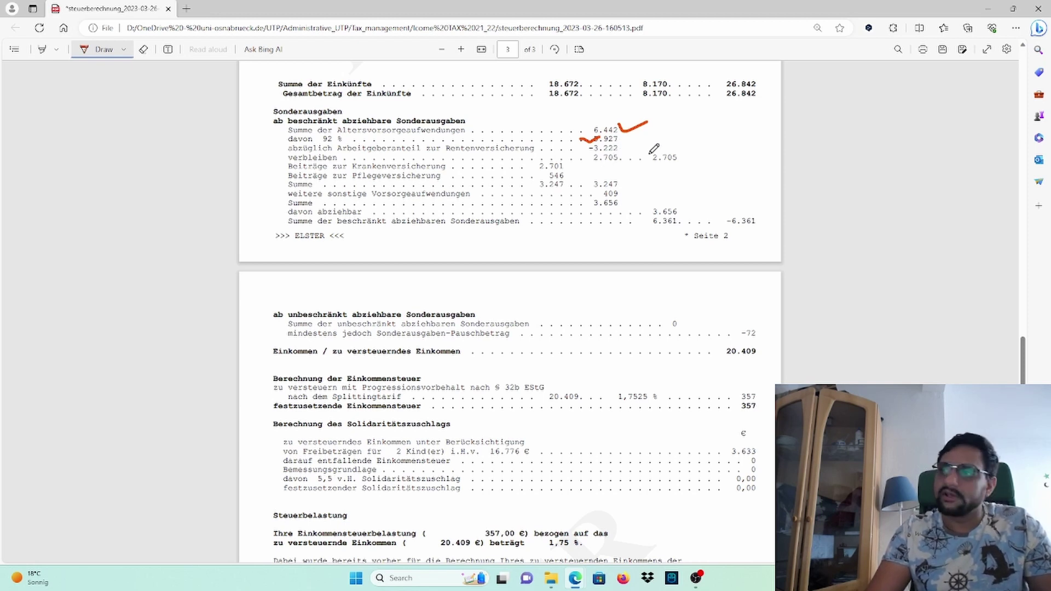
pyautogui.moveTo(616, 148); pyautogui.dragTo(646, 134)
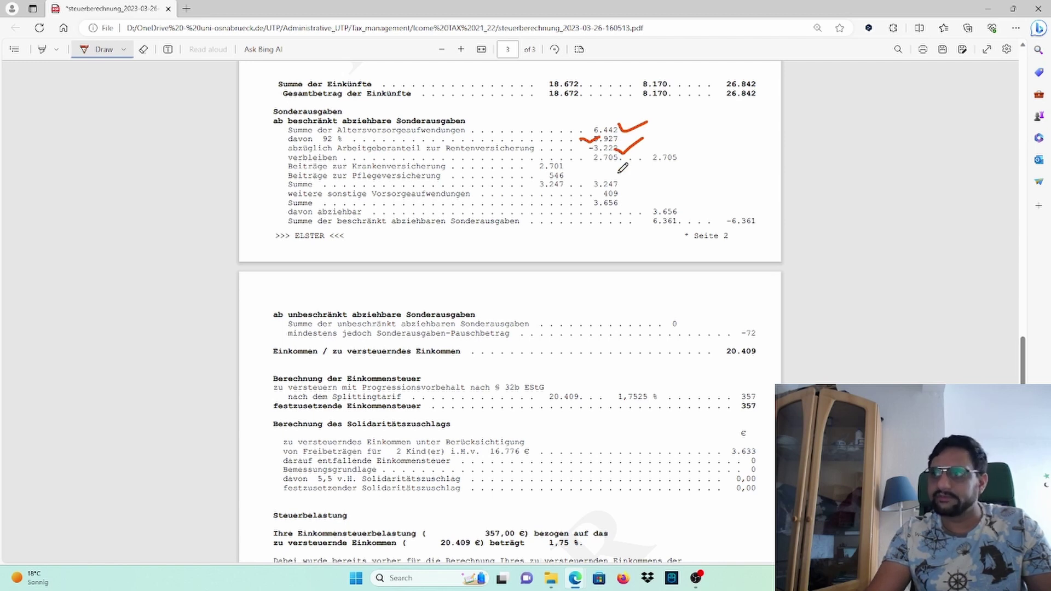
pyautogui.moveTo(588, 164); pyautogui.dragTo(700, 160)
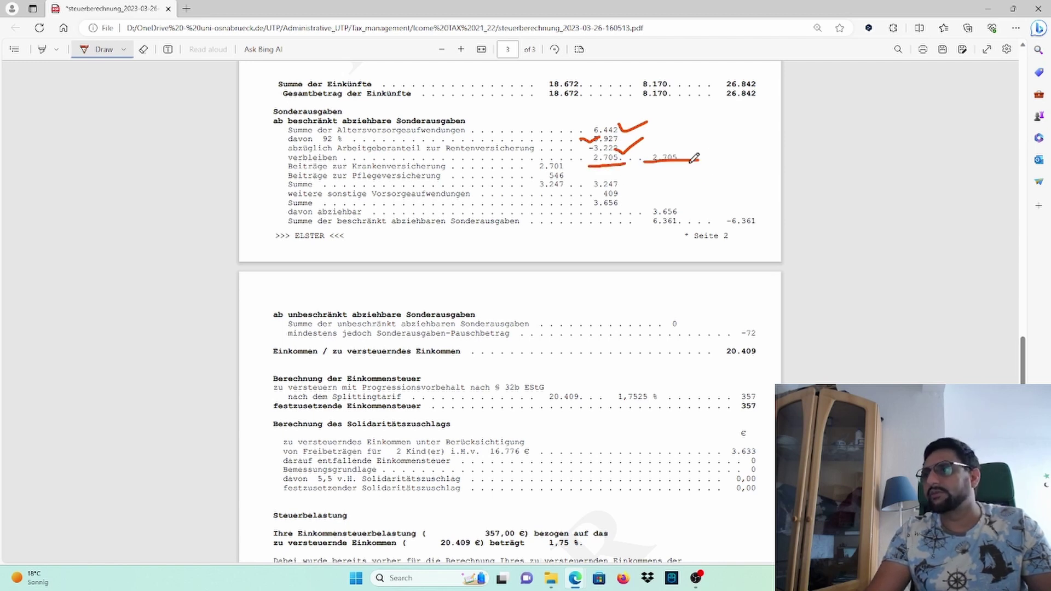
# Step: Circle the Insgesamt amount of the Summe der beschränkt abziehbaren Sonderausgaben at the end of page 2
pyautogui.scroll(-2, 619, 141)
pyautogui.scroll(2, 619, 141)
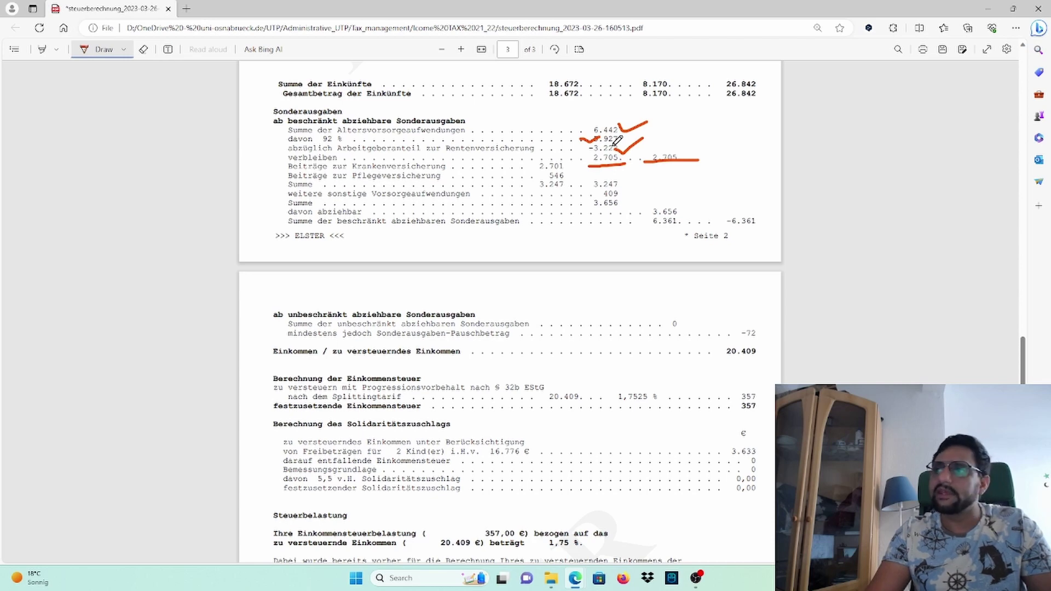
pyautogui.scroll(-1, 620, 231)
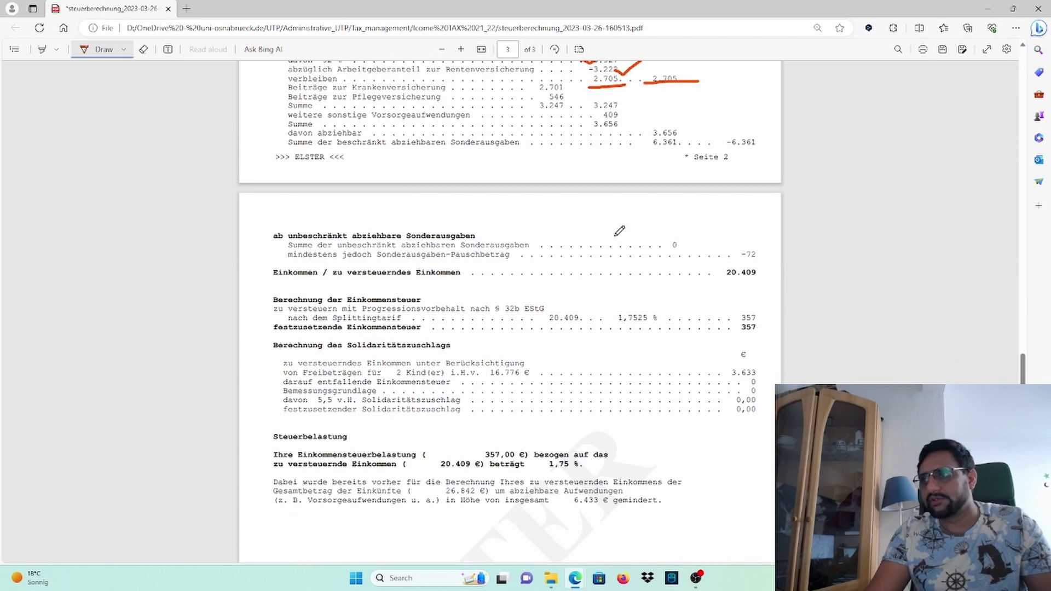
pyautogui.scroll(1, 619, 231)
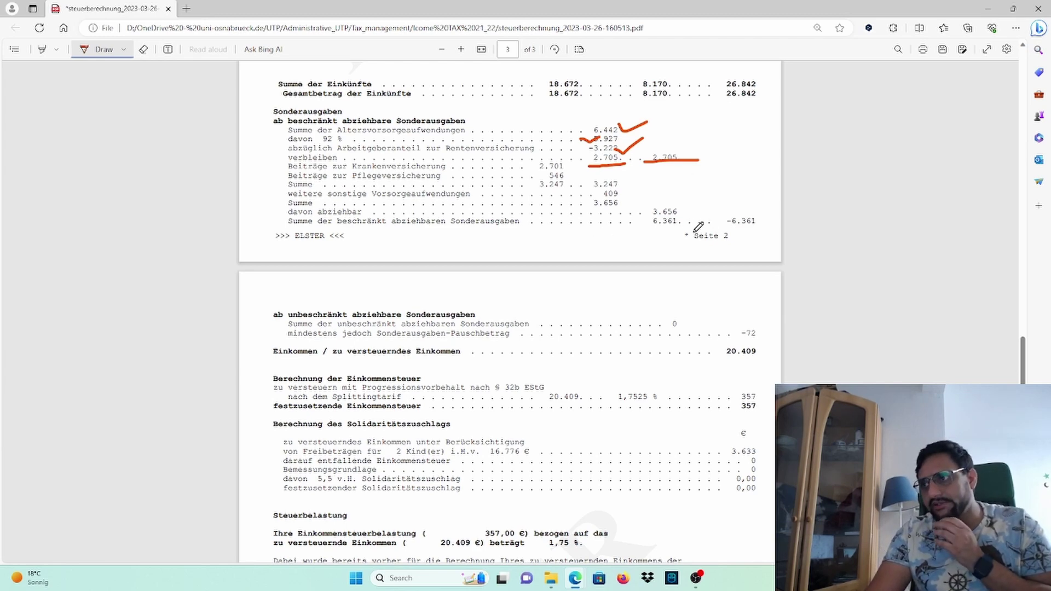
pyautogui.scroll(-1, 697, 226)
pyautogui.scroll(1, 697, 226)
pyautogui.moveTo(767, 204)
pyautogui.mouseDown()
pyautogui.moveTo(734, 211)
pyautogui.moveTo(764, 235)
pyautogui.moveTo(761, 206)
pyautogui.moveTo(771, 211)
pyautogui.mouseUp()
# Step: On page 3, circle the taxable income under Steuerbelastung, and underline and tick the Freibeträge for 2 Kind(er)
pyautogui.scroll(-1, 651, 264)
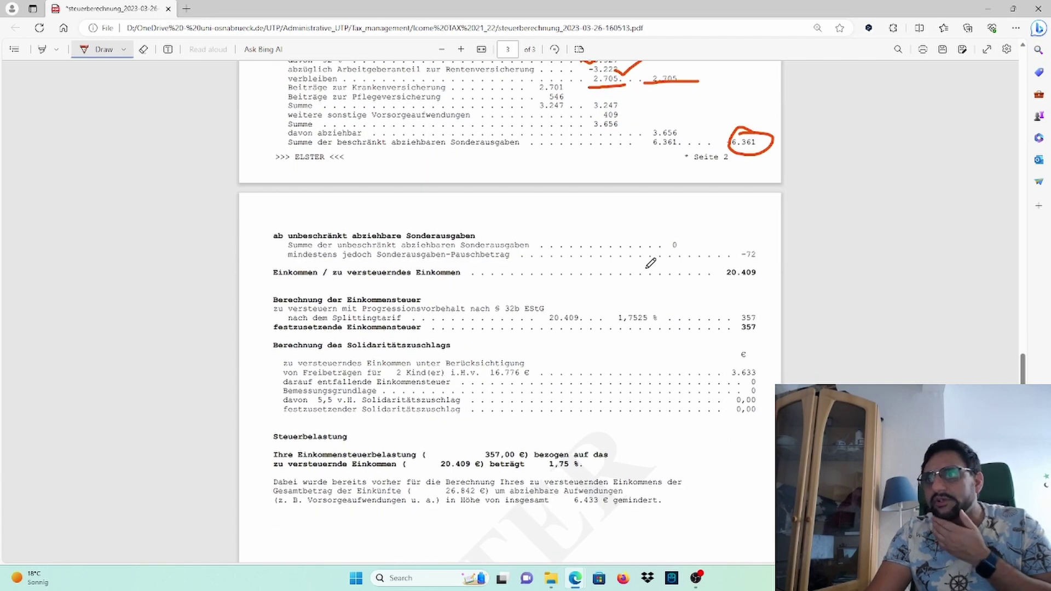
pyautogui.scroll(-1, 650, 264)
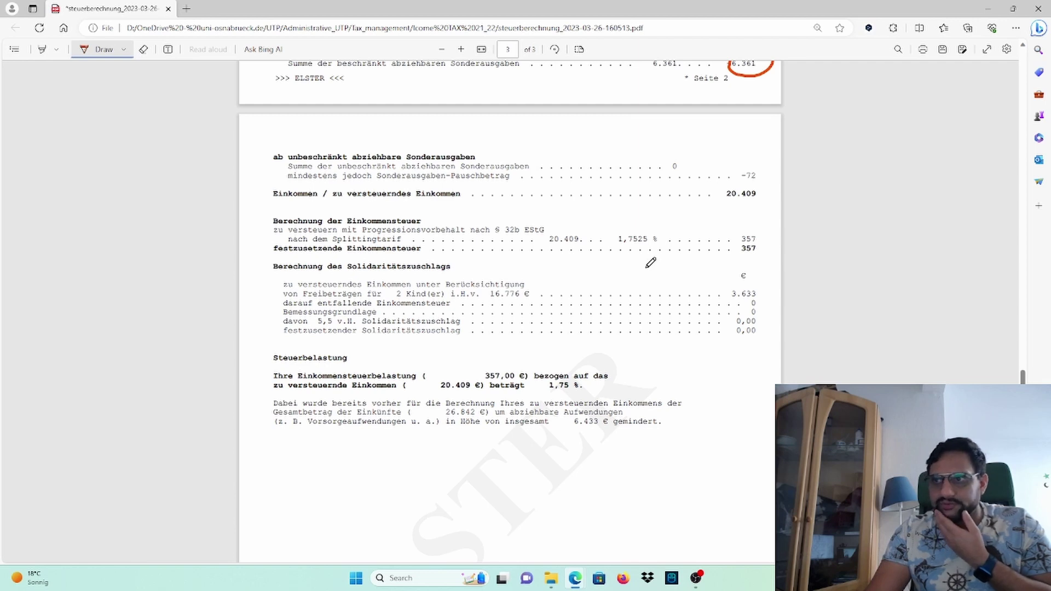
pyautogui.scroll(-1, 651, 263)
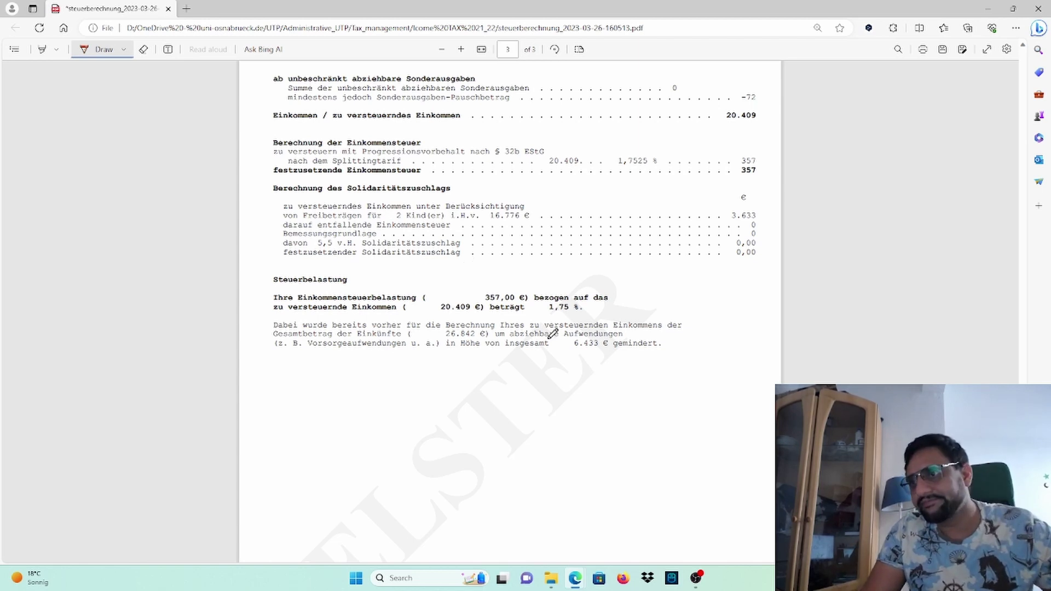
pyautogui.scroll(-1, 548, 368)
pyautogui.scroll(-1, 548, 366)
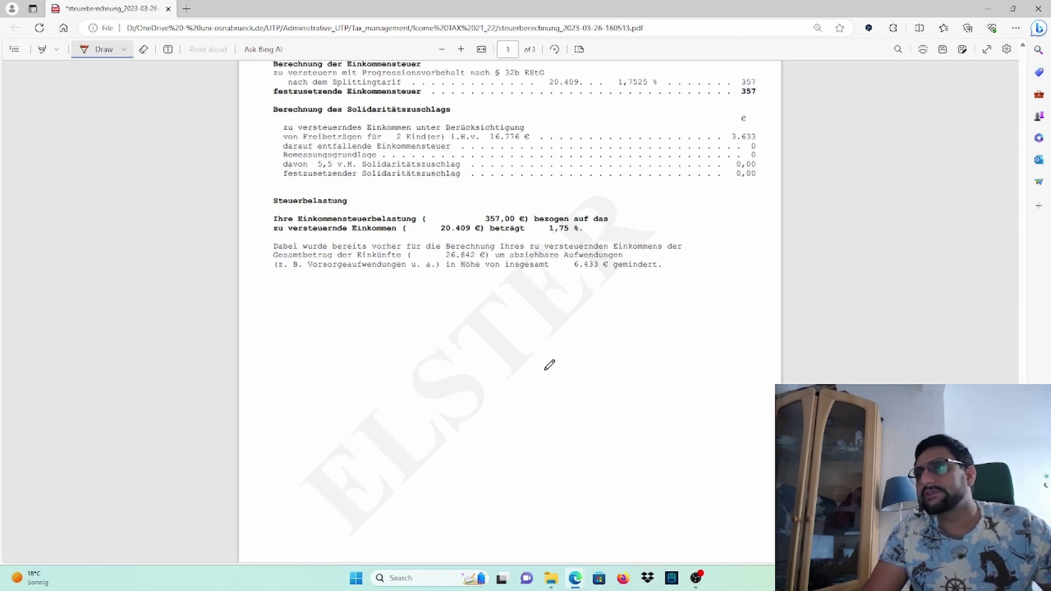
pyautogui.scroll(2, 549, 364)
pyautogui.moveTo(452, 299)
pyautogui.mouseDown()
pyautogui.moveTo(437, 302)
pyautogui.moveTo(487, 320)
pyautogui.moveTo(485, 290)
pyautogui.moveTo(446, 293)
pyautogui.mouseUp()
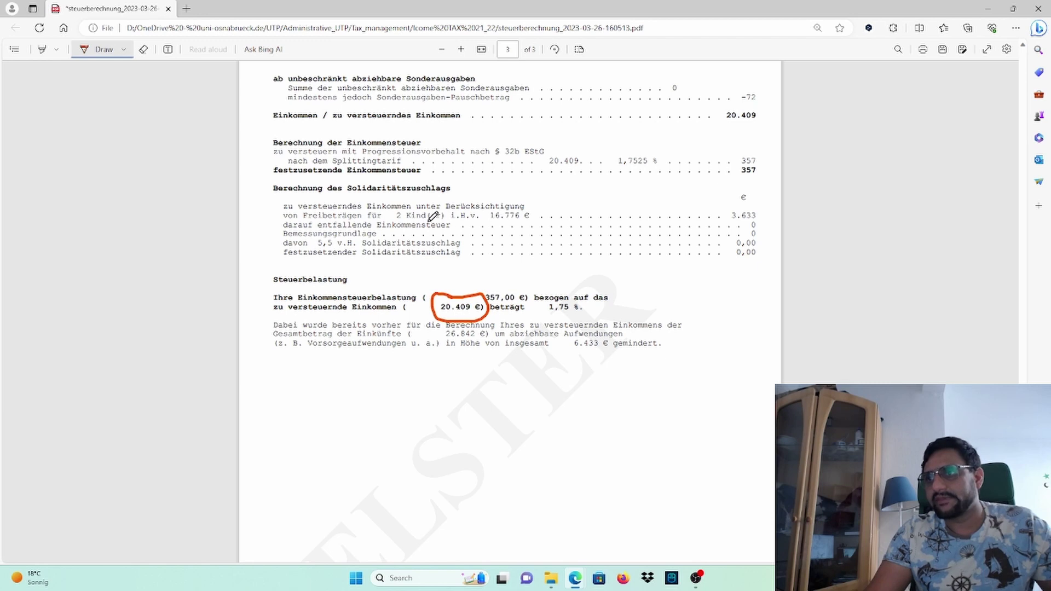
pyautogui.moveTo(397, 218); pyautogui.dragTo(542, 217)
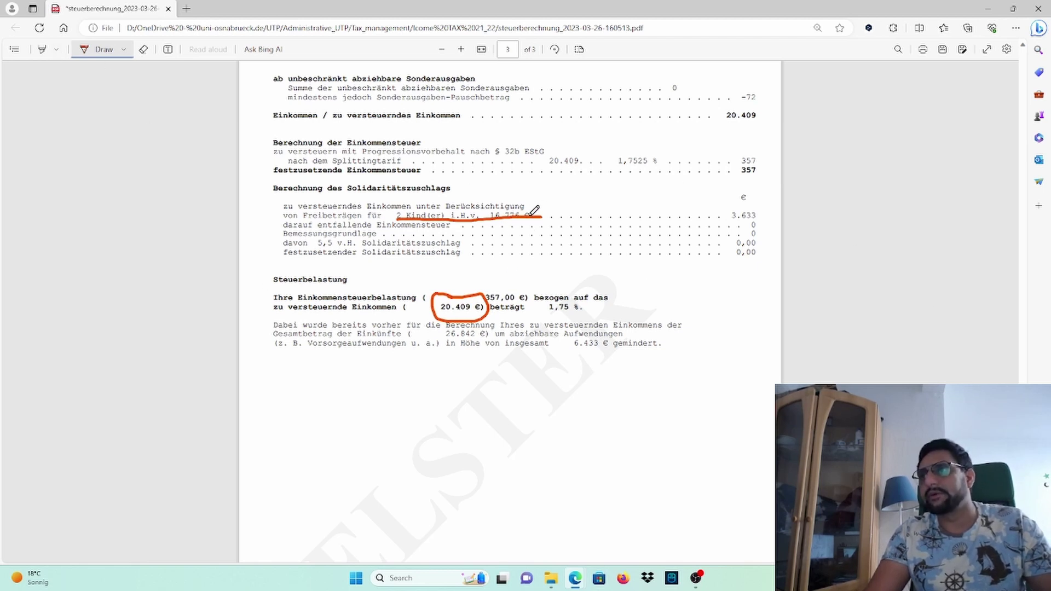
pyautogui.moveTo(536, 209); pyautogui.dragTo(556, 204)
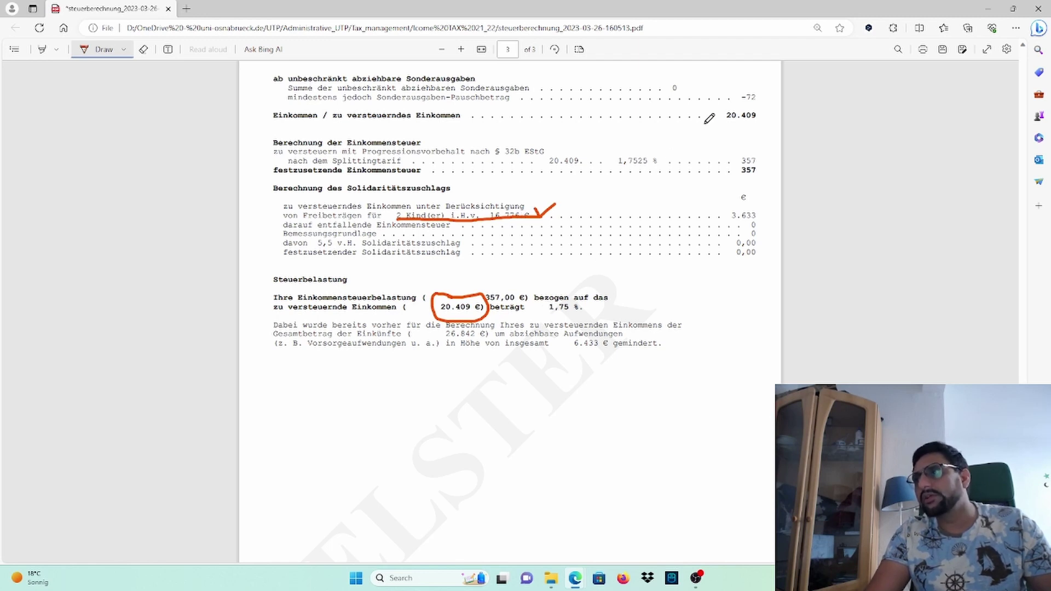
# Step: Circle and tick the zu versteuerndes Einkommen amount, handwrite the subtraction of 16000 beneath it, and write 4000 underlined as the result
pyautogui.moveTo(731, 110)
pyautogui.mouseDown()
pyautogui.moveTo(726, 124)
pyautogui.moveTo(771, 108)
pyautogui.mouseUp()
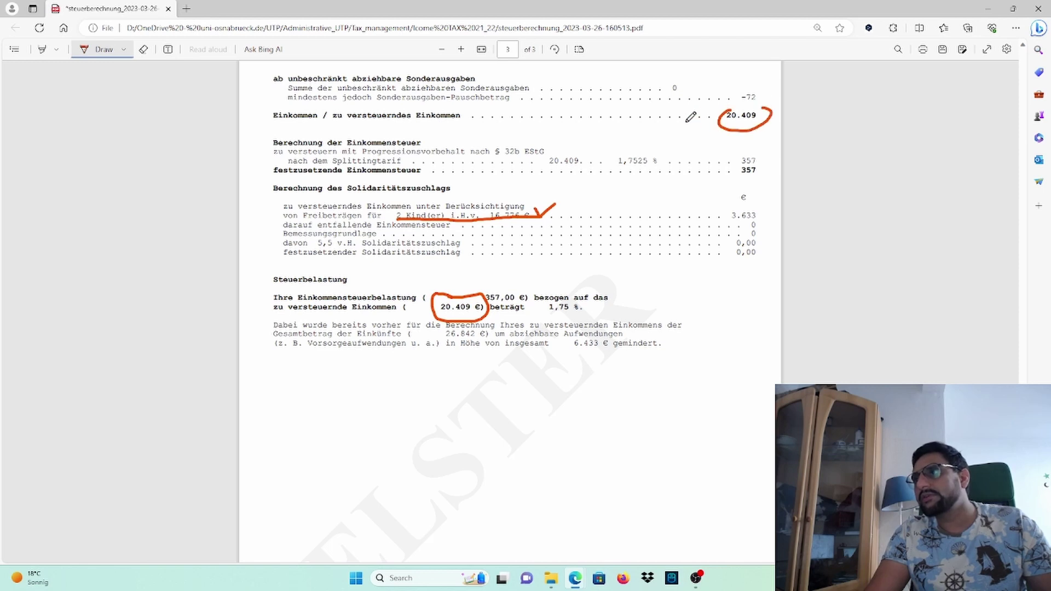
pyautogui.moveTo(684, 121)
pyautogui.mouseDown()
pyautogui.moveTo(709, 120)
pyautogui.moveTo(692, 153)
pyautogui.moveTo(707, 147)
pyautogui.mouseUp()
pyautogui.moveTo(728, 136)
pyautogui.mouseDown()
pyautogui.moveTo(721, 150)
pyautogui.moveTo(727, 140)
pyautogui.moveTo(761, 141)
pyautogui.mouseUp()
pyautogui.moveTo(682, 163); pyautogui.dragTo(766, 150)
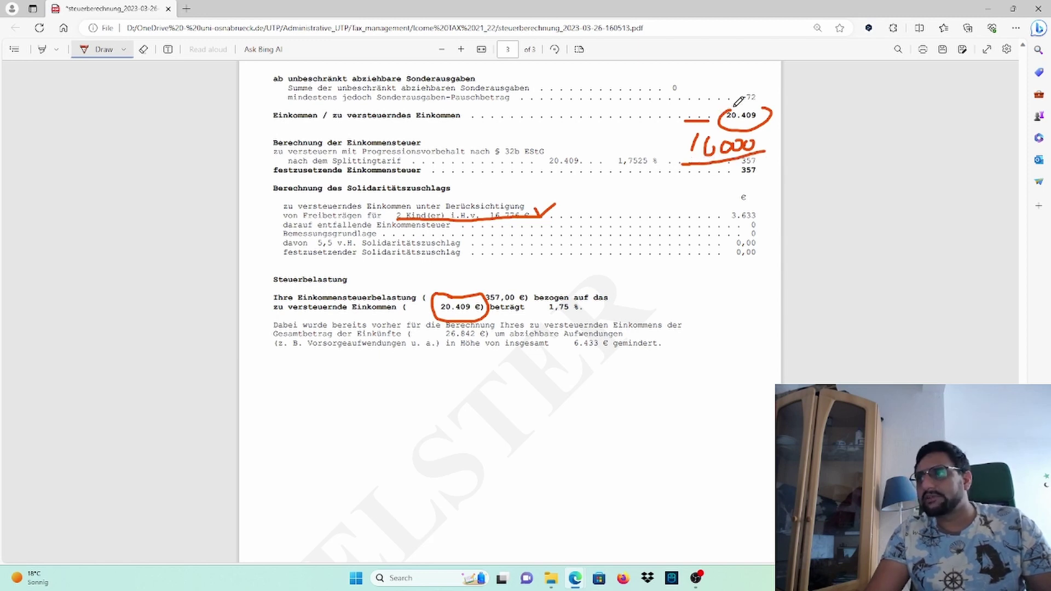
pyautogui.moveTo(737, 107); pyautogui.dragTo(771, 90)
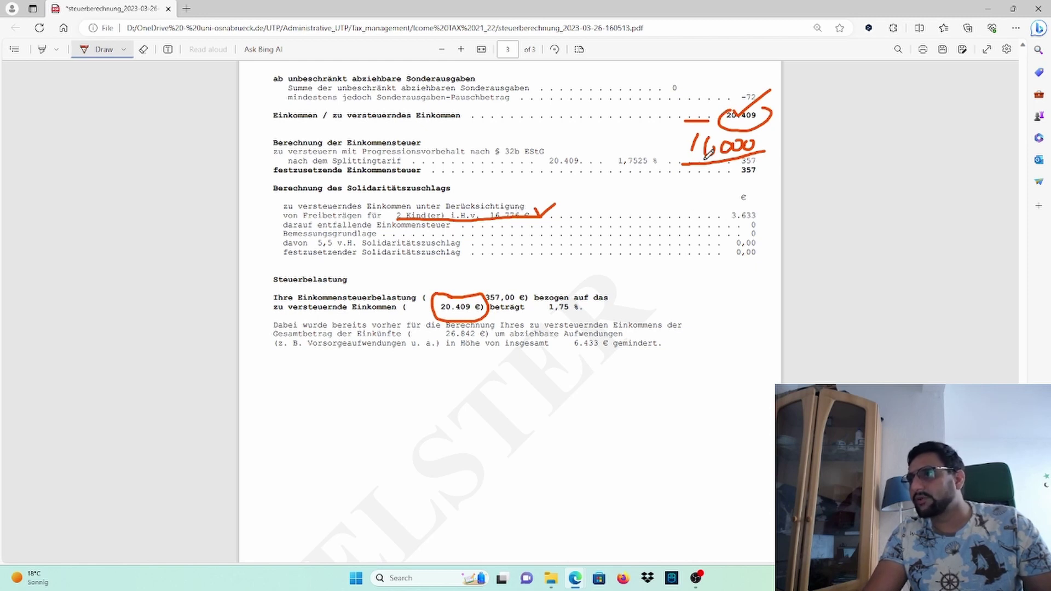
pyautogui.moveTo(582, 177)
pyautogui.mouseDown()
pyautogui.moveTo(598, 205)
pyautogui.moveTo(626, 175)
pyautogui.moveTo(664, 173)
pyautogui.mouseUp()
pyautogui.moveTo(592, 205); pyautogui.dragTo(735, 193)
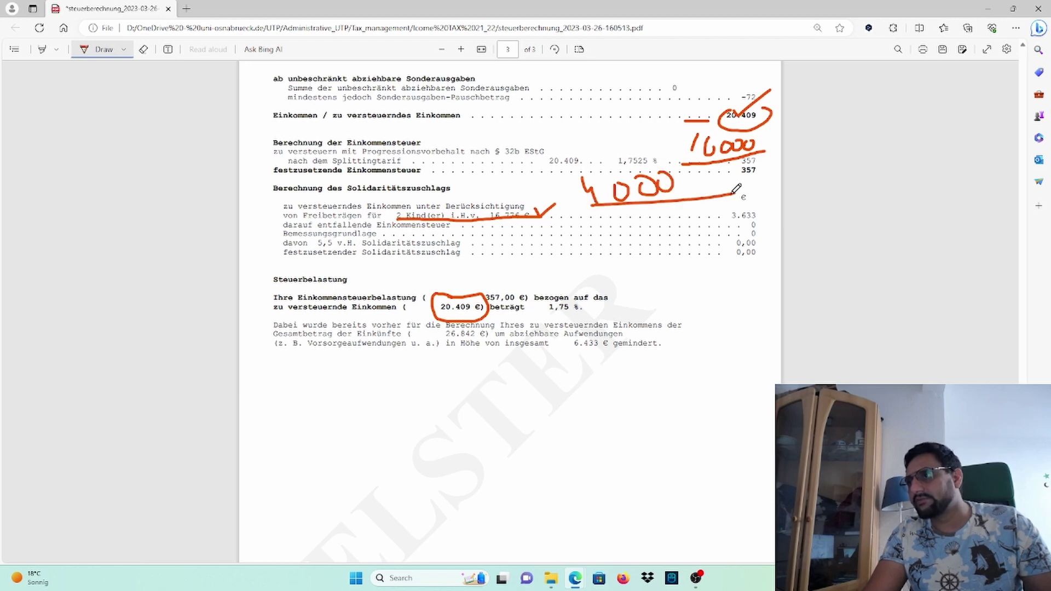
pyautogui.scroll(3, 702, 285)
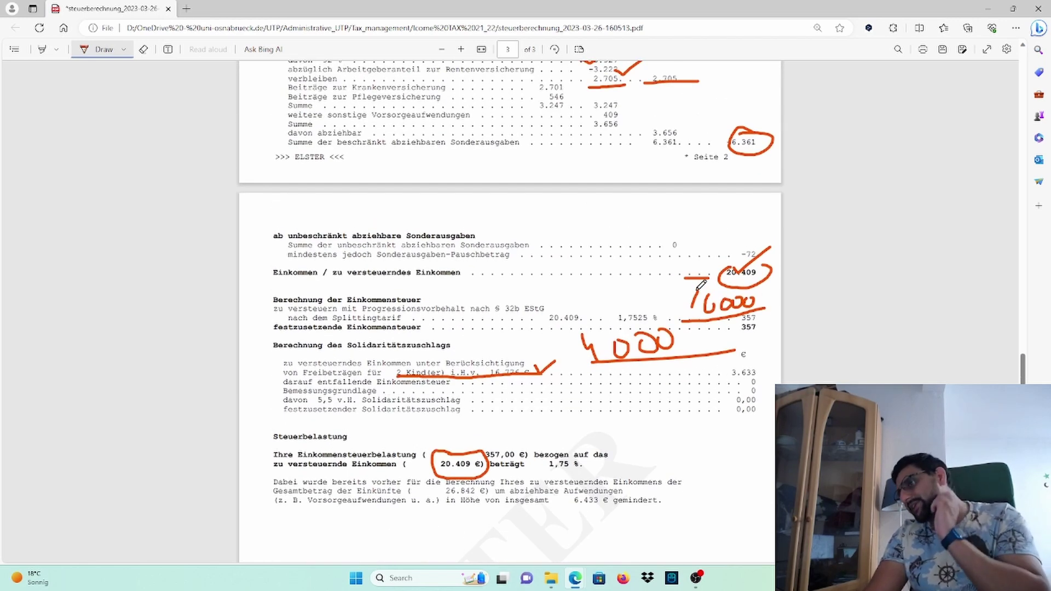
pyautogui.scroll(-6, 701, 285)
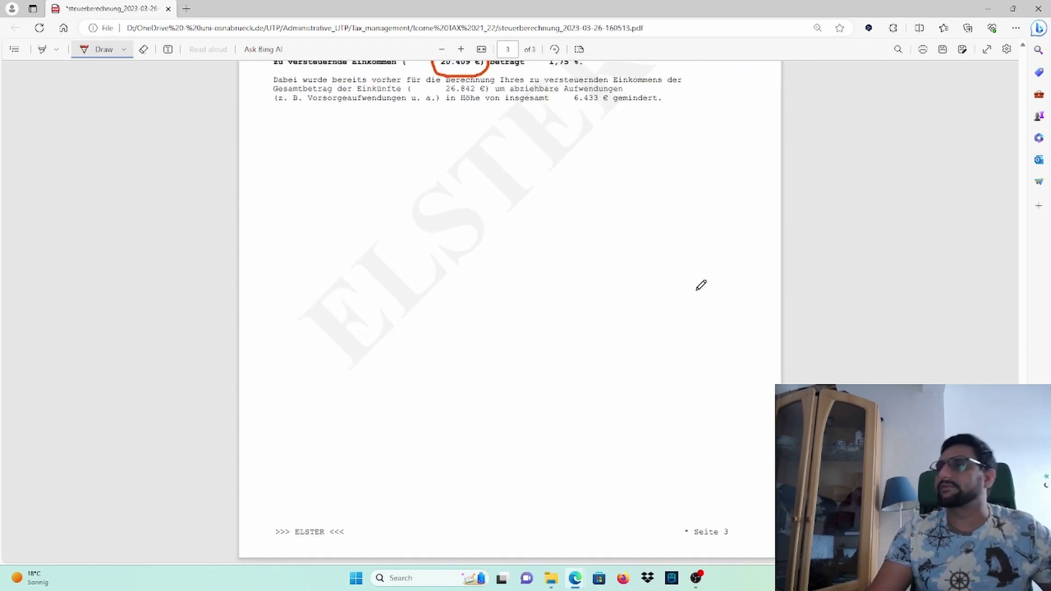
pyautogui.scroll(1, 701, 285)
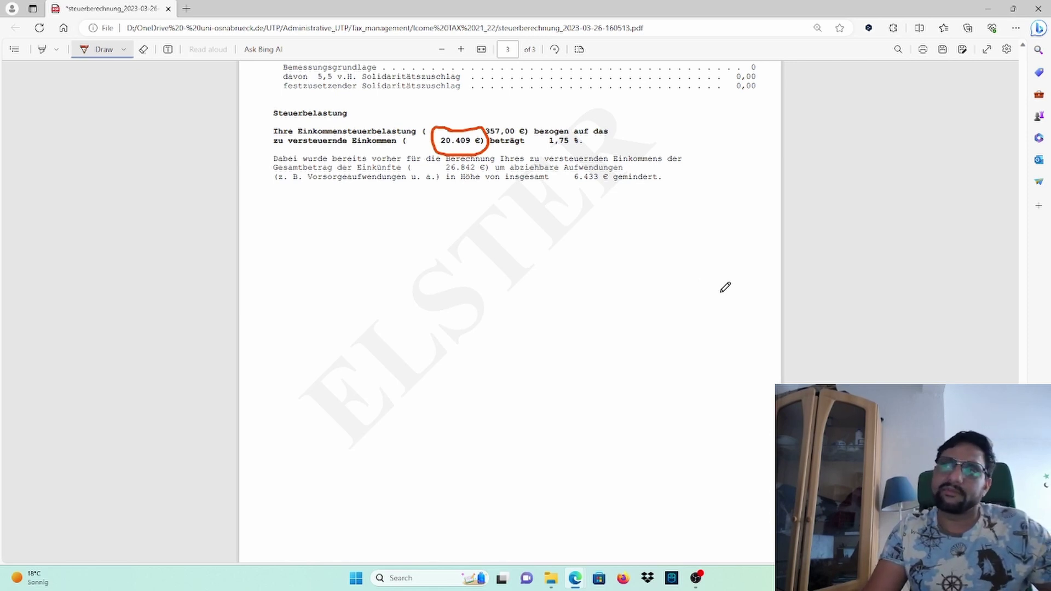
pyautogui.moveTo(322, 260); pyautogui.dragTo(687, 265)
pyautogui.scroll(-2, 620, 276)
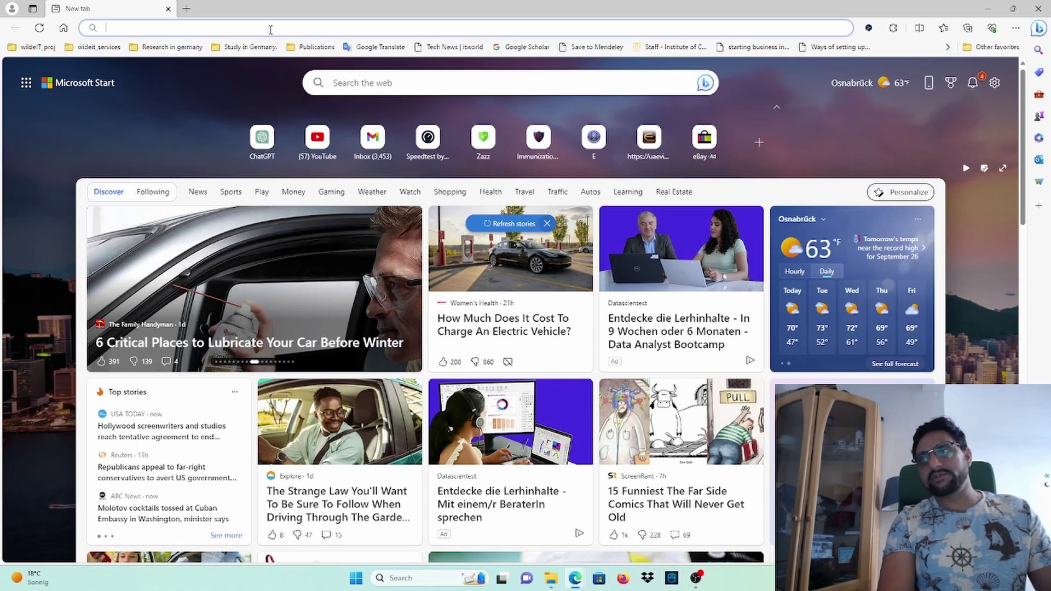
# Step: Search the web for "elester lgin" in the new browser tab
pyautogui.write('l')
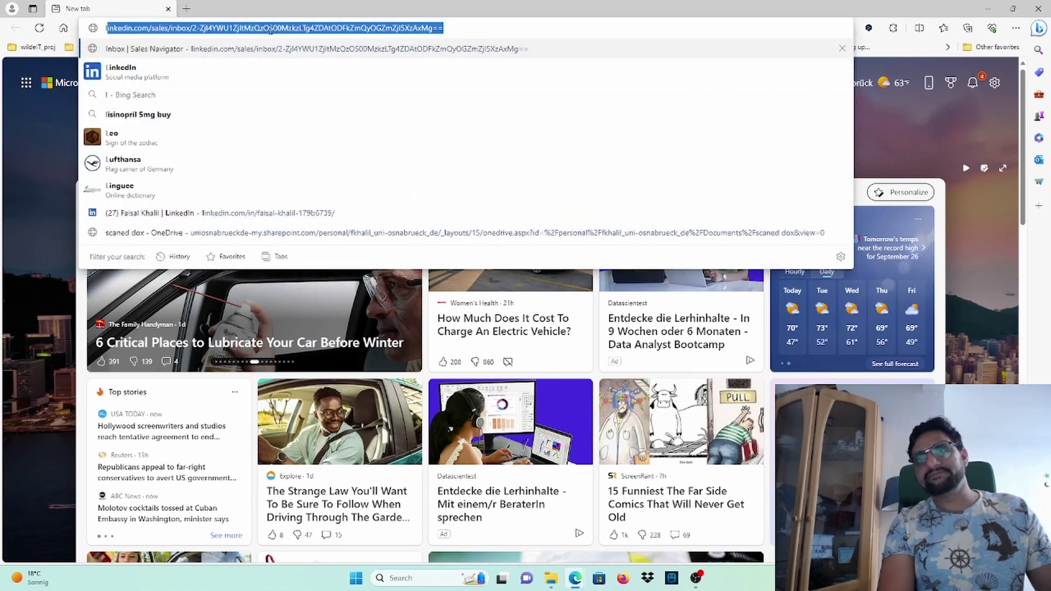
pyautogui.press('BackSpace')
pyautogui.press('BackSpace')
pyautogui.write('eles')
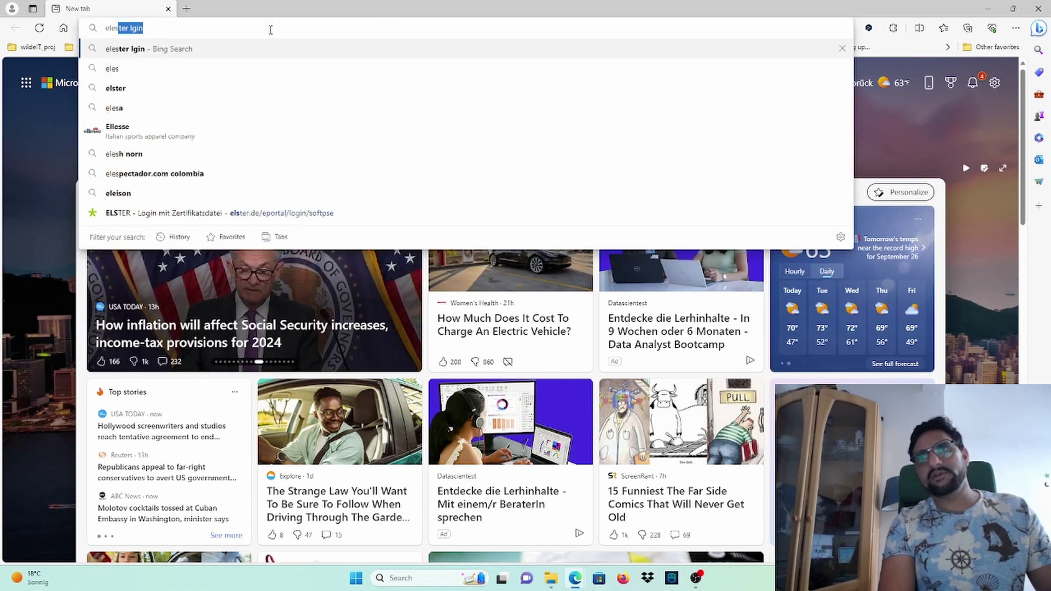
pyautogui.press('Return')
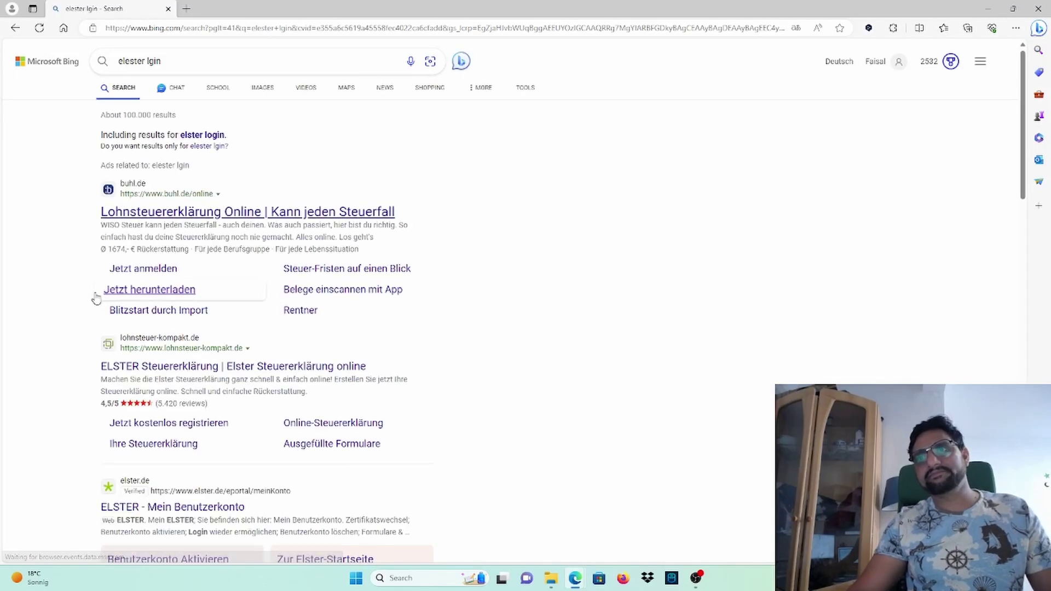
# Step: Open the elster.de result "ELSTER - Mein Benutzerkonto" and dismiss the offer to translate the page from German
pyautogui.scroll(-2, 96, 298)
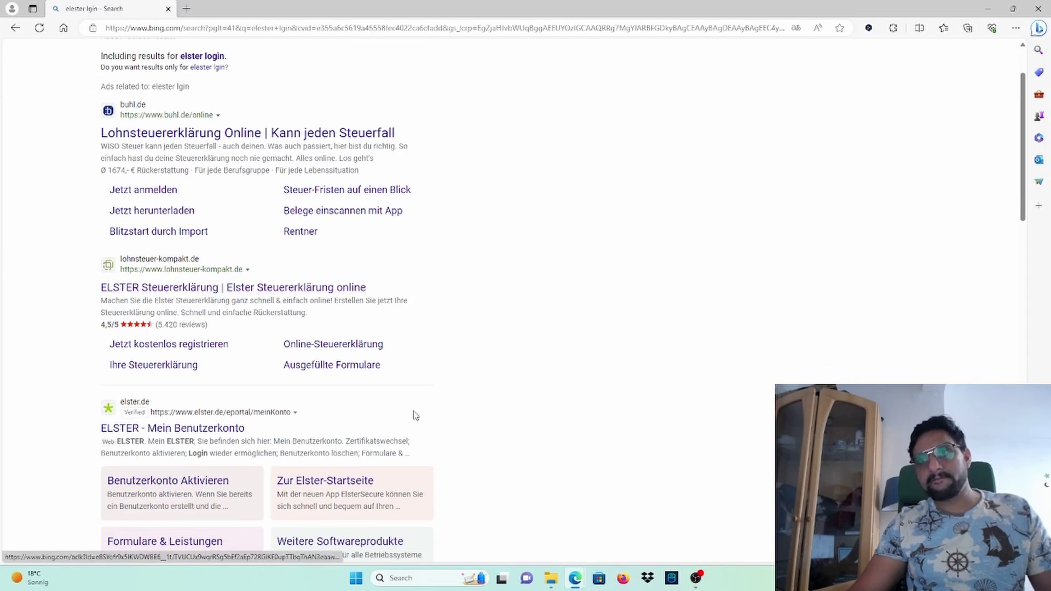
pyautogui.scroll(-4, 453, 395)
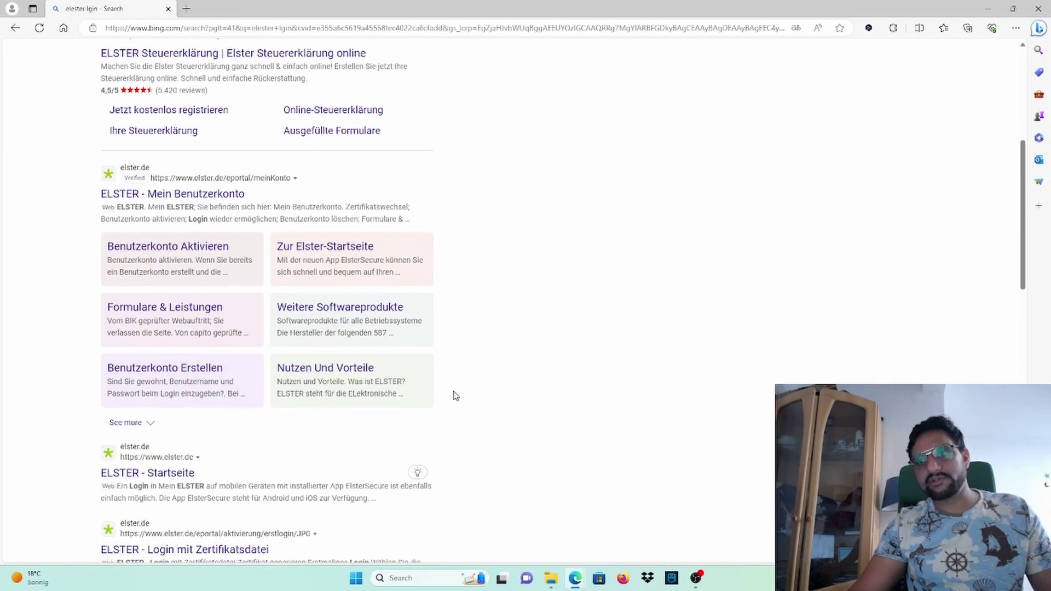
pyautogui.scroll(4, 454, 396)
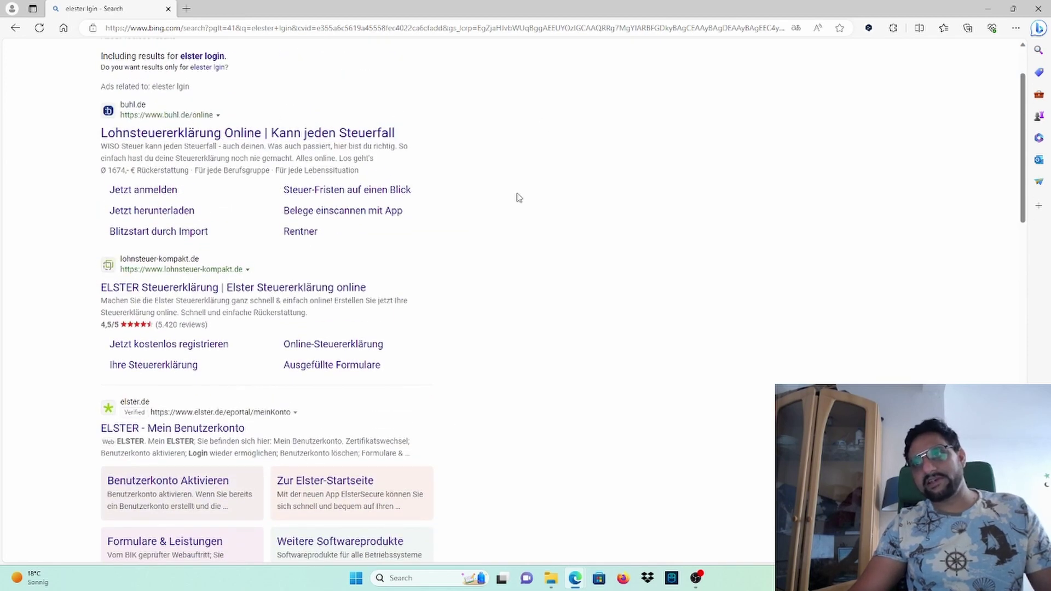
pyautogui.scroll(-4, 540, 284)
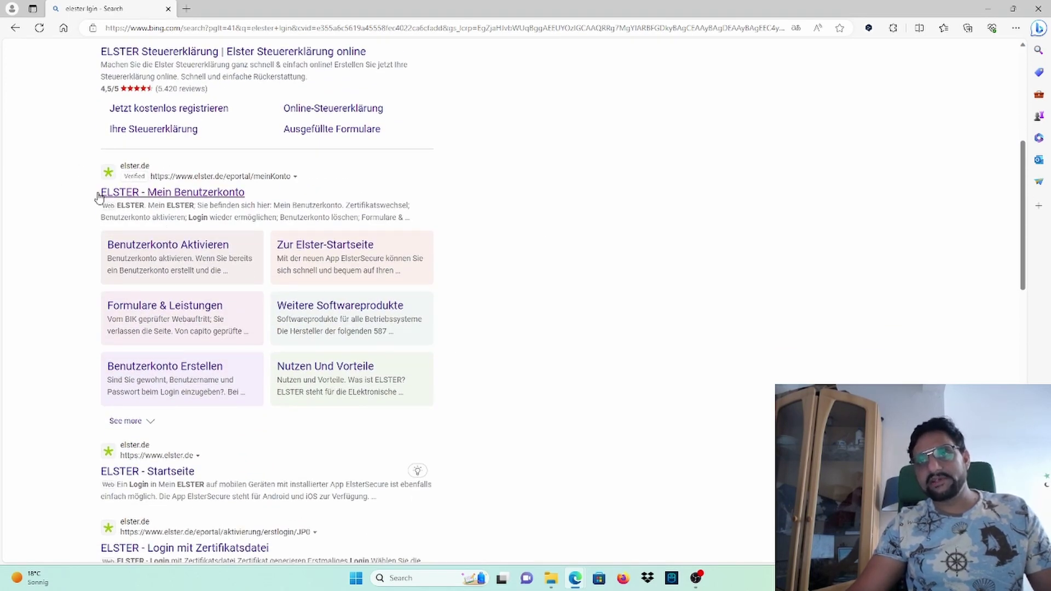
pyautogui.click(211, 196)
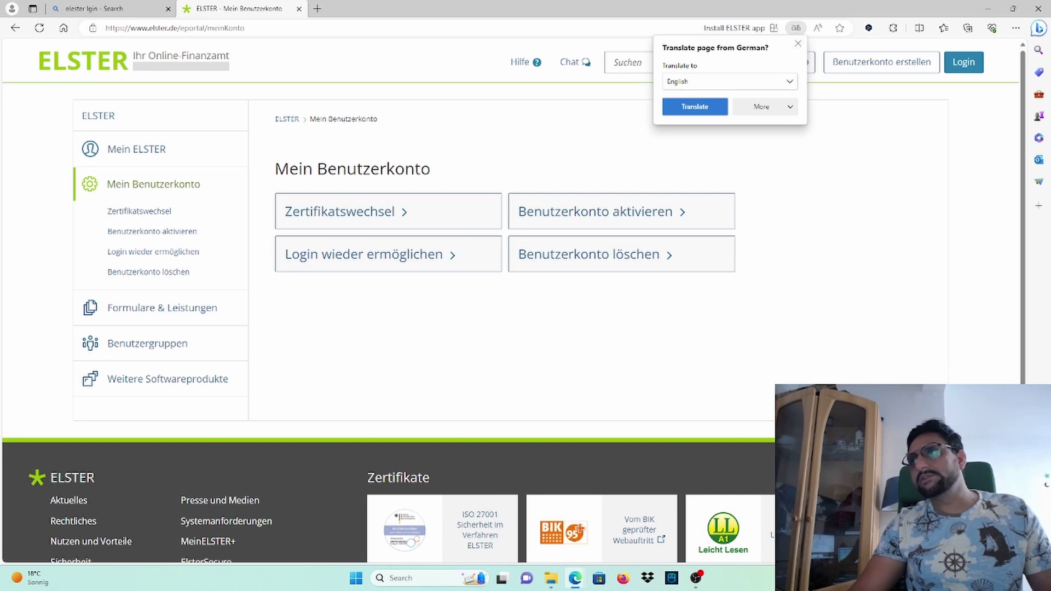
pyautogui.click(799, 42)
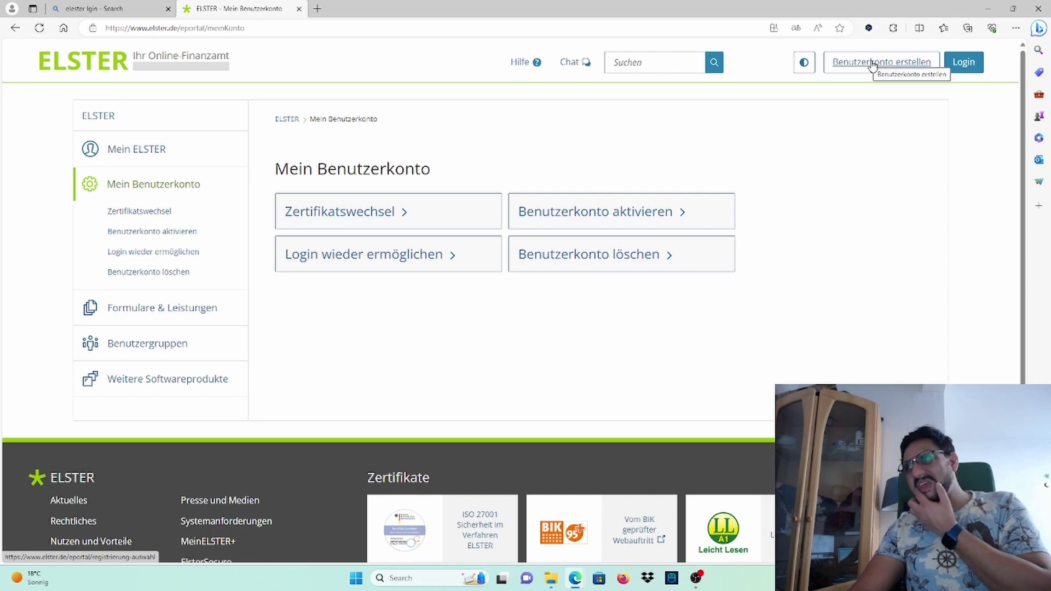
# Step: Start creating an ELSTER user account and proceed to the Kontoerstellung overview based on the Zertifikatsdatei example
pyautogui.click(891, 65)
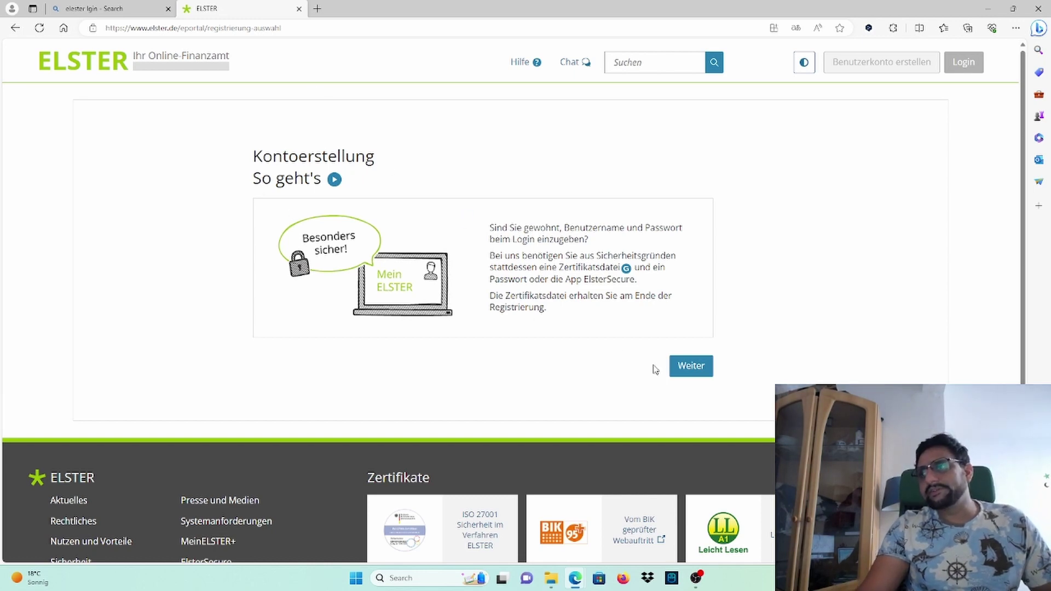
pyautogui.click(688, 367)
pyautogui.scroll(-1, 585, 336)
pyautogui.scroll(-1, 584, 337)
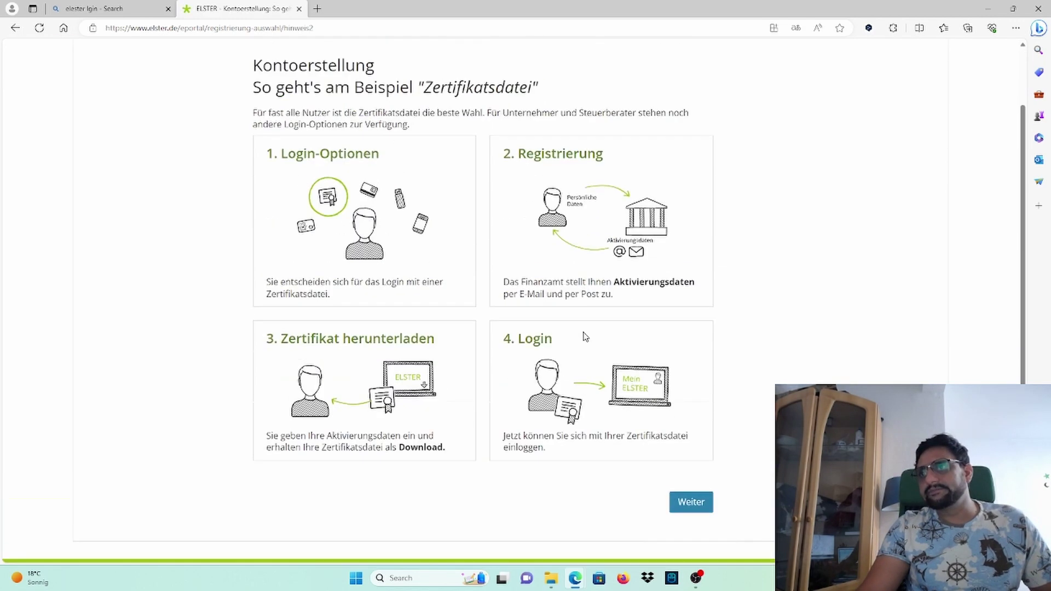
pyautogui.scroll(1, 585, 337)
pyautogui.scroll(-2, 585, 337)
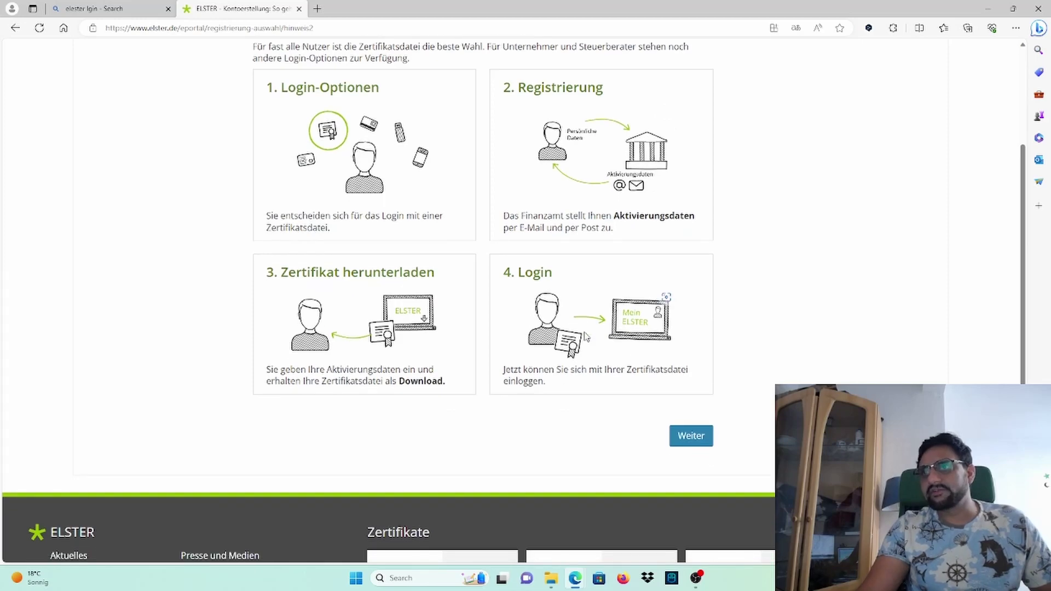
pyautogui.scroll(1, 585, 335)
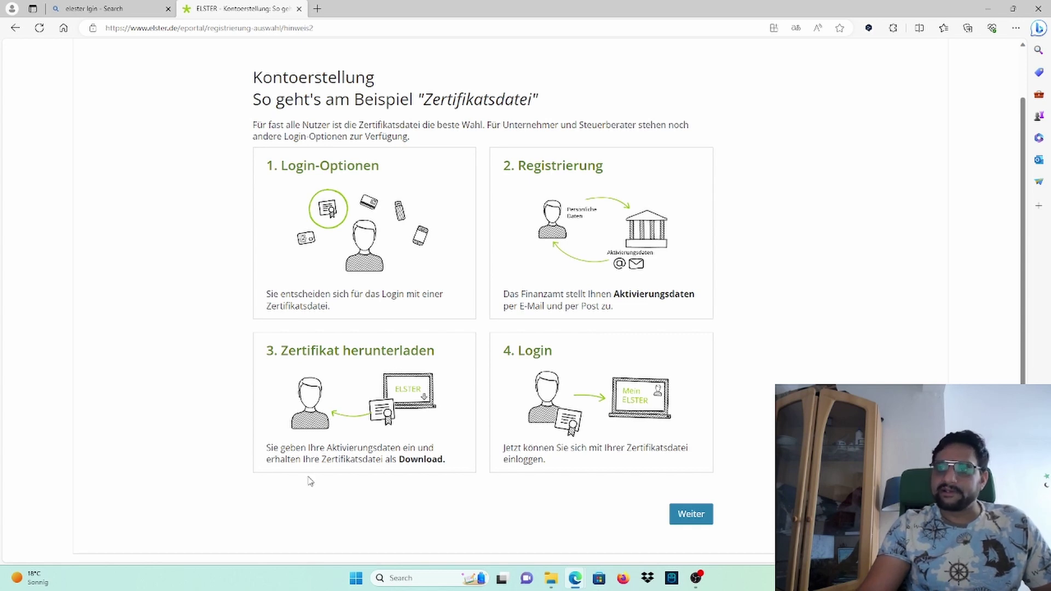
# Step: Highlight the word Zertifikatsdatei under 1. Login-Optionen, clear the highlight, and continue to the choice of login methods
pyautogui.moveTo(266, 312); pyautogui.dragTo(349, 314)
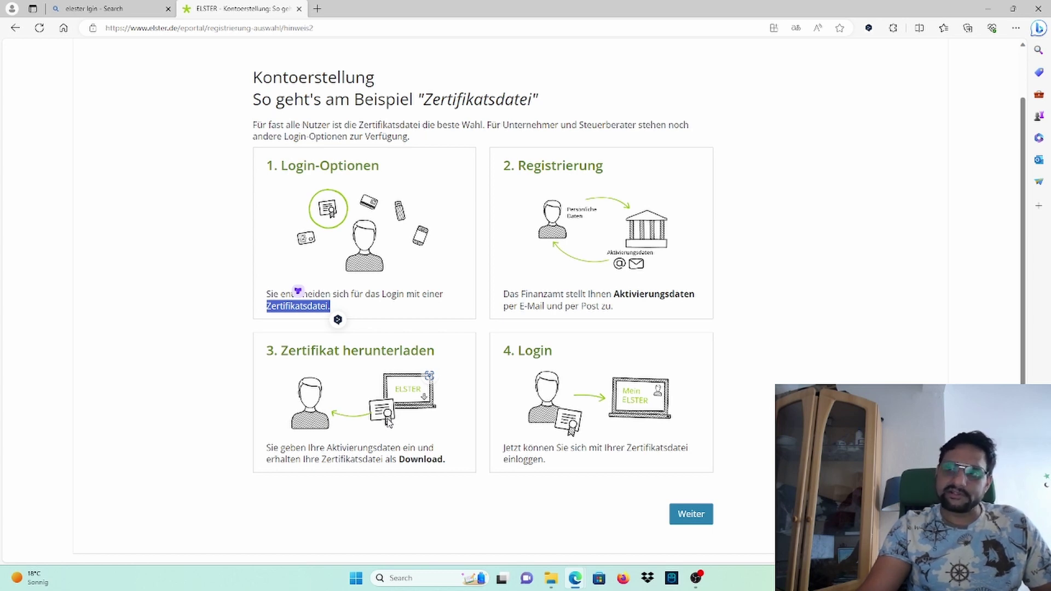
pyautogui.click(298, 290)
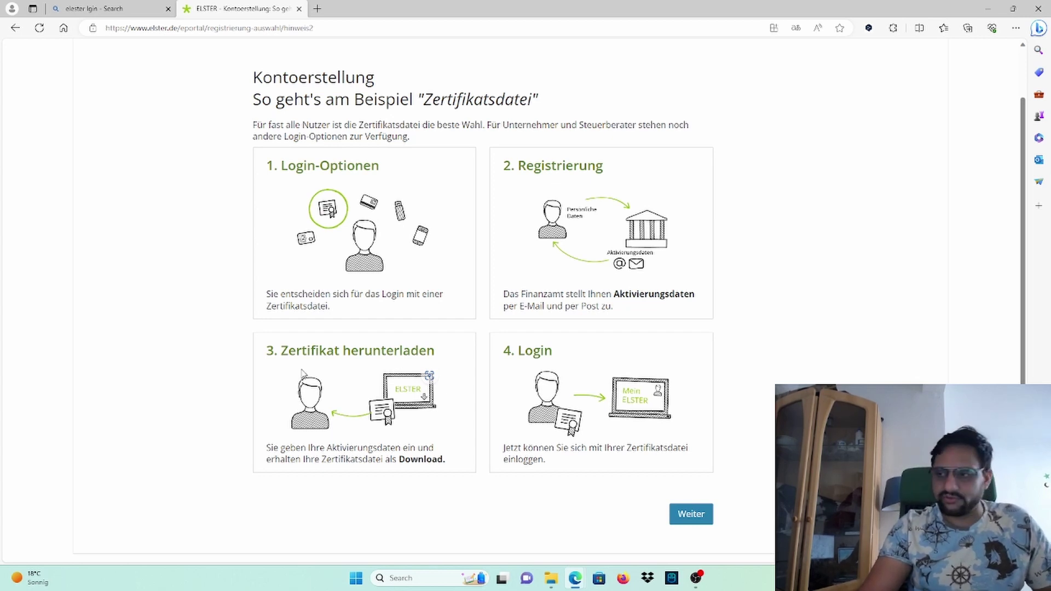
pyautogui.click(691, 514)
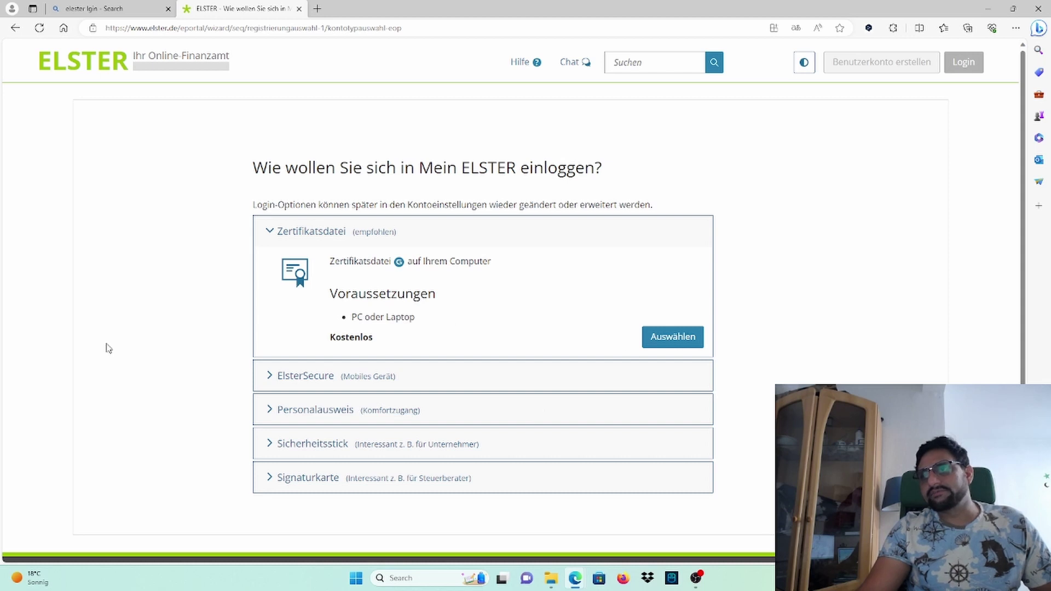
# Step: Review the available login options for Mein ELSTER and select the recommended Zertifikatsdatei
pyautogui.scroll(-2, 491, 423)
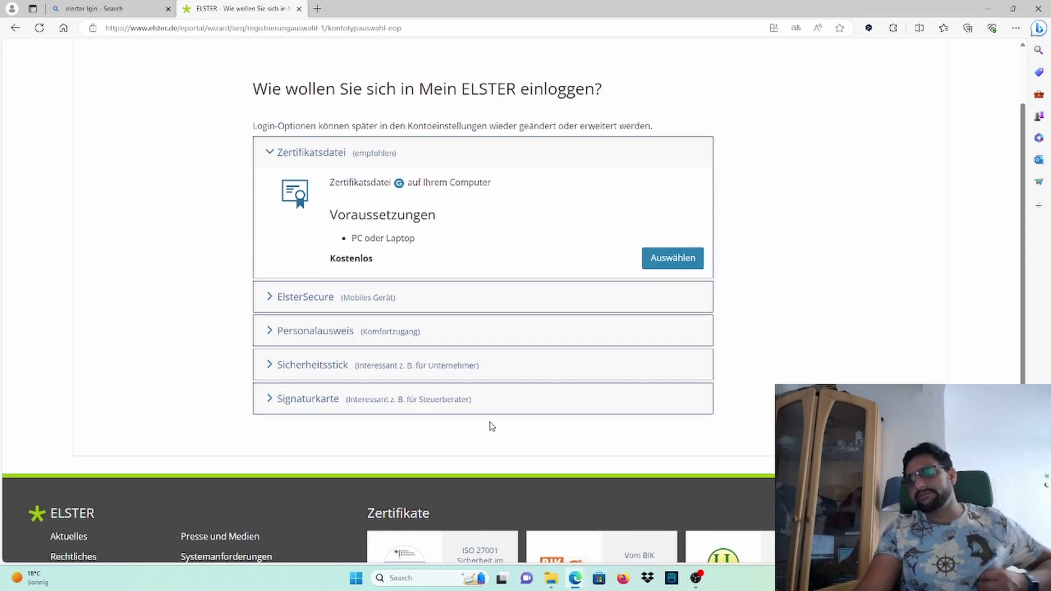
pyautogui.scroll(2, 493, 423)
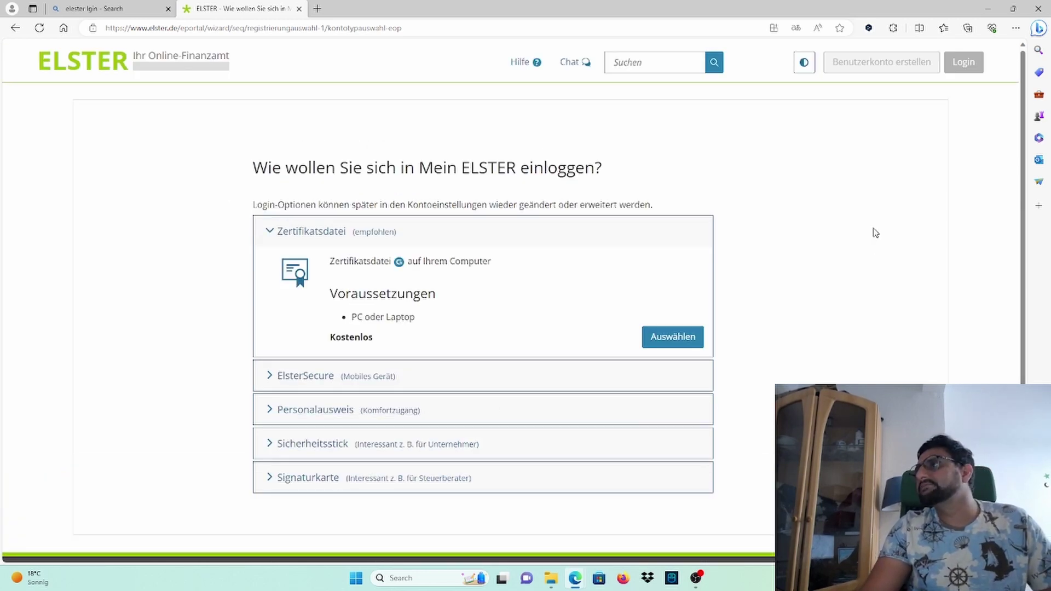
pyautogui.scroll(-3, 610, 406)
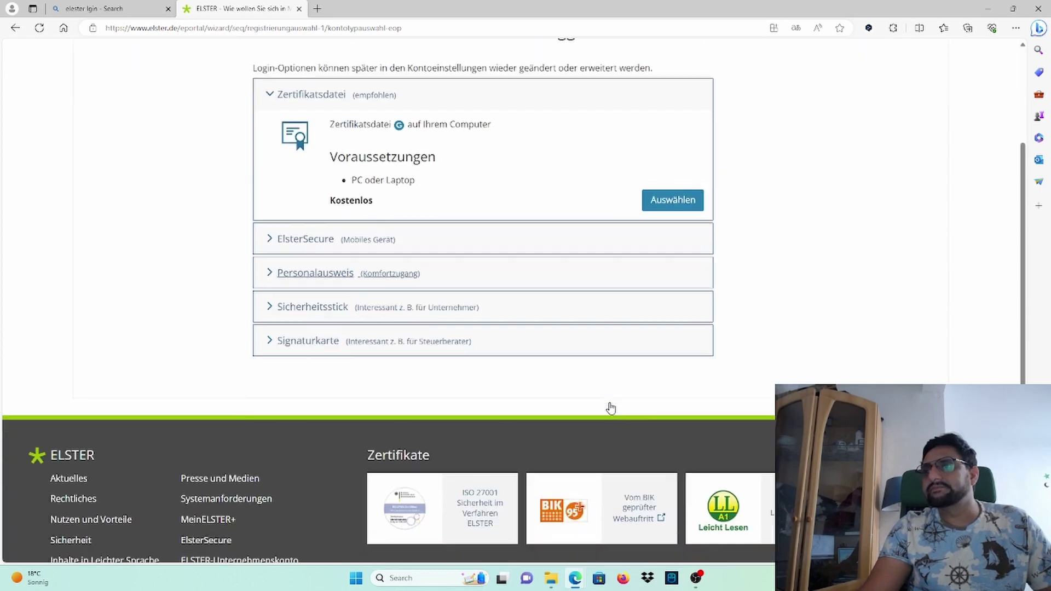
pyautogui.scroll(3, 608, 406)
pyautogui.scroll(-2, 536, 410)
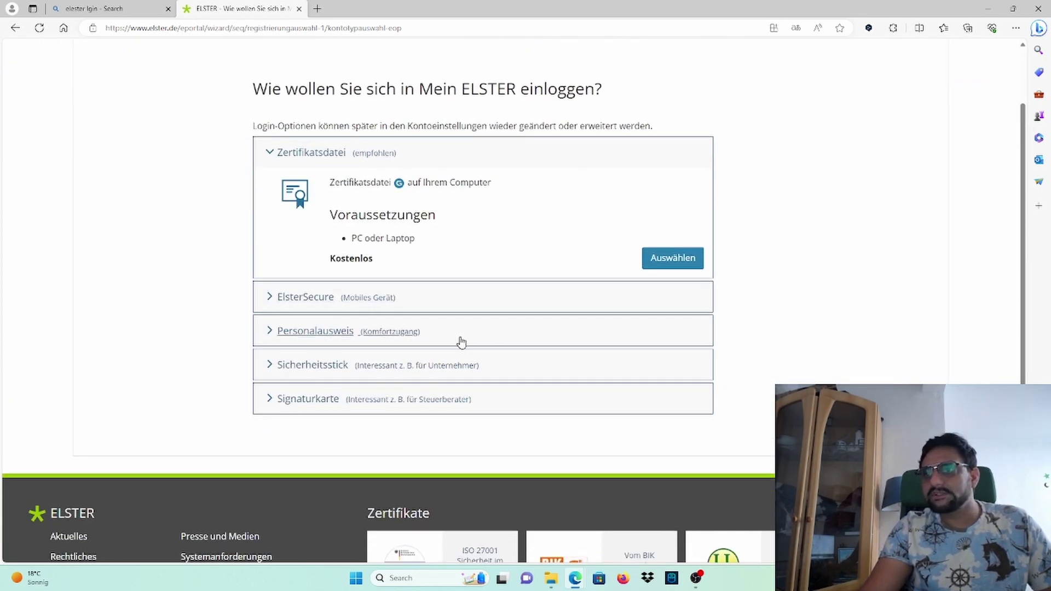
pyautogui.click(674, 260)
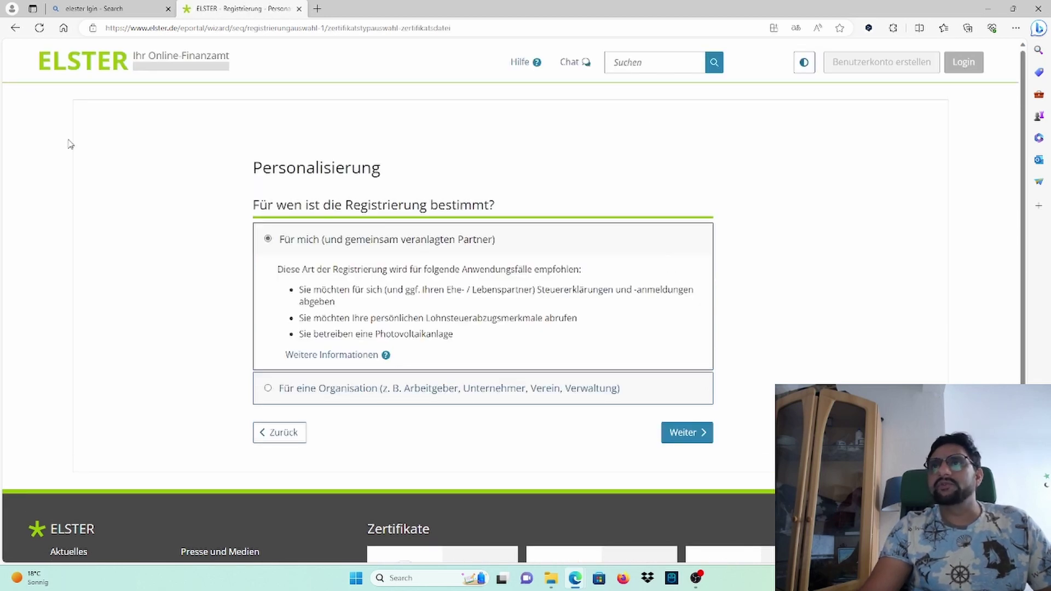
# Step: Keep the registration set to "Für mich (und gemeinsam veranlagten Partner)" and continue past Personalisierung
pyautogui.scroll(-3, 249, 126)
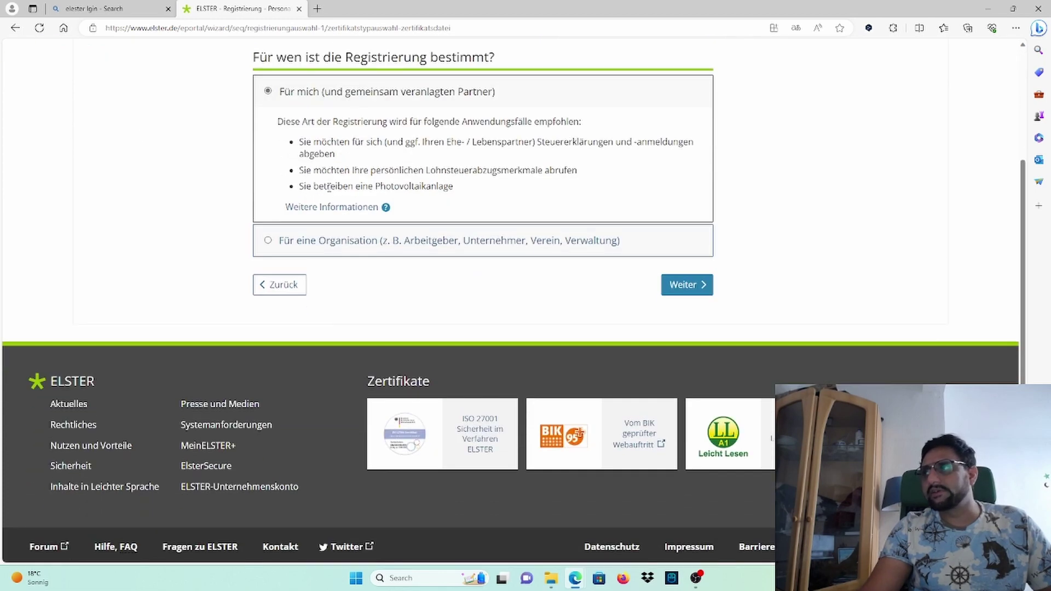
pyautogui.scroll(3, 263, 184)
pyautogui.scroll(-3, 329, 189)
pyautogui.scroll(3, 329, 188)
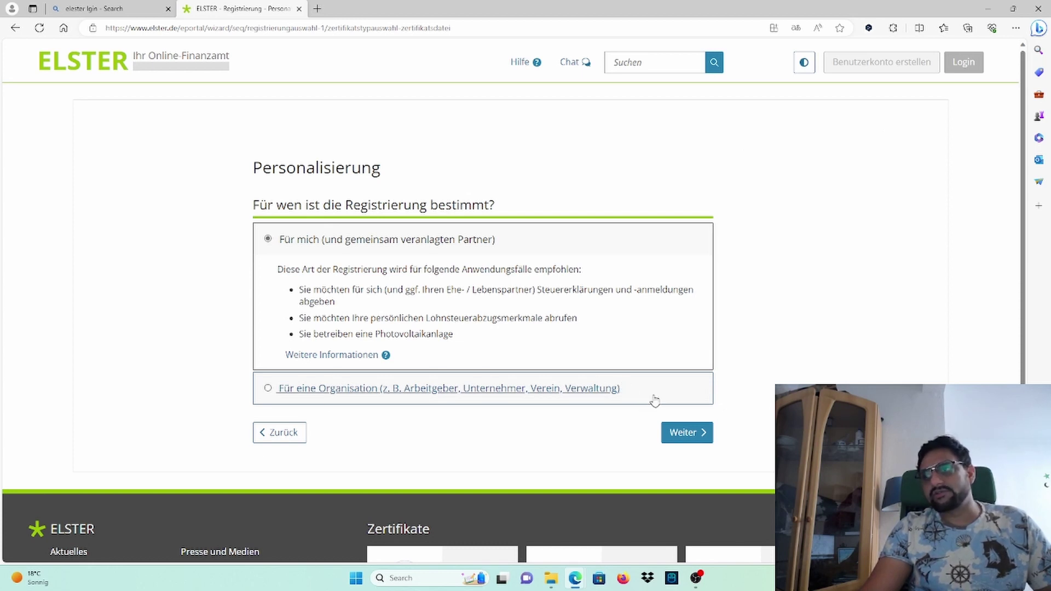
pyautogui.moveTo(643, 382); pyautogui.dragTo(273, 373)
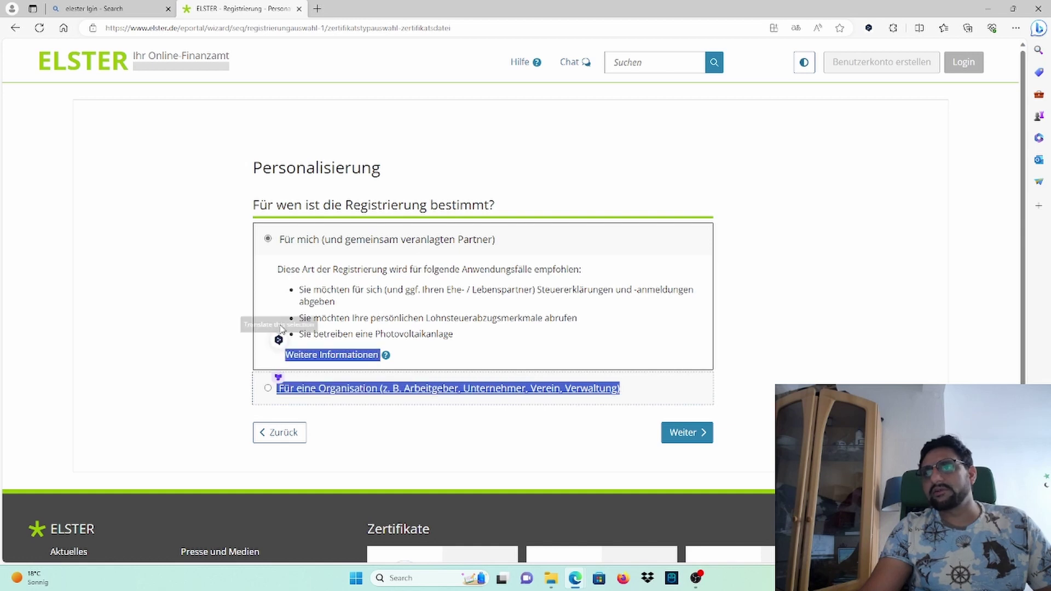
pyautogui.click(667, 433)
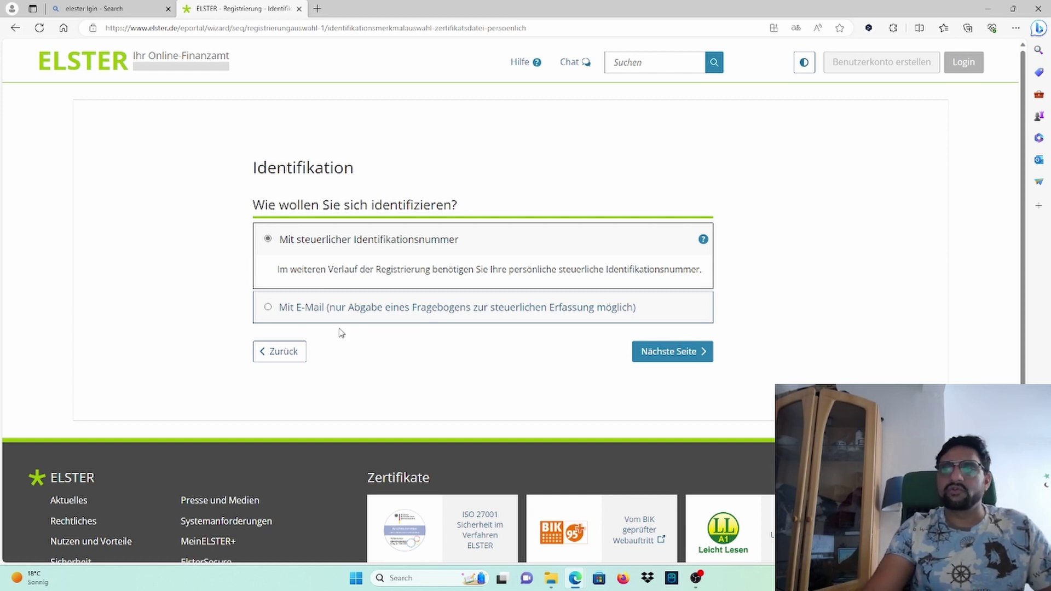
# Step: Highlight the Identifikation heading, keep "Mit steuerlicher Identifikationsnummer" as the identification method, and proceed to the Dateneingabe page
pyautogui.moveTo(249, 133); pyautogui.dragTo(382, 176)
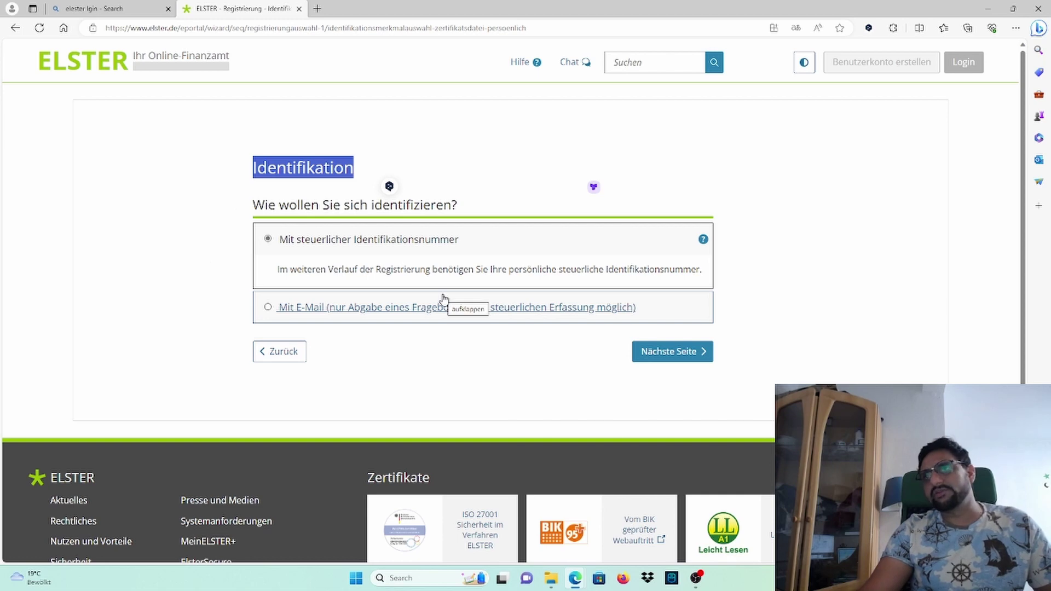
pyautogui.scroll(-2, 441, 328)
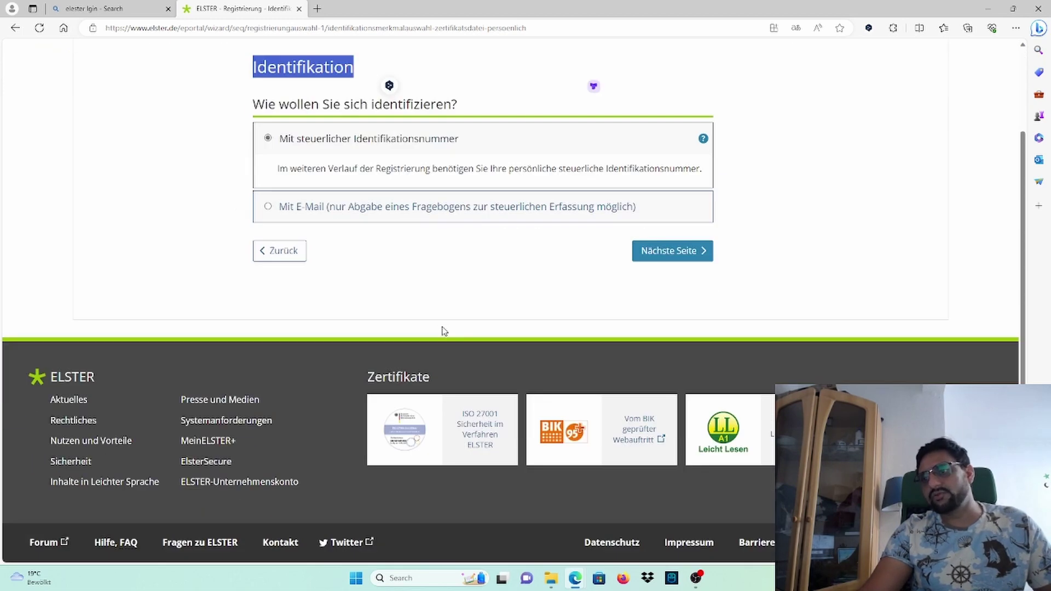
pyautogui.scroll(2, 441, 330)
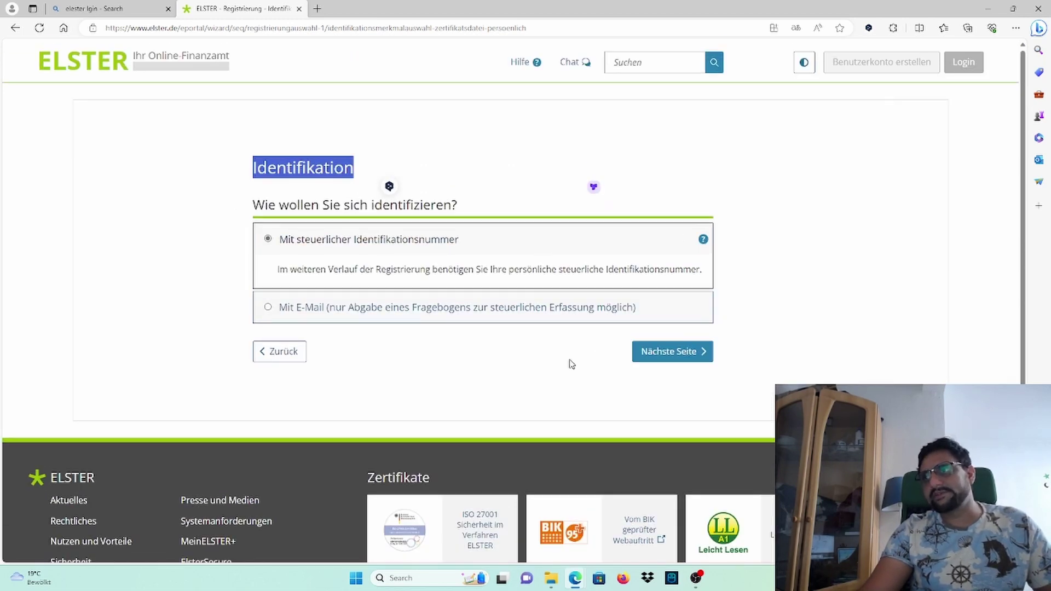
pyautogui.click(698, 365)
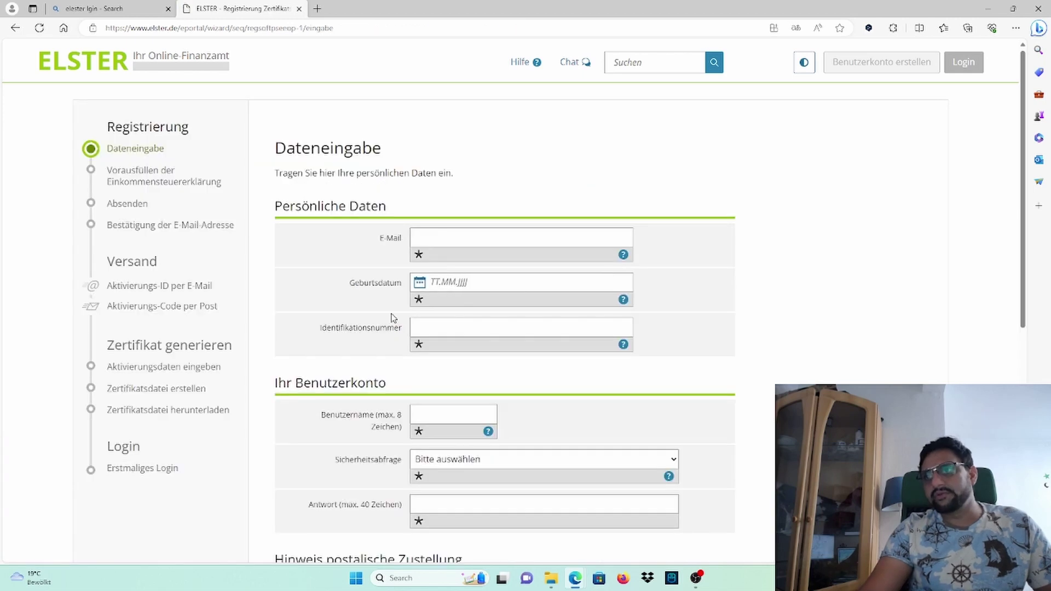
# Step: Examine the Dateneingabe form's required fields for Persönliche Daten and Ihr Benutzerkonto, plus the postal delivery notice
pyautogui.scroll(-2, 392, 318)
pyautogui.scroll(2, 393, 187)
pyautogui.scroll(-4, 443, 224)
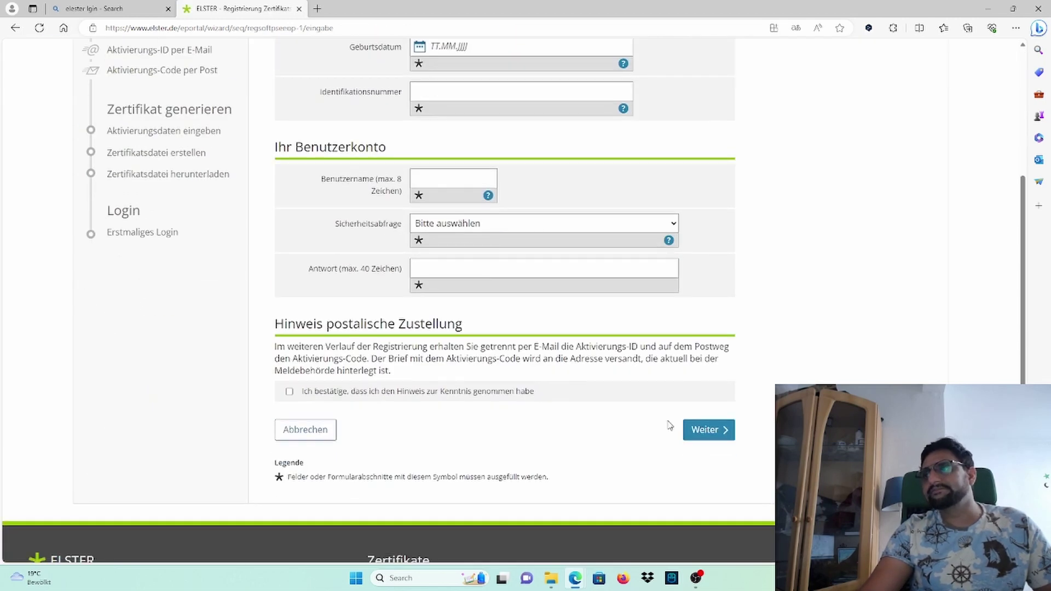
pyautogui.scroll(3, 508, 299)
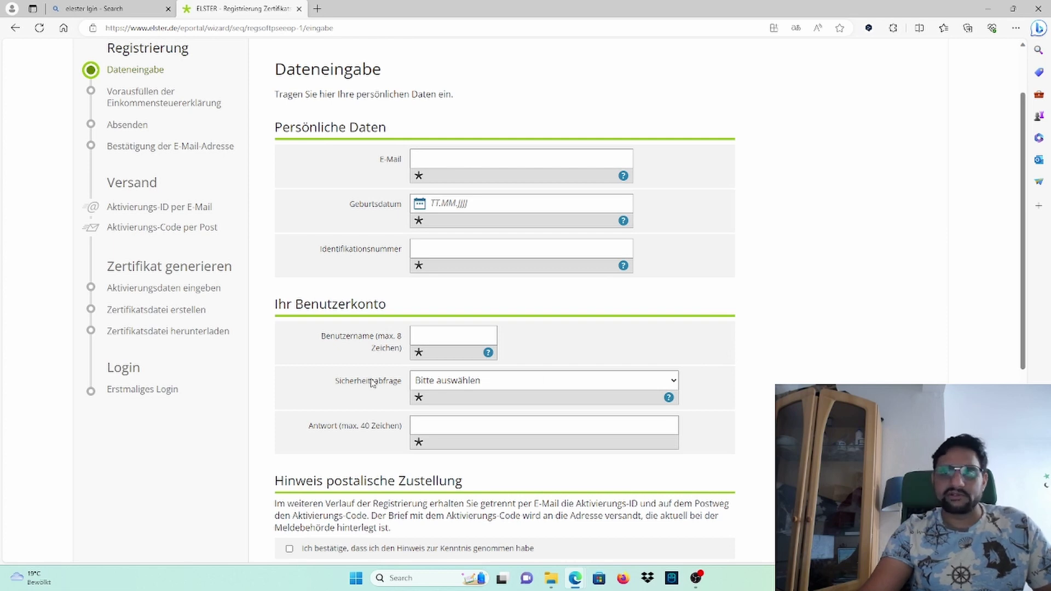
# Step: Highlight the Versand stages "Aktivierungs-ID per E-Mail" and "Aktivierungs-Code per Post" in the registration overview
pyautogui.moveTo(116, 208); pyautogui.dragTo(204, 208)
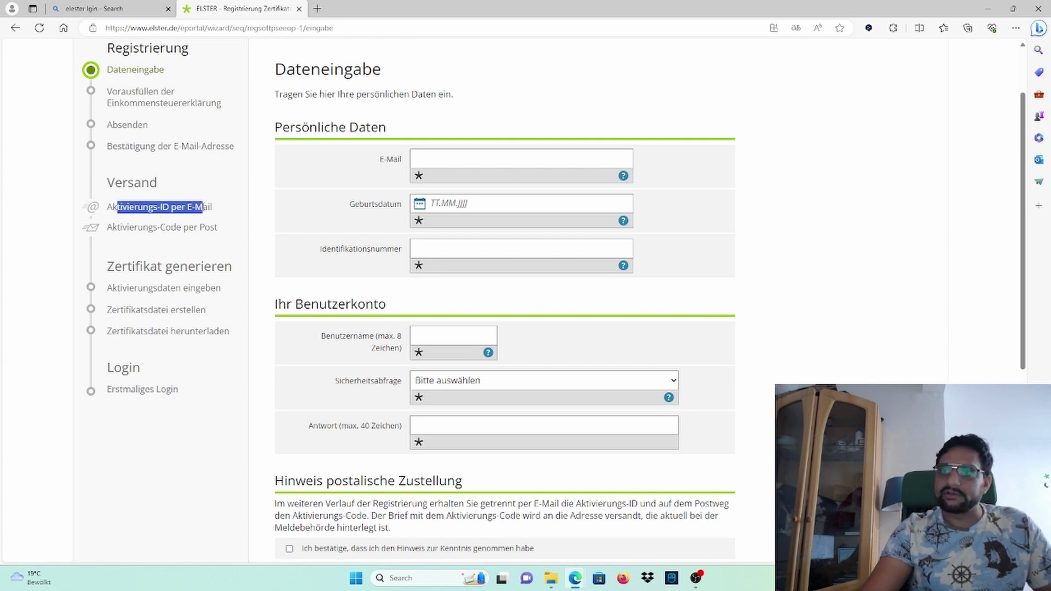
pyautogui.click(218, 219)
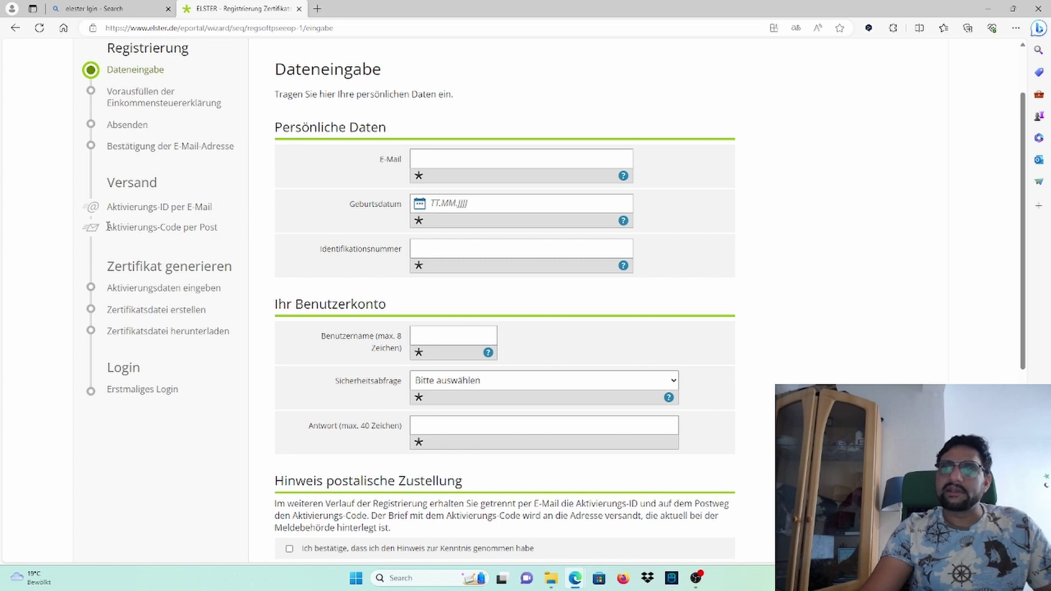
pyautogui.moveTo(108, 226); pyautogui.dragTo(219, 227)
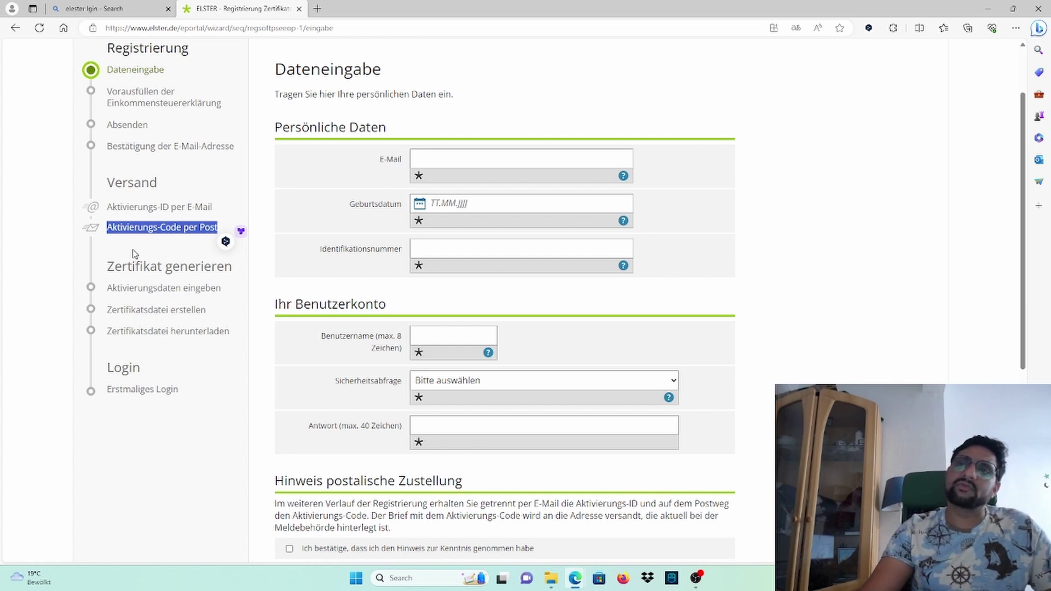
pyautogui.click(115, 244)
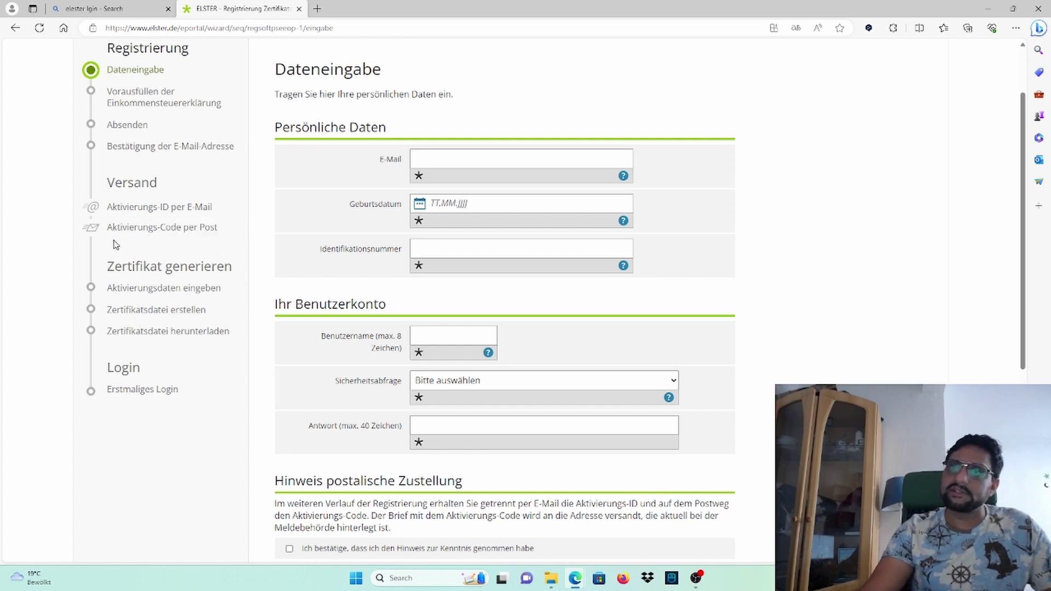
pyautogui.moveTo(127, 228); pyautogui.dragTo(107, 228)
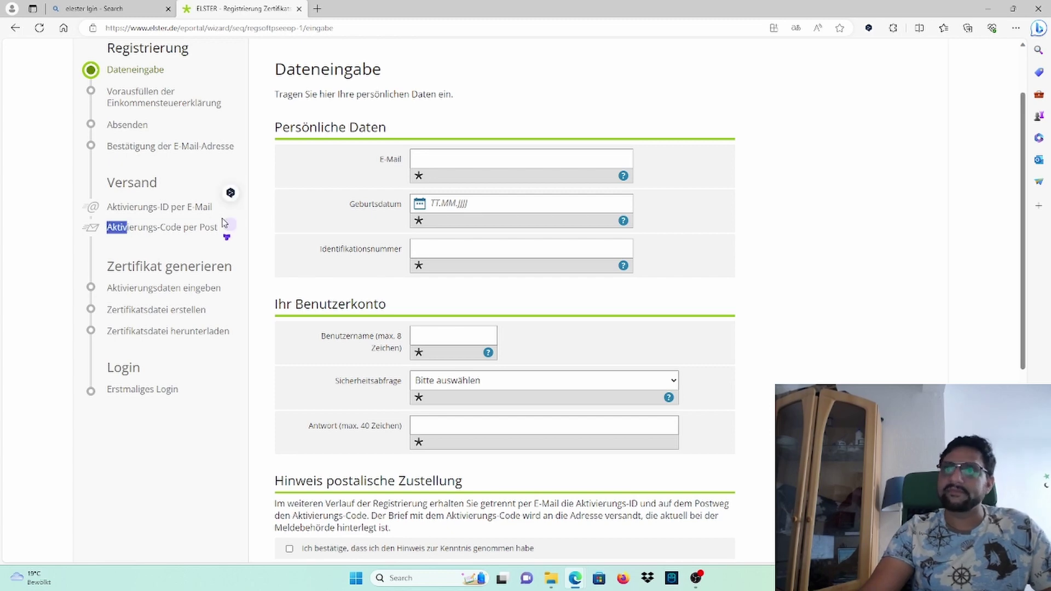
pyautogui.scroll(-1, 199, 253)
pyautogui.scroll(1, 127, 243)
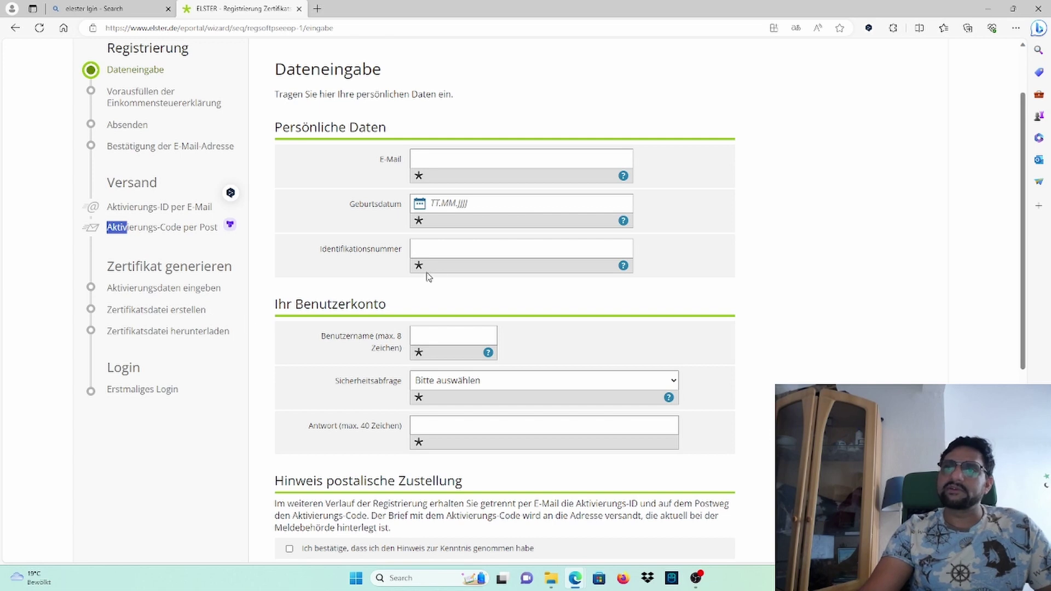
# Step: Highlight the remaining registration stages "Aktivierungsdaten eingeben", "Zertifikatsdatei erstellen" and "Erstmaliges Login"
pyautogui.scroll(-1, 416, 337)
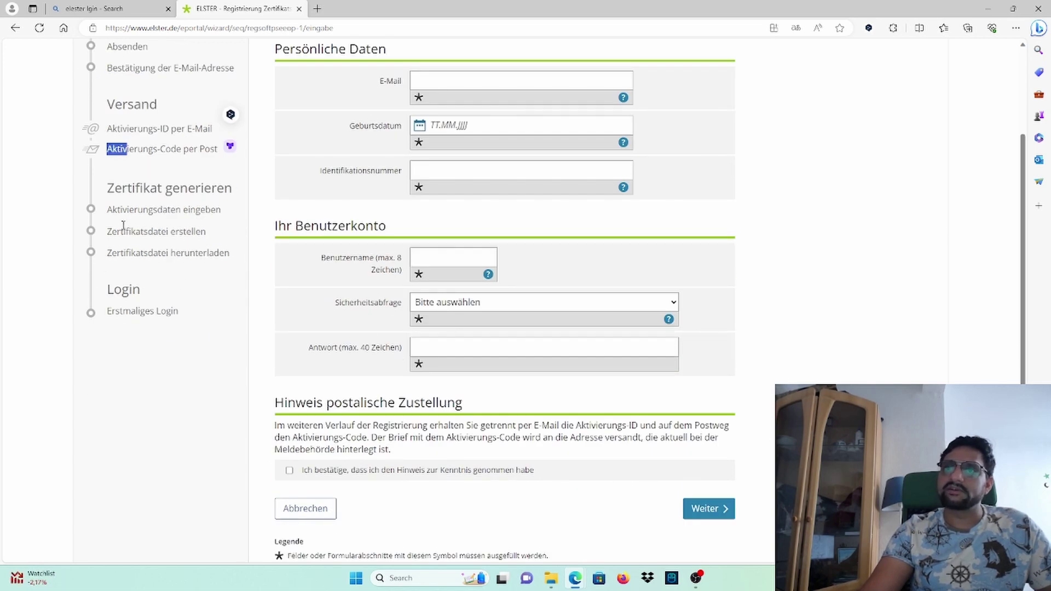
pyautogui.moveTo(107, 210); pyautogui.dragTo(225, 213)
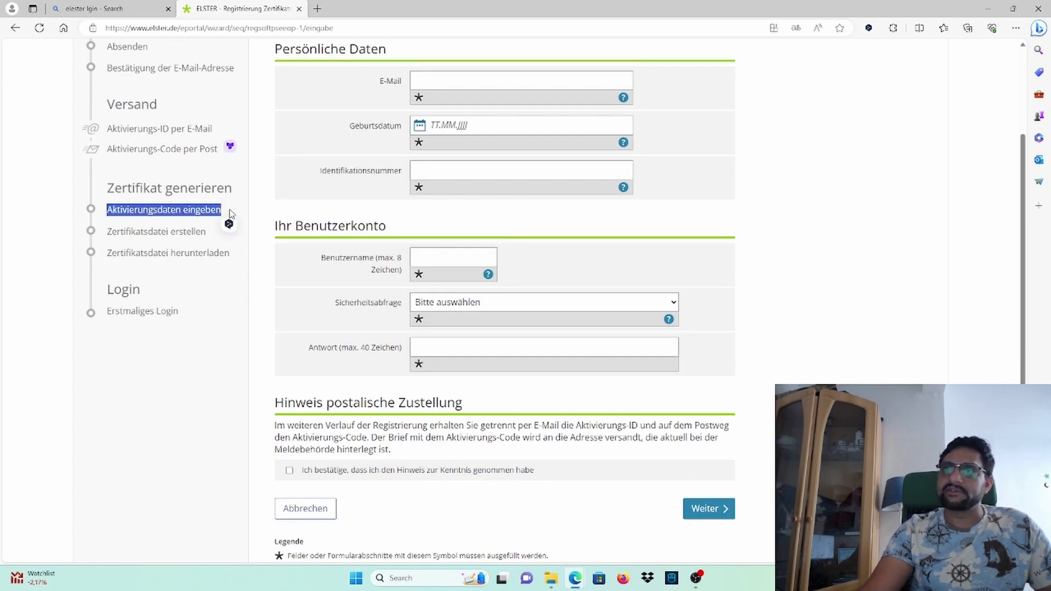
pyautogui.moveTo(112, 232); pyautogui.dragTo(208, 233)
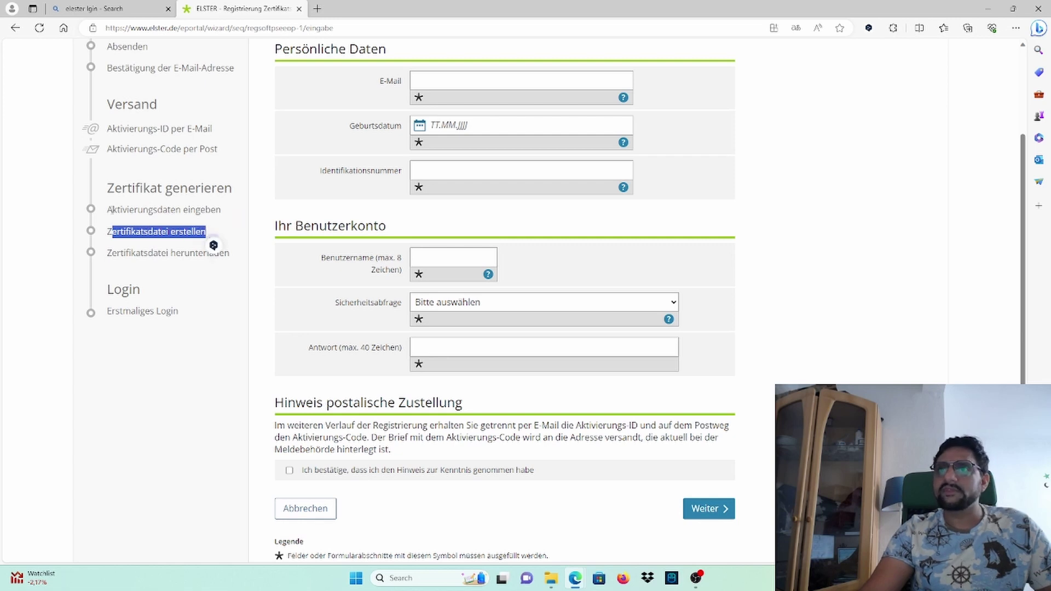
pyautogui.moveTo(113, 210); pyautogui.dragTo(221, 210)
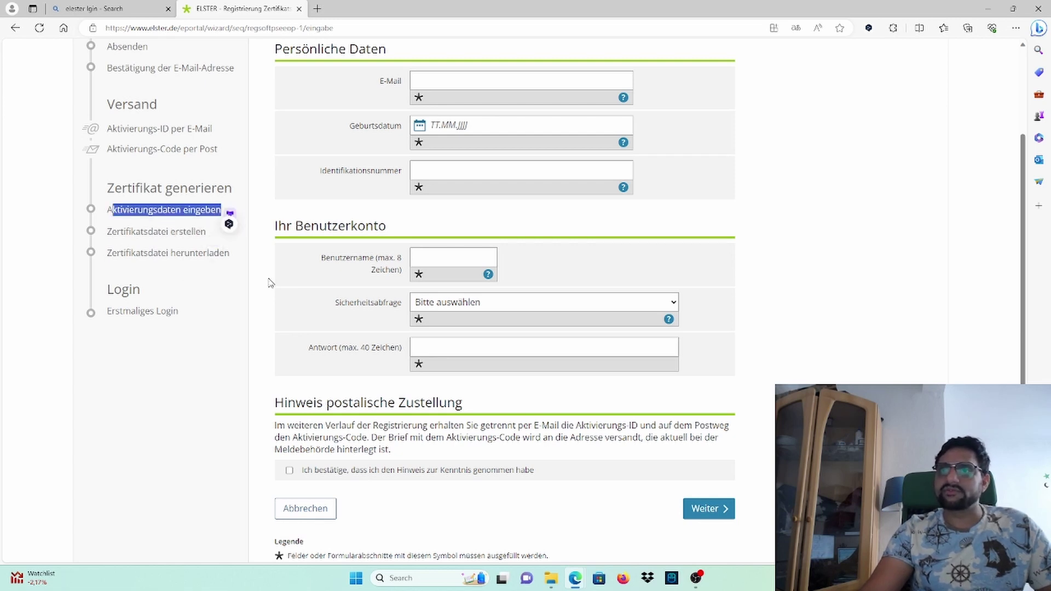
pyautogui.moveTo(102, 312); pyautogui.dragTo(179, 313)
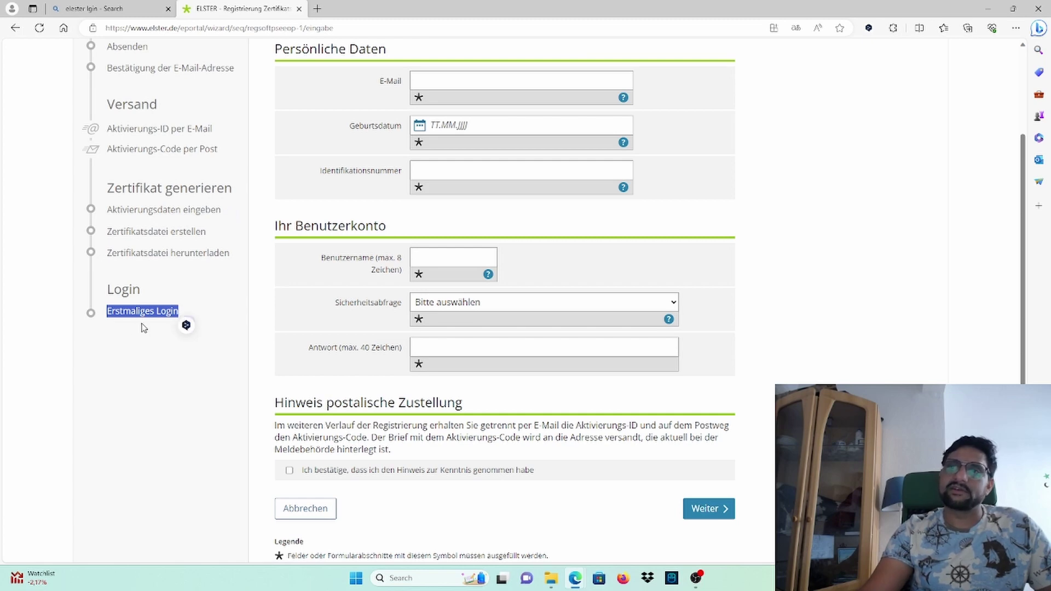
pyautogui.scroll(-4, 141, 328)
pyautogui.scroll(7, 142, 327)
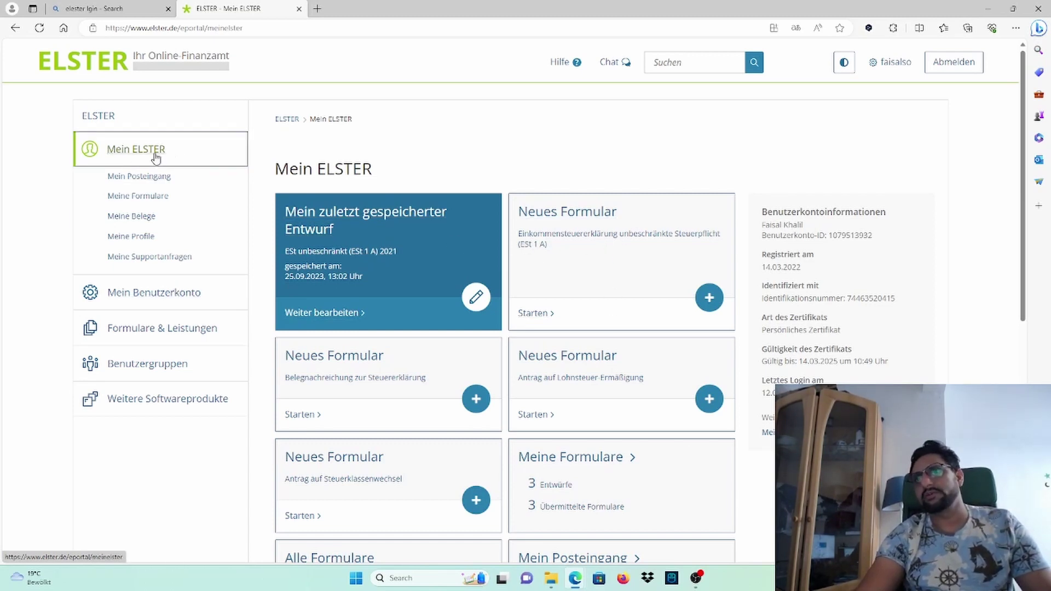
# Step: Start a new Einkommensteuererklärung unbeschränkte Steuerpflicht (ESt 1 A) for calendar year 2022 and continue to Datenübernahme
pyautogui.scroll(-1, 636, 287)
pyautogui.scroll(1, 637, 287)
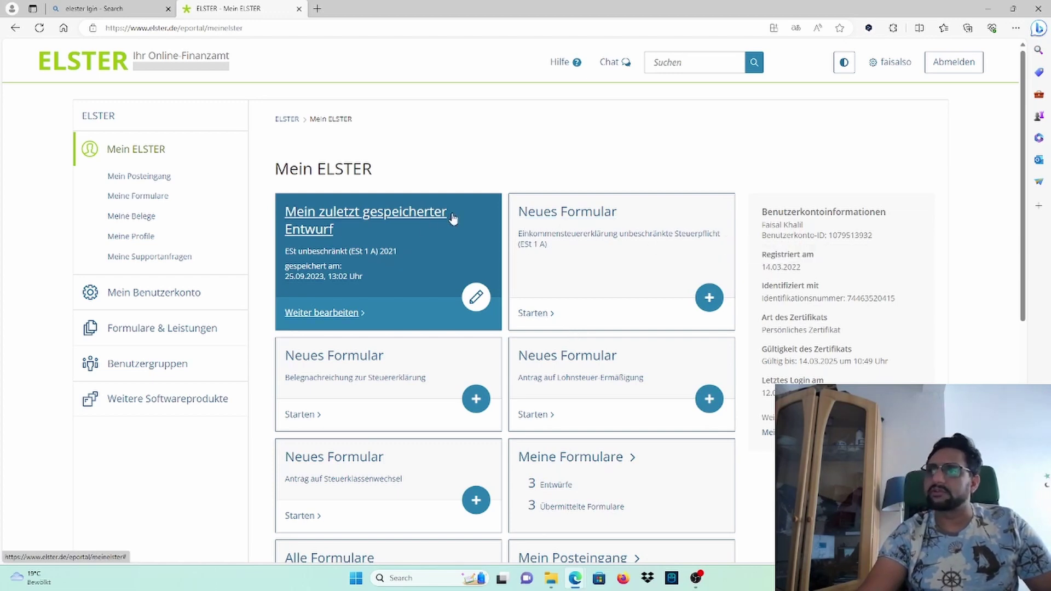
pyautogui.click(709, 298)
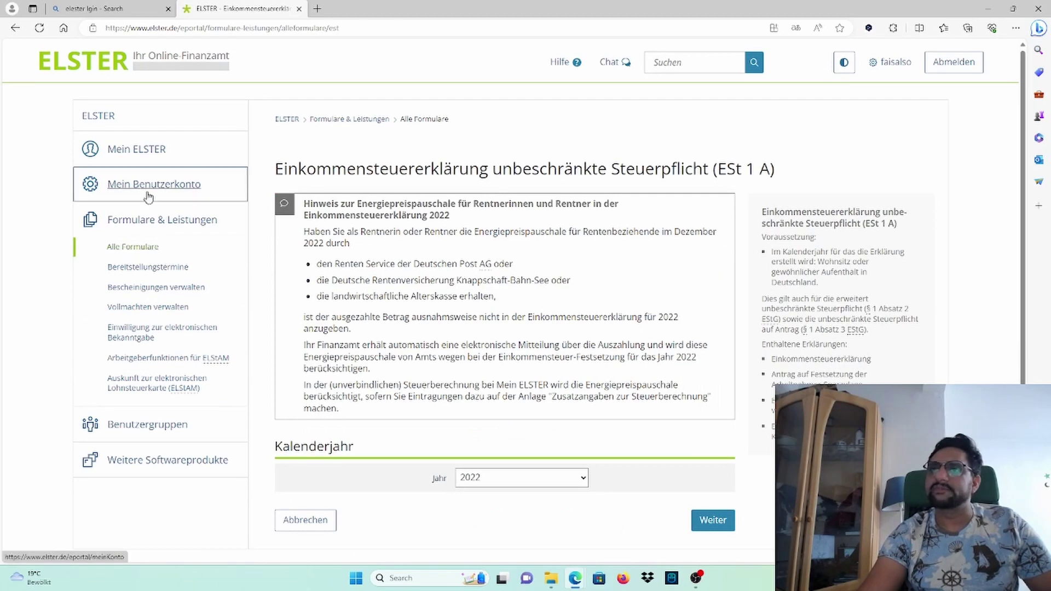
pyautogui.scroll(-1, 665, 414)
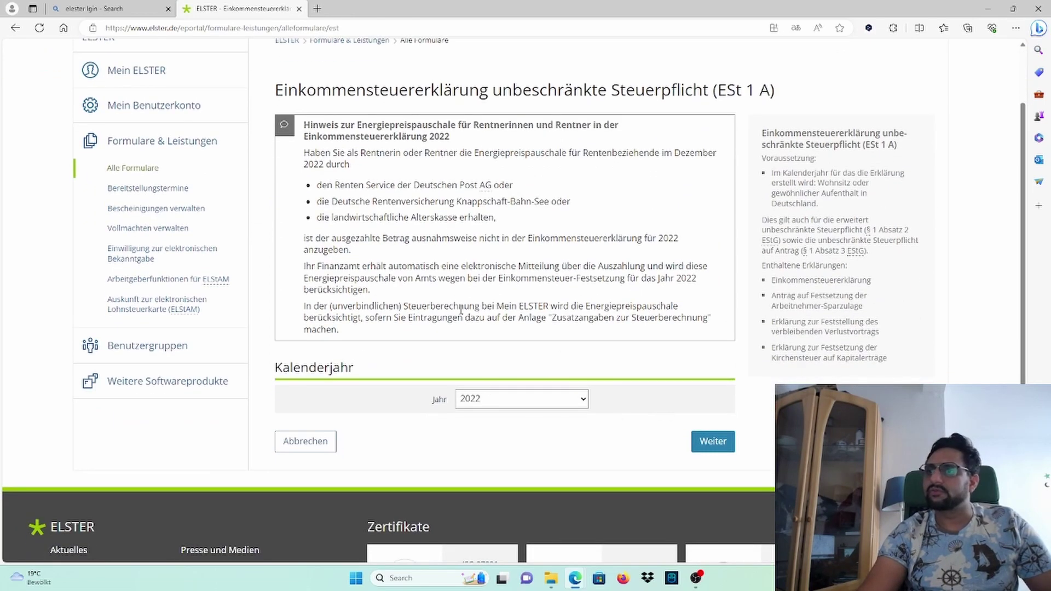
pyautogui.click(567, 406)
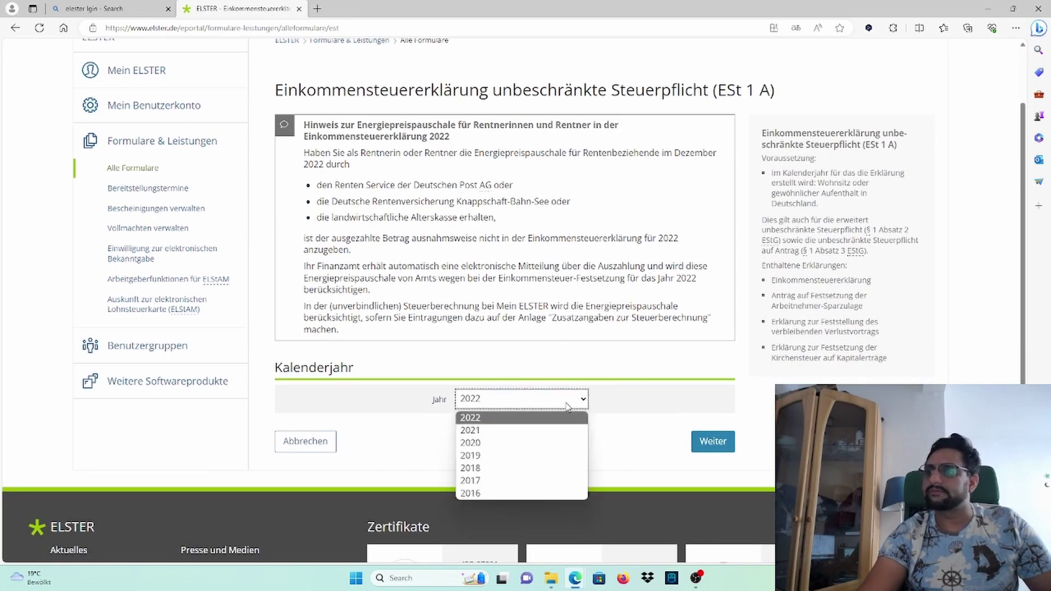
pyautogui.click(542, 418)
pyautogui.click(707, 441)
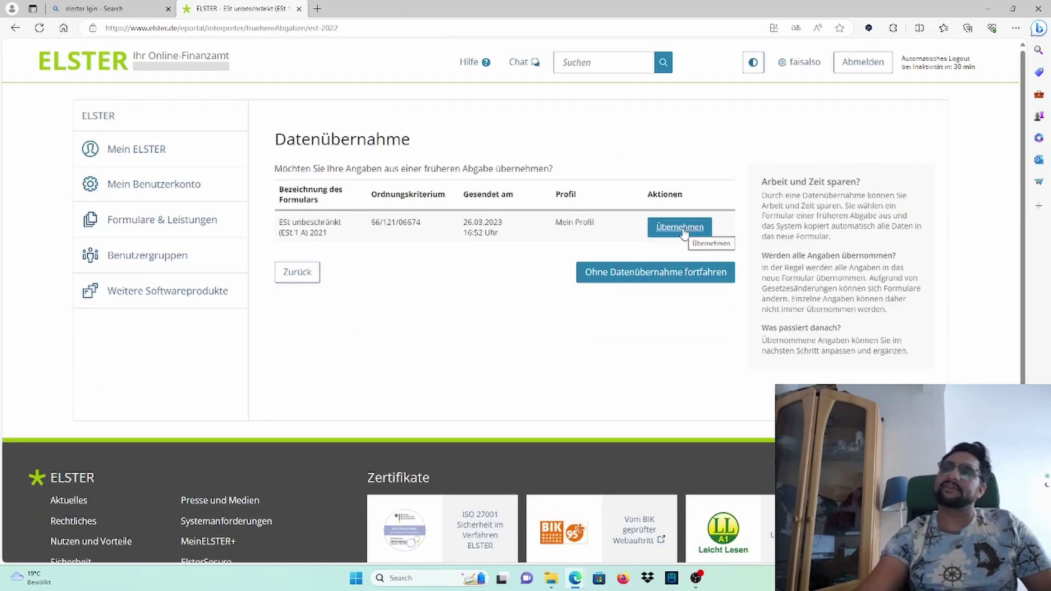
# Step: Review the Datenübernahme options for the earlier ESt 1 A 2021 submission, then return to the Mein ELSTER overview
pyautogui.scroll(-2, 387, 206)
pyautogui.scroll(2, 452, 212)
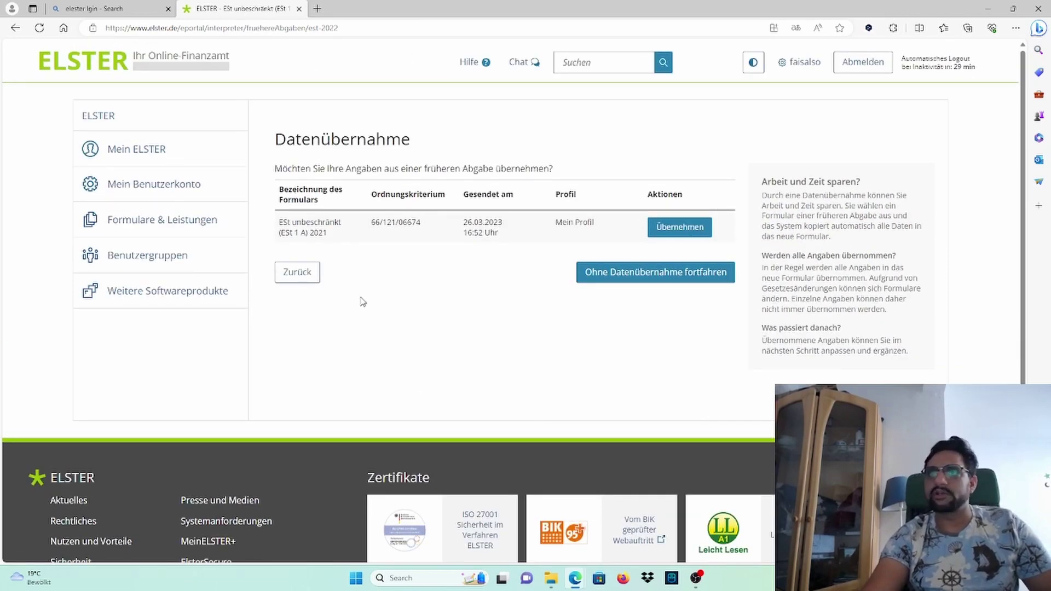
pyautogui.click(15, 28)
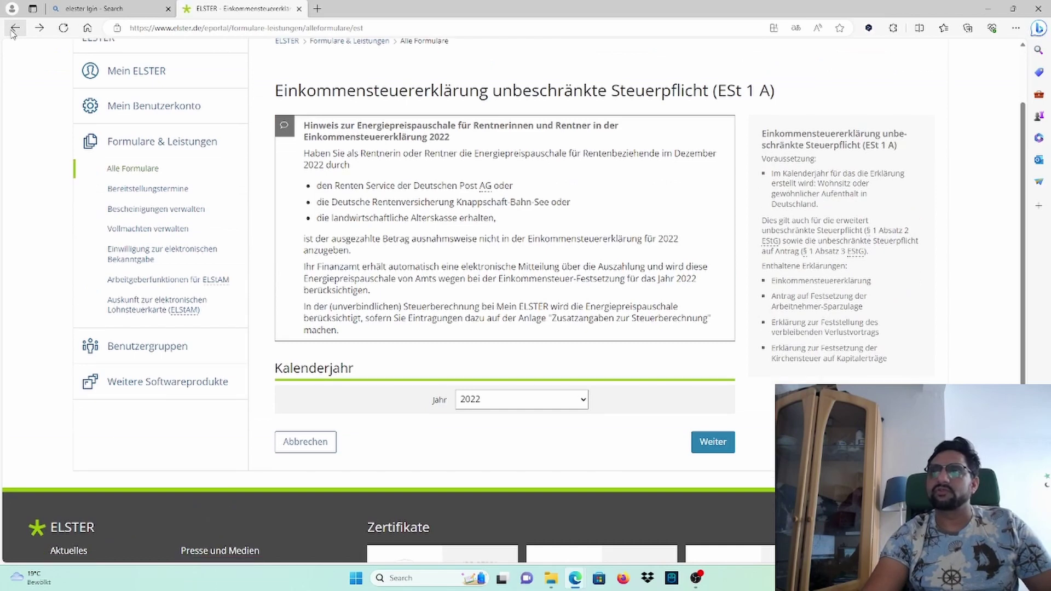
pyautogui.click(15, 28)
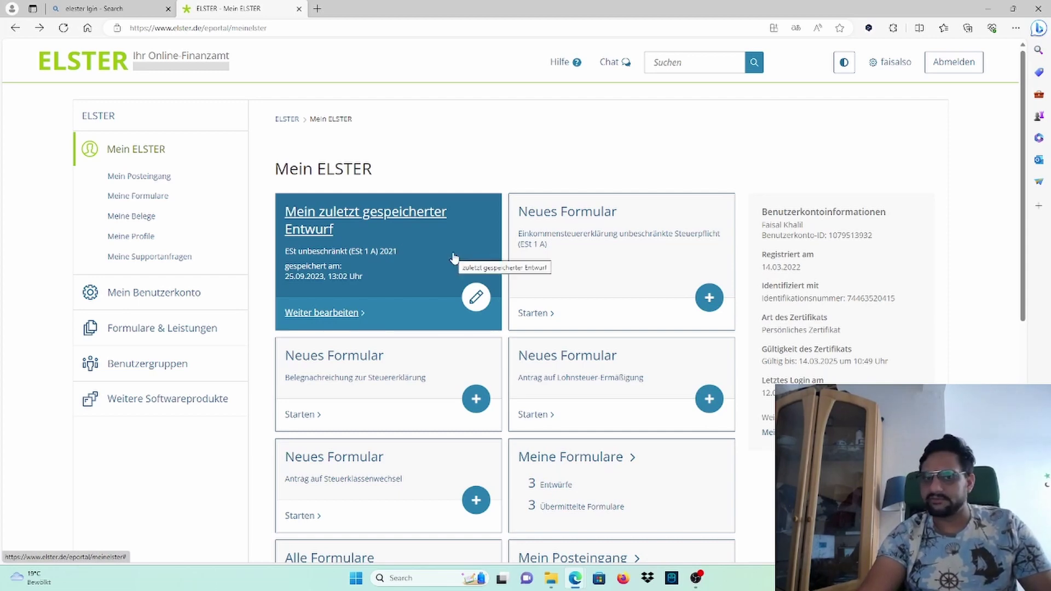
# Step: Open the Anlagenauswahl of the saved ESt 1 A 2021 draft and look through its list of Anlagen
pyautogui.hotkey('ctrl', 'l')
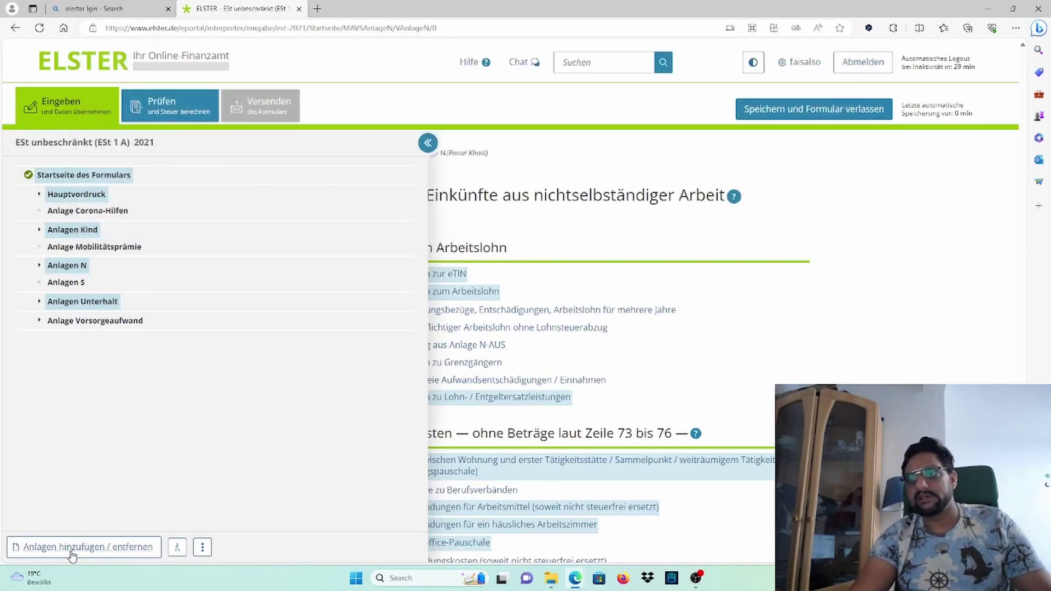
pyautogui.click(126, 553)
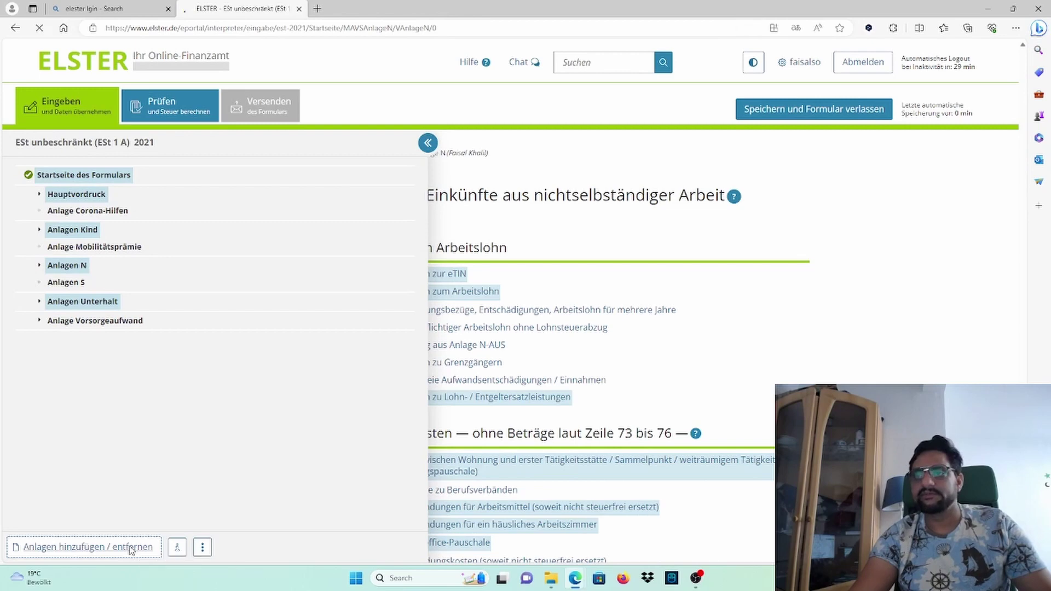
pyautogui.scroll(-10, 508, 413)
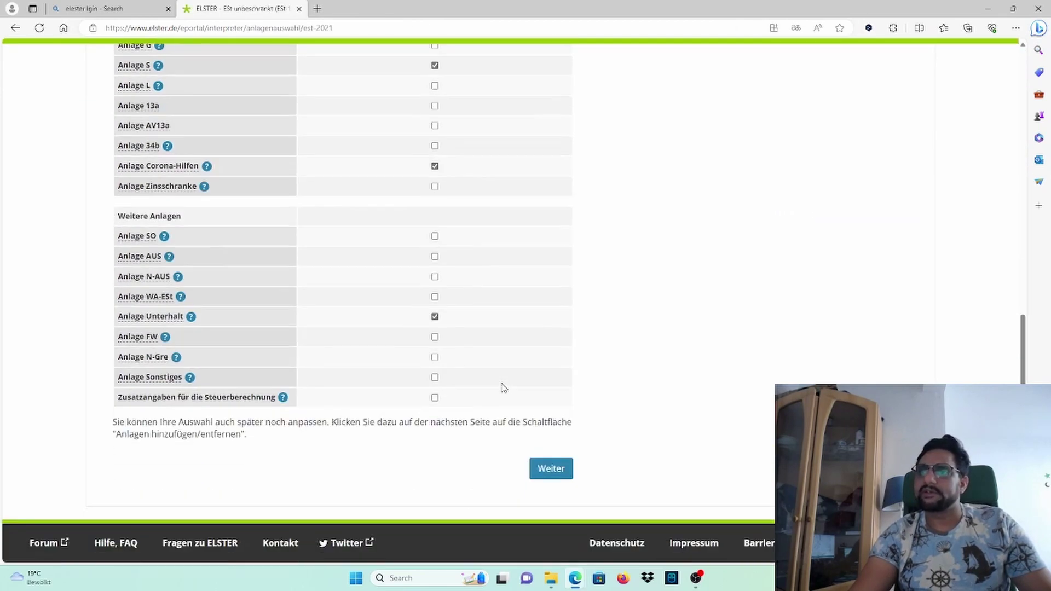
pyautogui.scroll(8, 500, 388)
pyautogui.scroll(2, 503, 388)
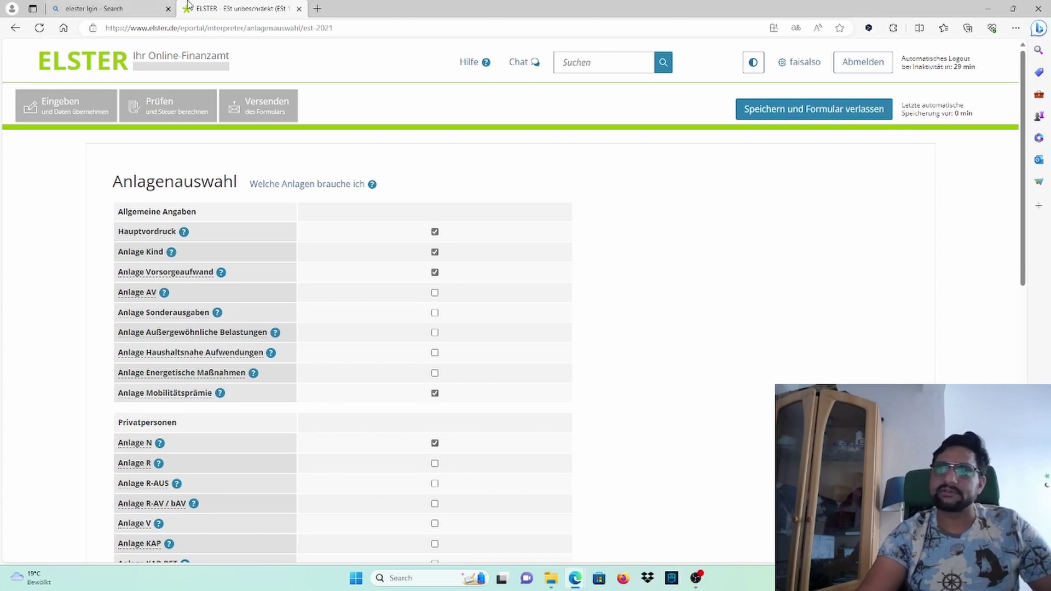
# Step: Show the help for Hauptvordruck, read the Trancy English translation of the Anlagenauswahl page, and close the translation
pyautogui.click(184, 232)
pyautogui.moveTo(909, 345); pyautogui.dragTo(830, 87)
pyautogui.click(827, 90)
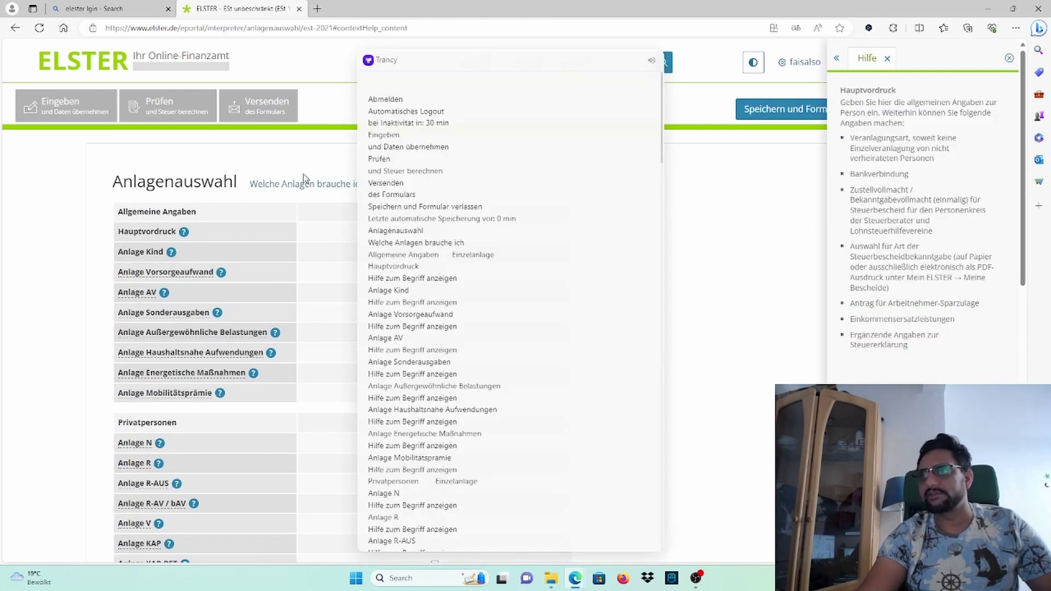
pyautogui.scroll(-15, 462, 198)
pyautogui.scroll(-5, 463, 198)
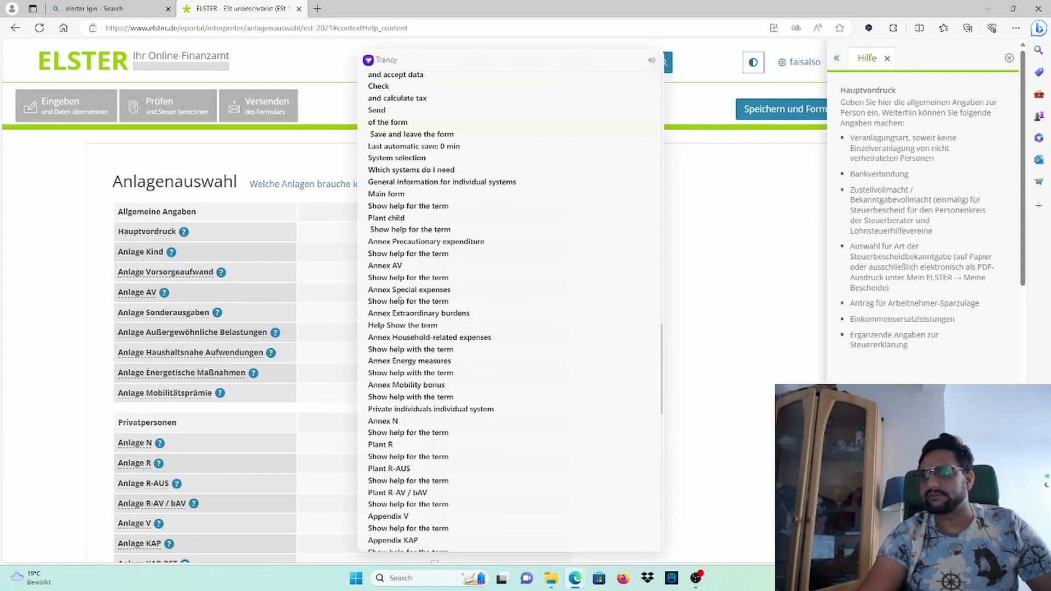
pyautogui.scroll(-8, 399, 300)
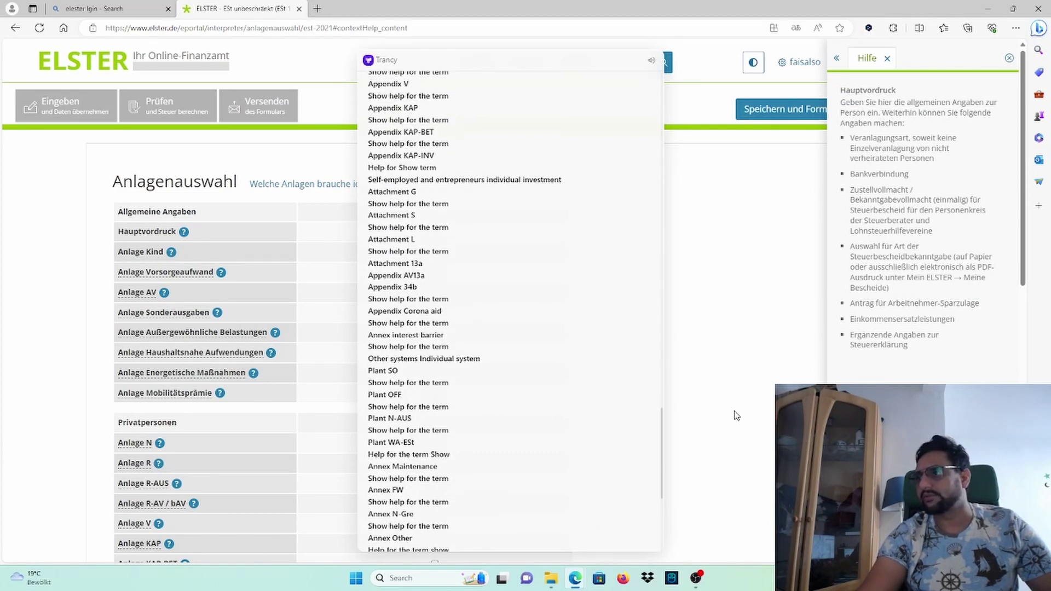
pyautogui.click(752, 429)
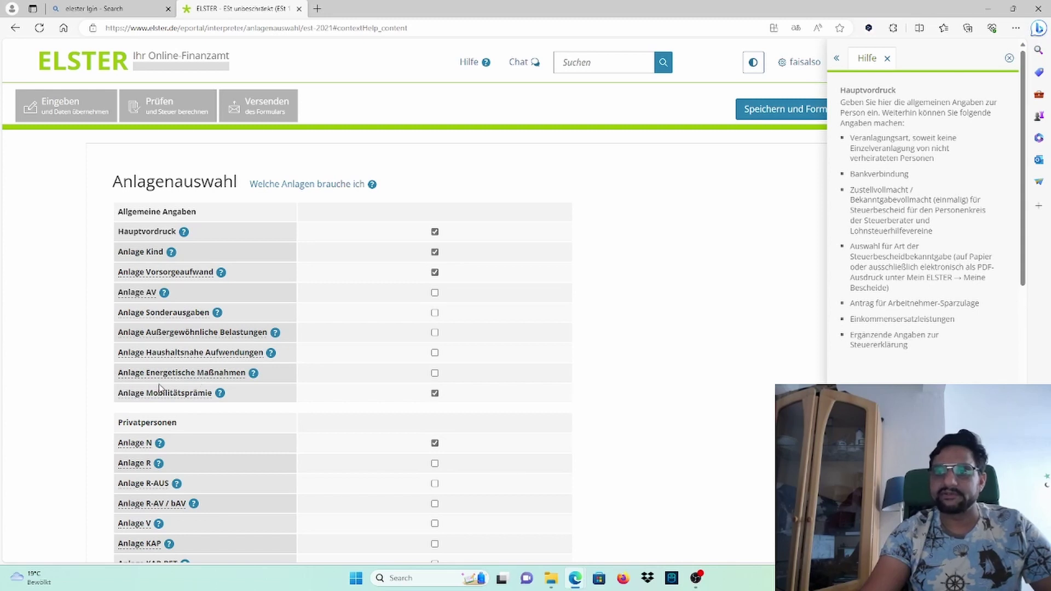
# Step: Highlight the Allgemeine Angaben section from its heading through Anlage Mobilitätsprämie, then clear the highlight
pyautogui.moveTo(177, 374)
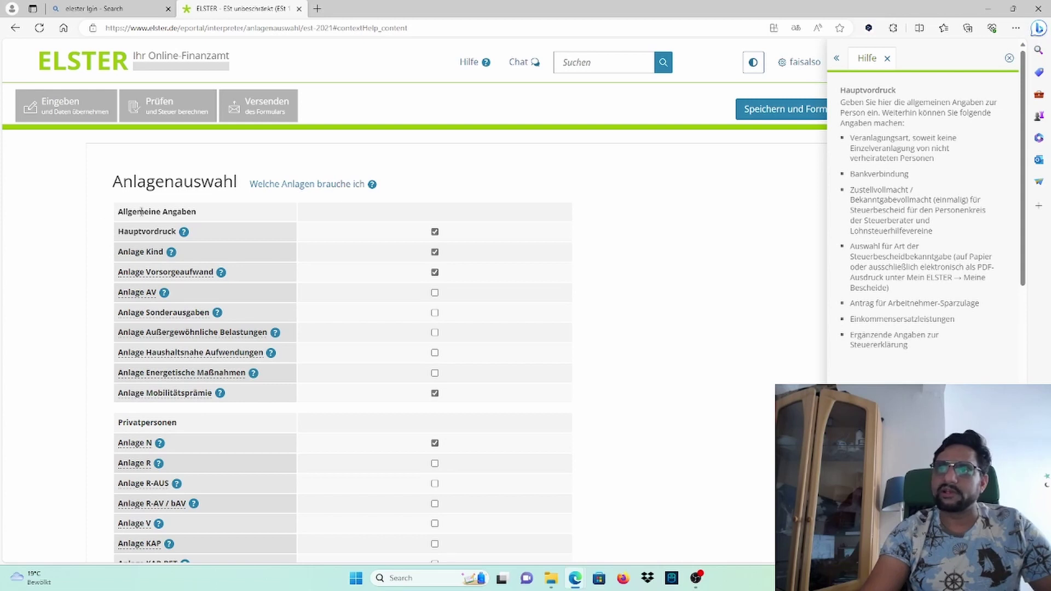
pyautogui.moveTo(116, 212); pyautogui.dragTo(217, 216)
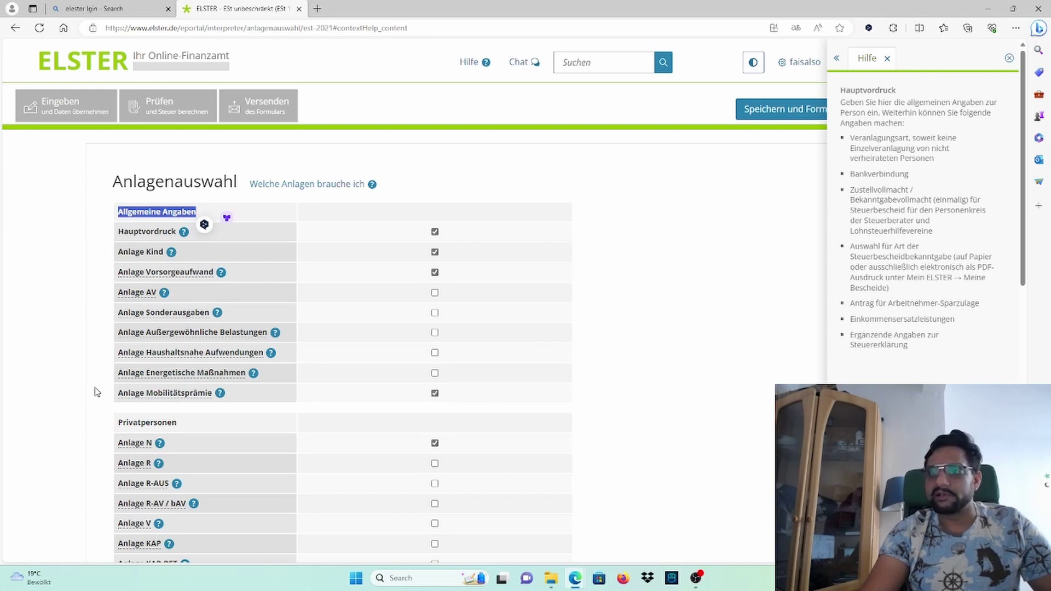
pyautogui.moveTo(95, 387); pyautogui.dragTo(71, 392)
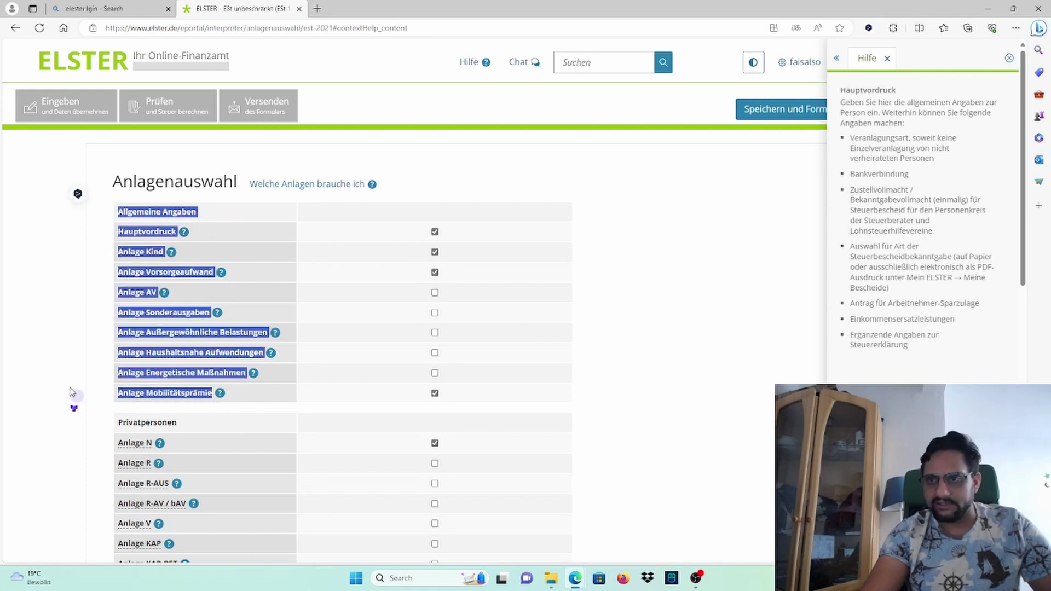
pyautogui.click(63, 305)
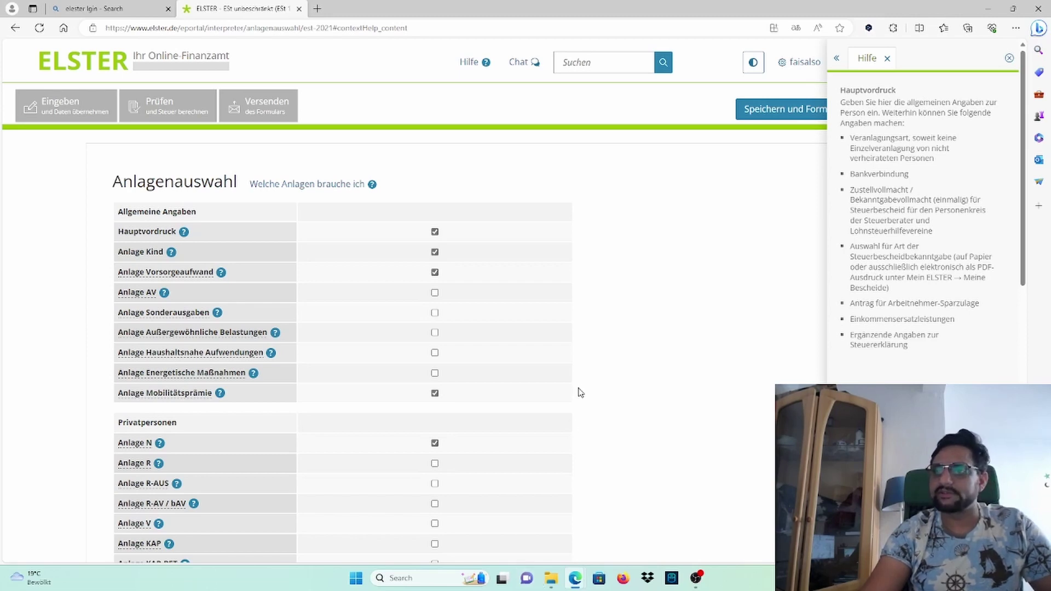
# Step: Review the Privatpersonen, Selbständige und Unternehmer and Weitere Anlagen sections, and show the help for Anlage S
pyautogui.scroll(-1, 580, 392)
pyautogui.scroll(-2, 470, 321)
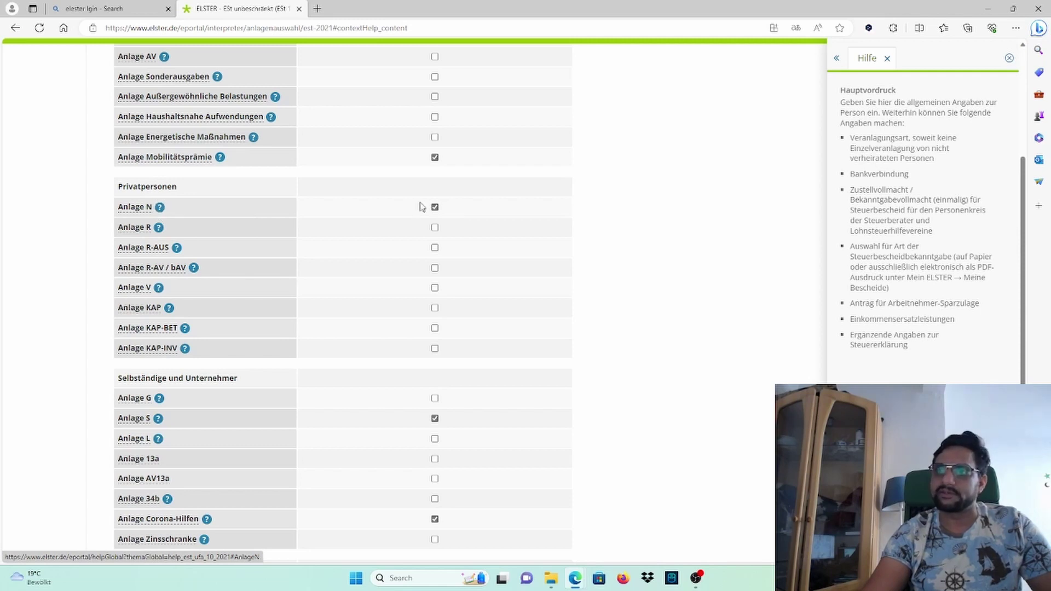
pyautogui.scroll(-1, 399, 446)
pyautogui.scroll(-1, 398, 447)
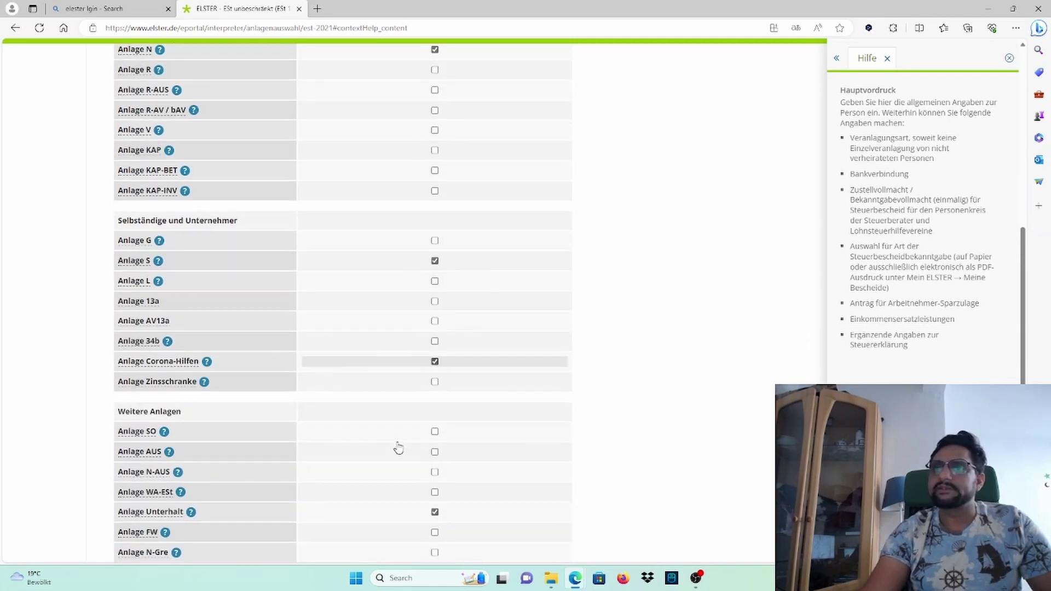
pyautogui.click(158, 262)
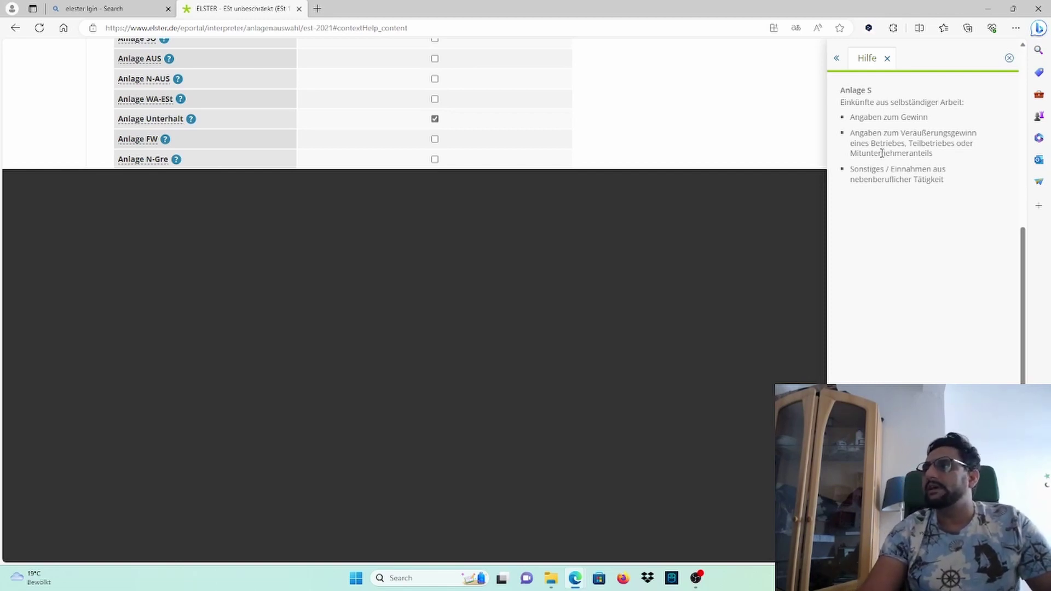
# Step: Select the Anlage S help text from its heading through nebenberuflicher Tätigkeit and show its English translation with Trancy
pyautogui.doubleClick(908, 117)
pyautogui.moveTo(953, 182); pyautogui.dragTo(829, 114)
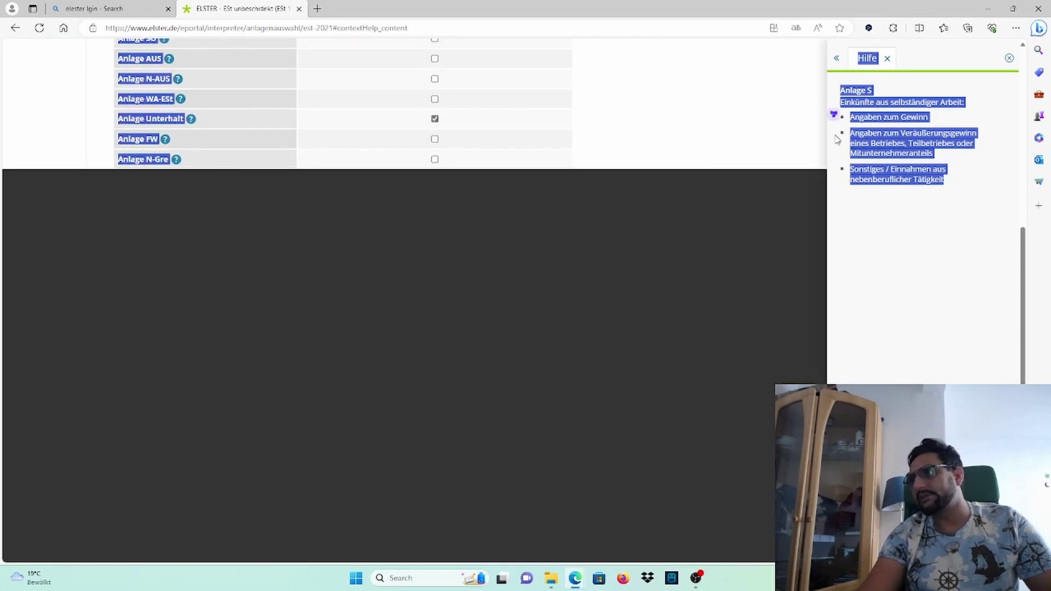
pyautogui.click(830, 116)
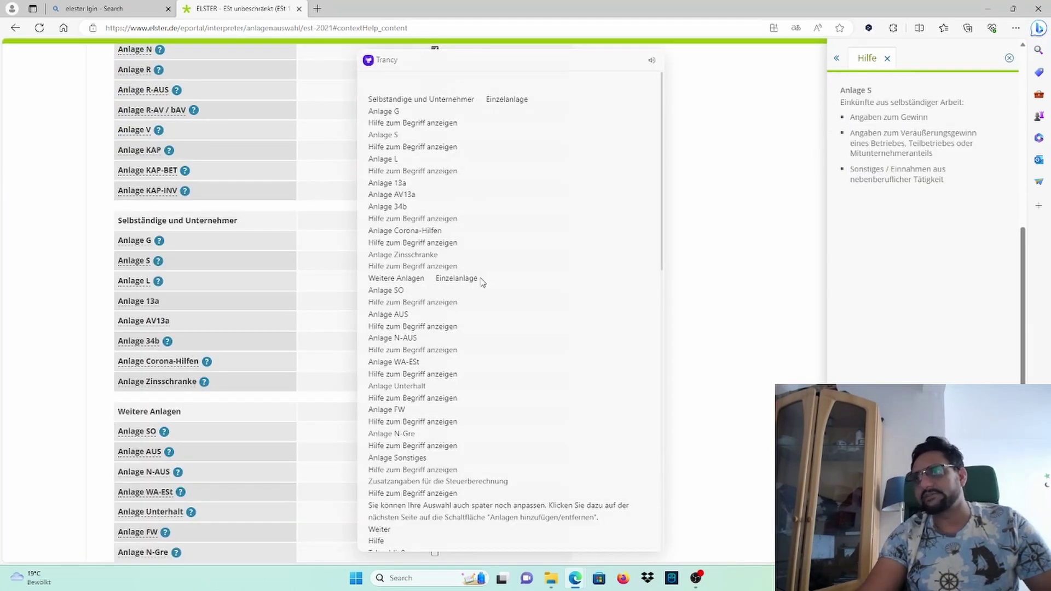
pyautogui.scroll(-8, 551, 286)
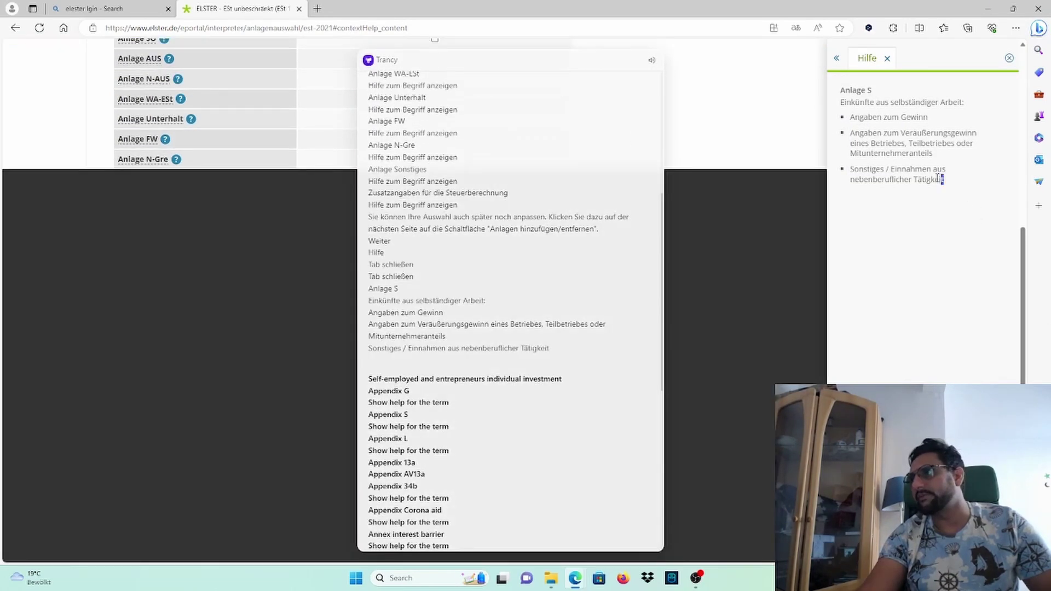
pyautogui.moveTo(944, 181); pyautogui.dragTo(841, 89)
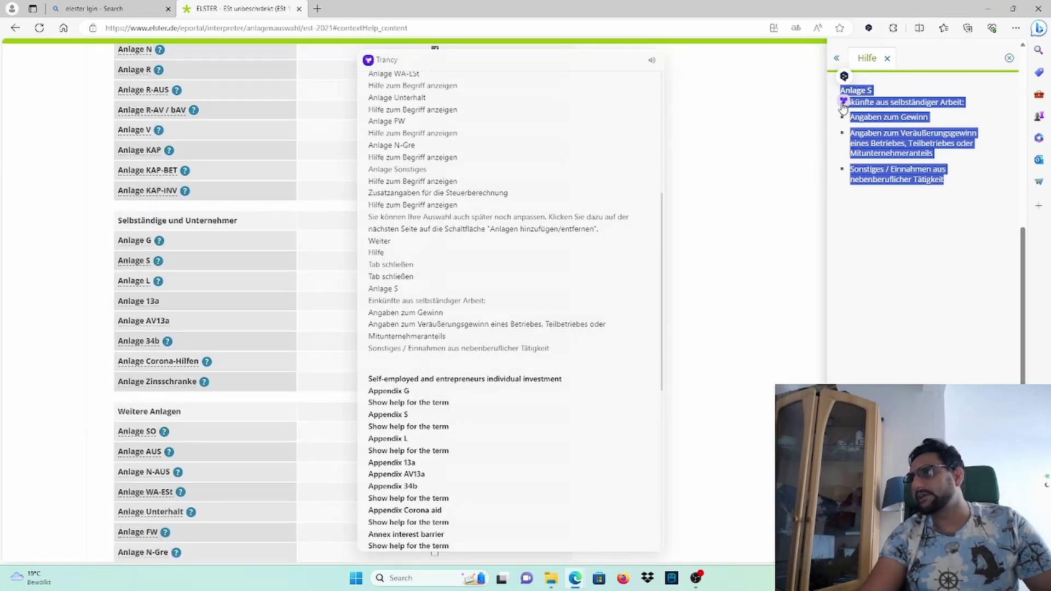
pyautogui.click(844, 101)
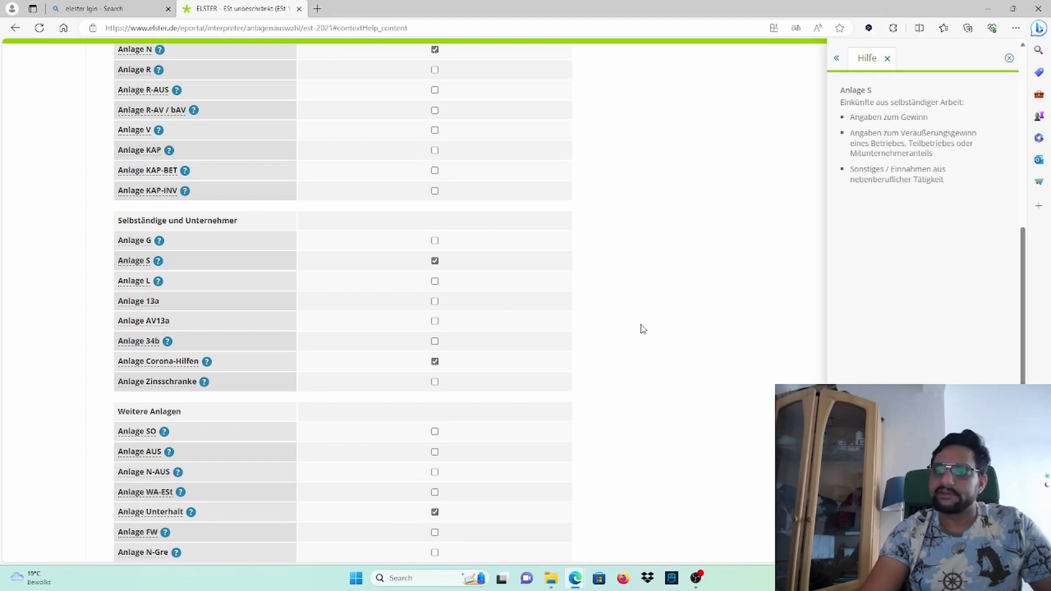
# Step: Continue from the Anlagenauswahl to the Startseite des Formulars, then collapse and re-expand Hauptvordruck in the form outline
pyautogui.scroll(-3, 643, 328)
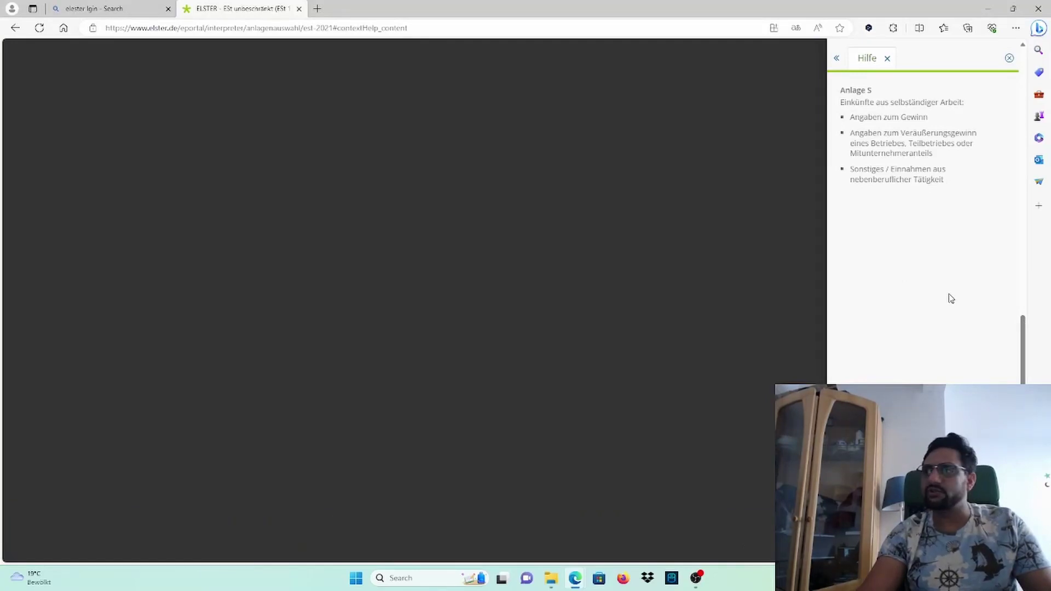
pyautogui.hotkey('ctrl', 'l')
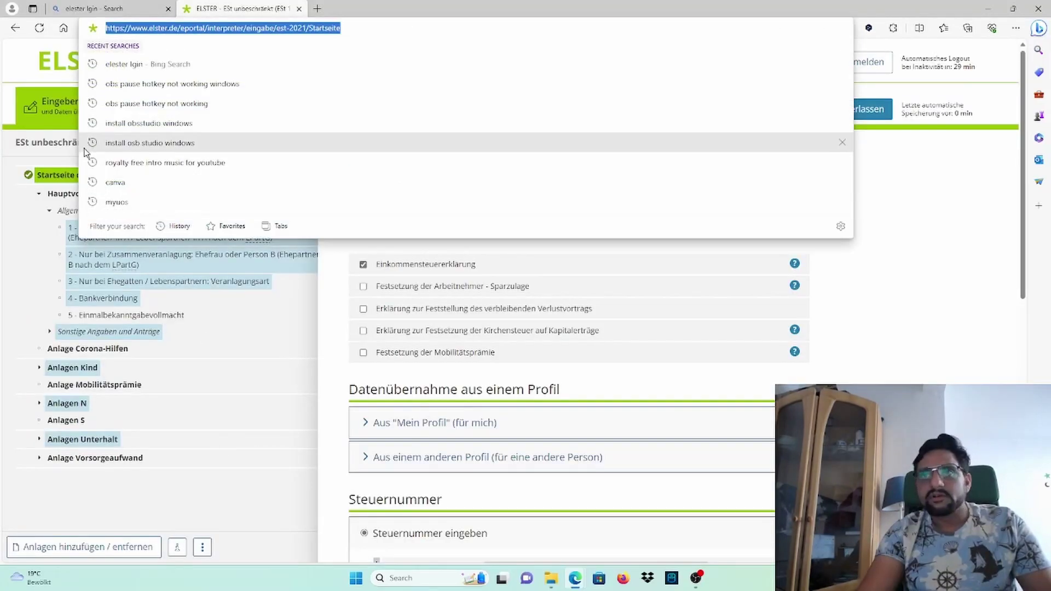
pyautogui.click(269, 340)
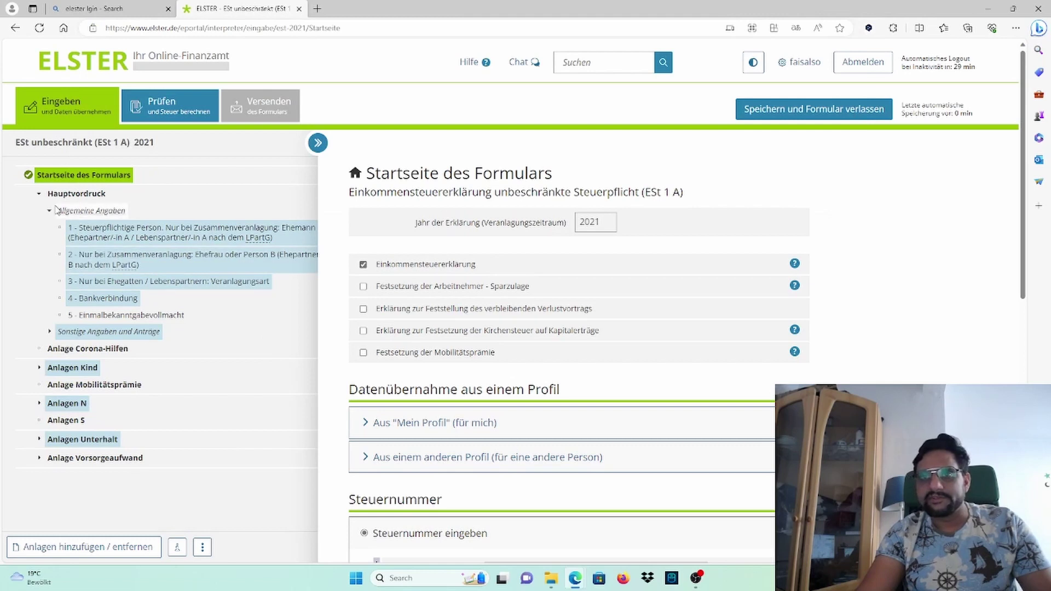
pyautogui.click(39, 194)
pyautogui.click(38, 194)
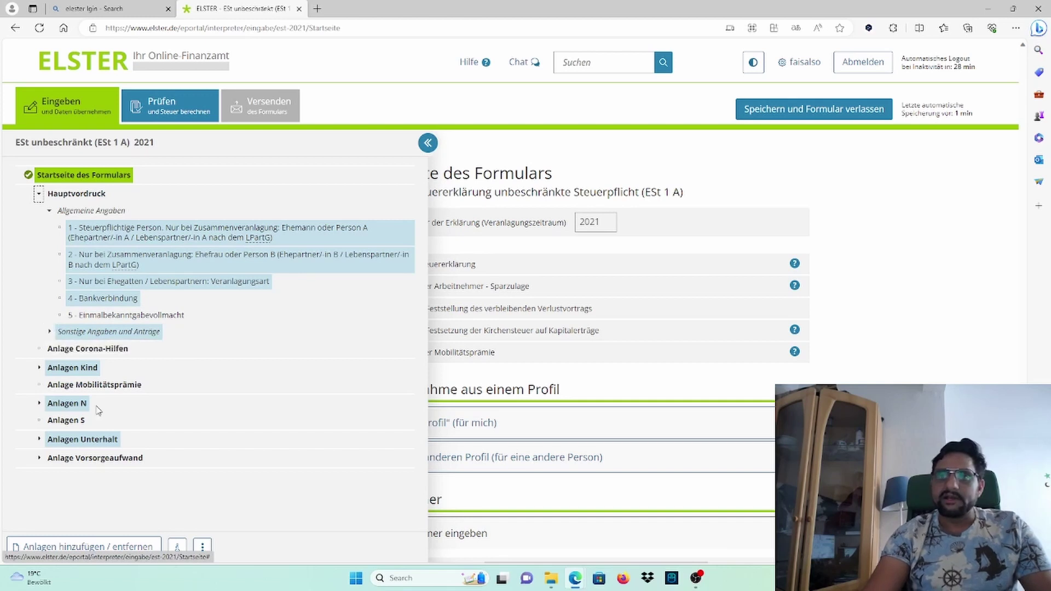
# Step: Expand Sonstige Angaben und Anträge in the form outline, review its entries 6 to 12, and collapse it
pyautogui.click(49, 332)
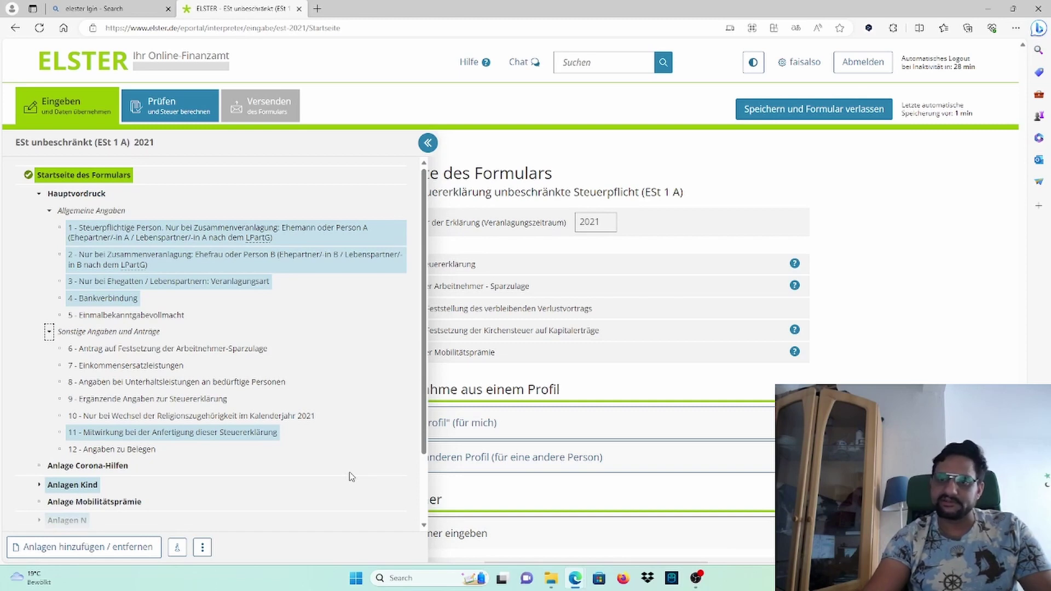
pyautogui.hotkey('ctrl', 'l')
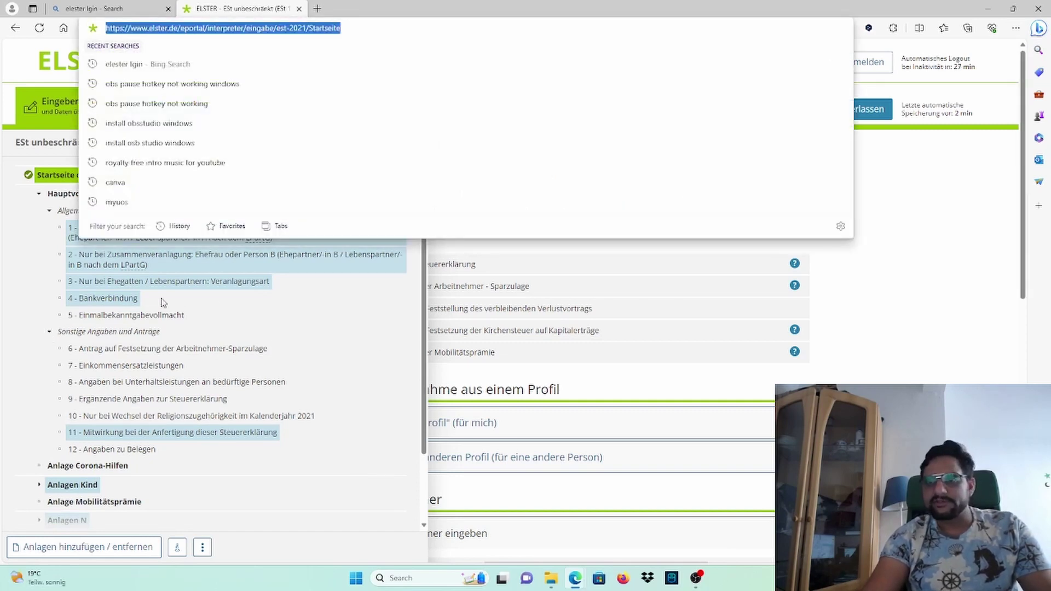
pyautogui.click(22, 389)
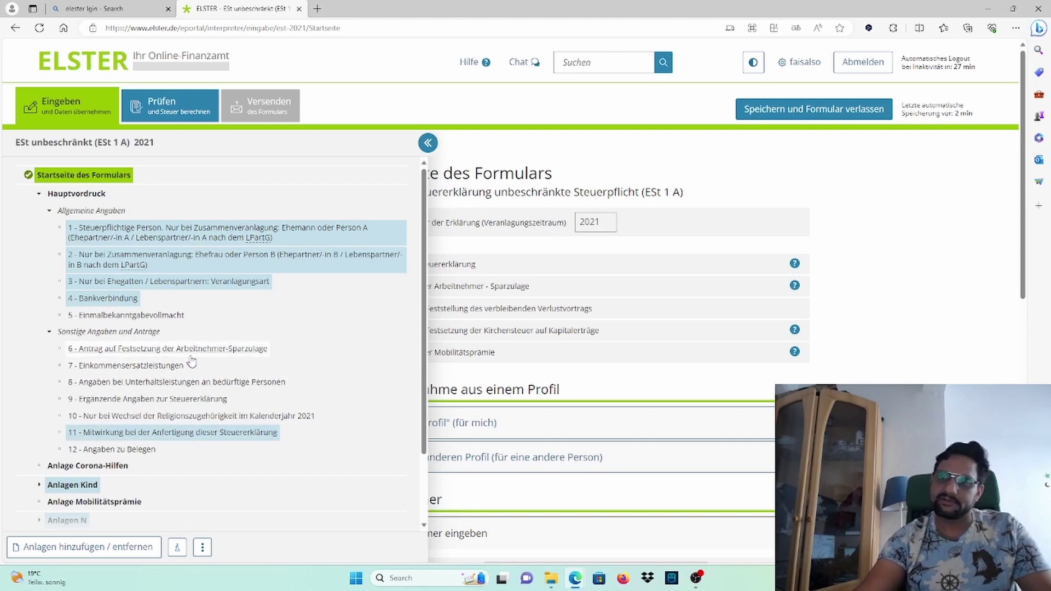
pyautogui.scroll(-1, 110, 356)
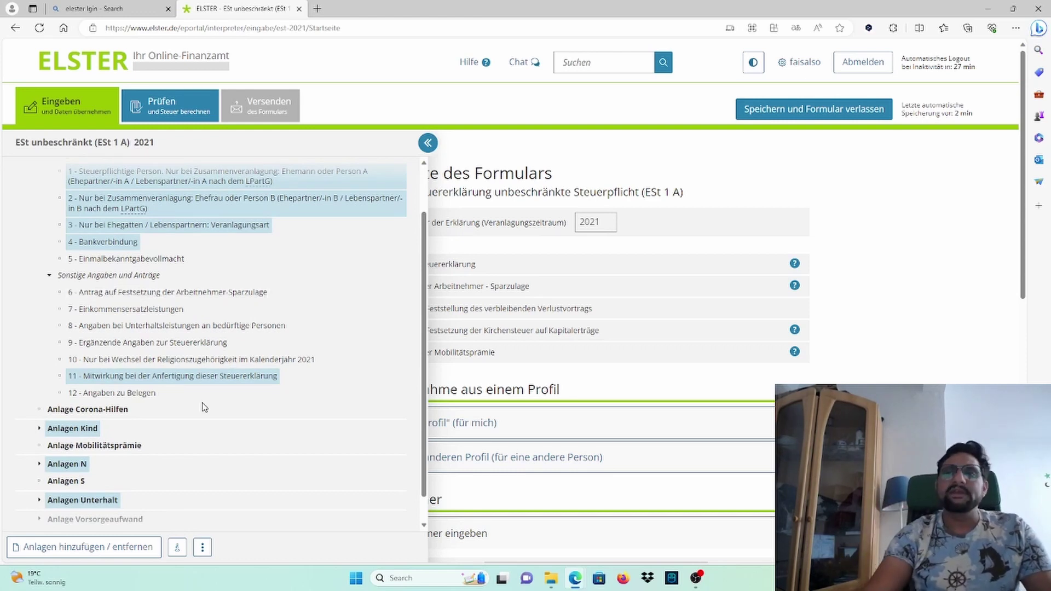
pyautogui.click(49, 276)
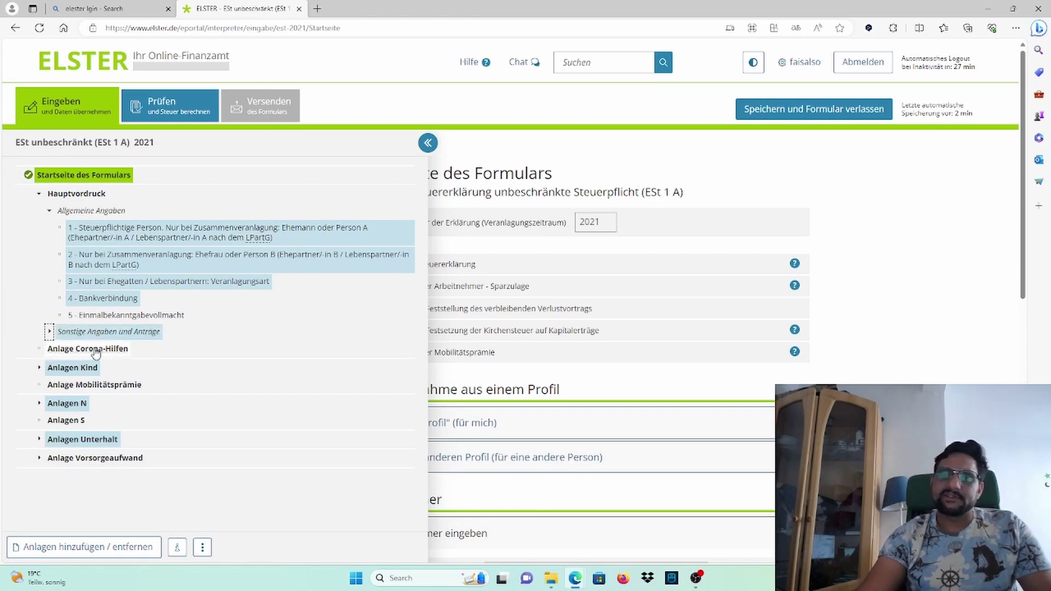
# Step: Look over the selected Anlagen in the form outline, expand Anlagen Kind to view the children's entries, and collapse it
pyautogui.scroll(-2, 167, 350)
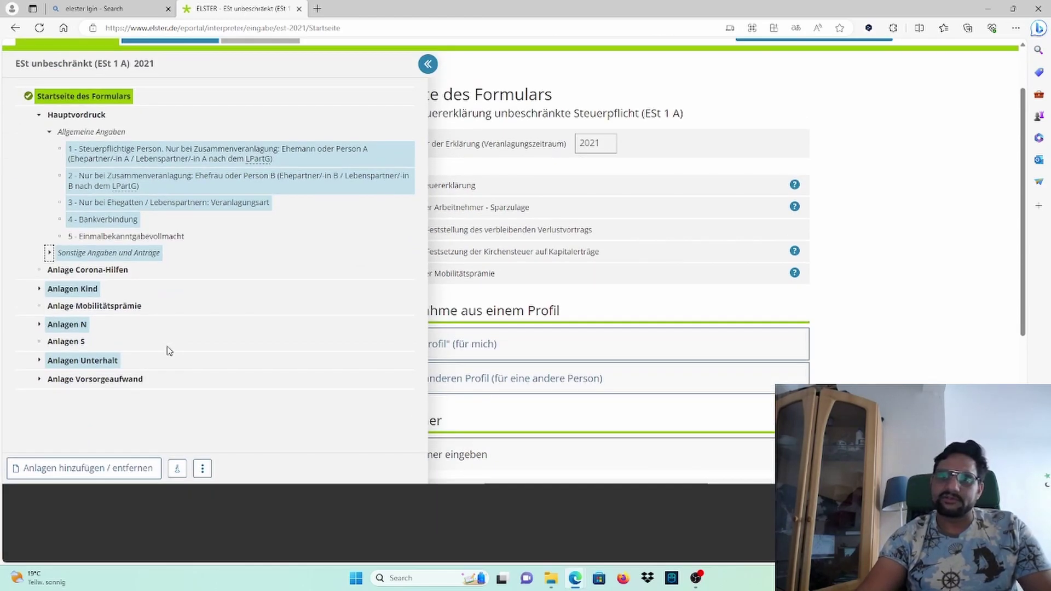
pyautogui.scroll(2, 415, 424)
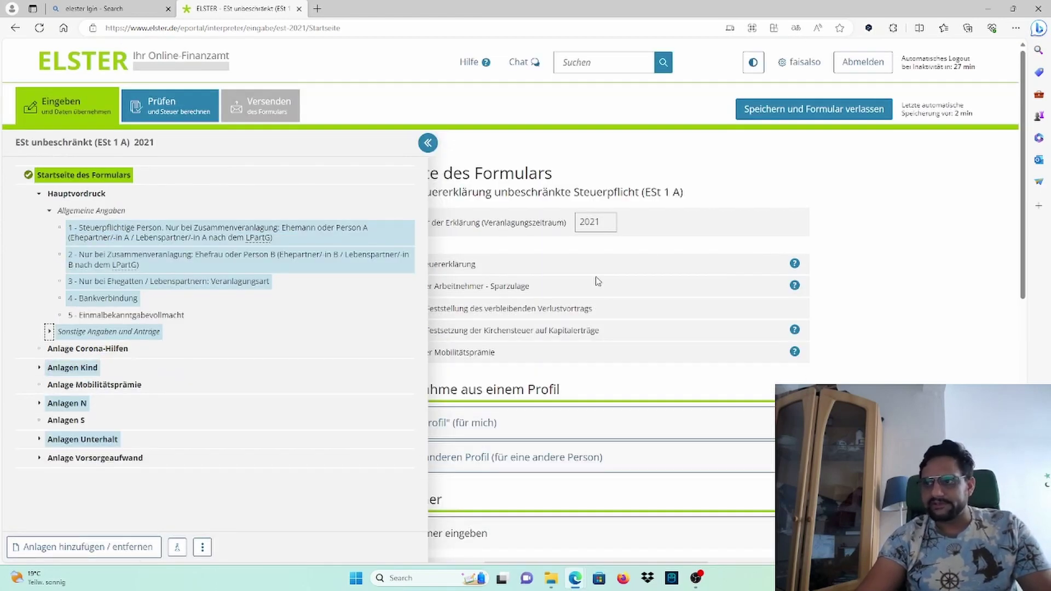
pyautogui.scroll(-4, 341, 312)
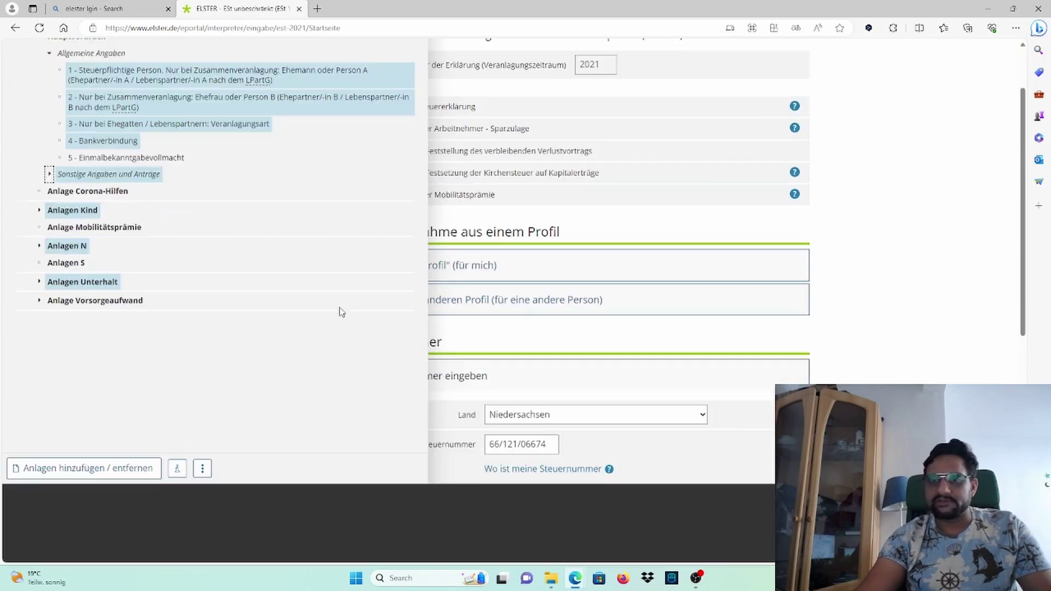
pyautogui.click(40, 210)
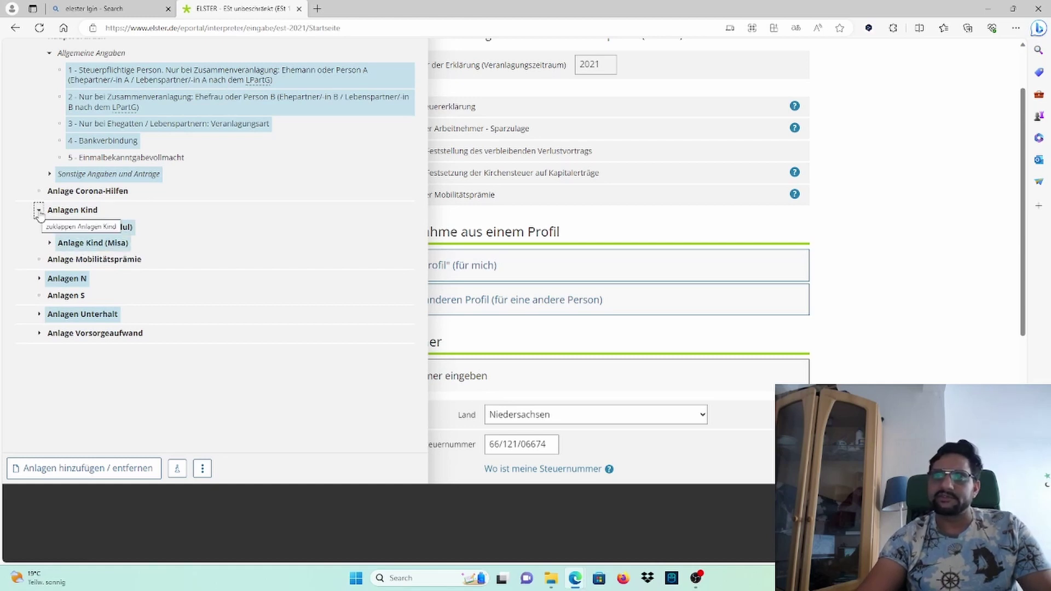
pyautogui.click(39, 210)
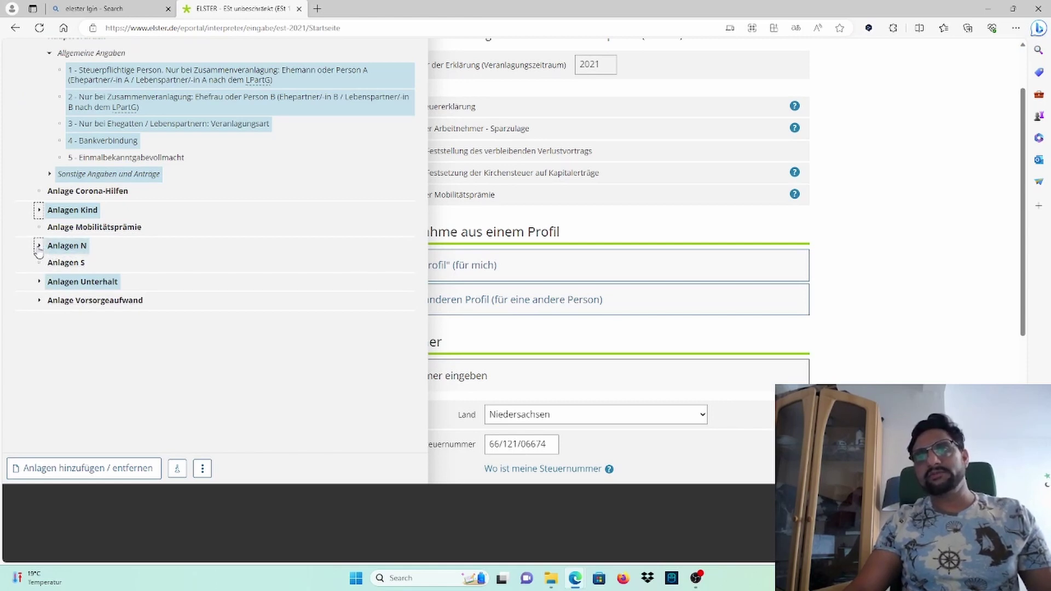
# Step: Expand Anlagen N to view the entries for each spouse, collapse it, and look through the remaining Startseite sections
pyautogui.click(74, 251)
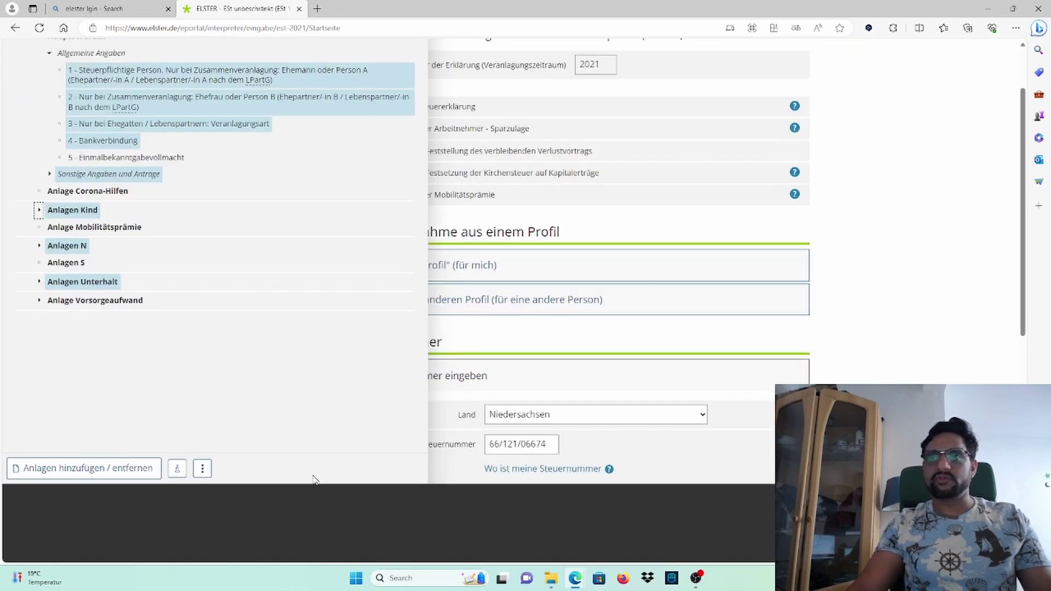
pyautogui.click(41, 245)
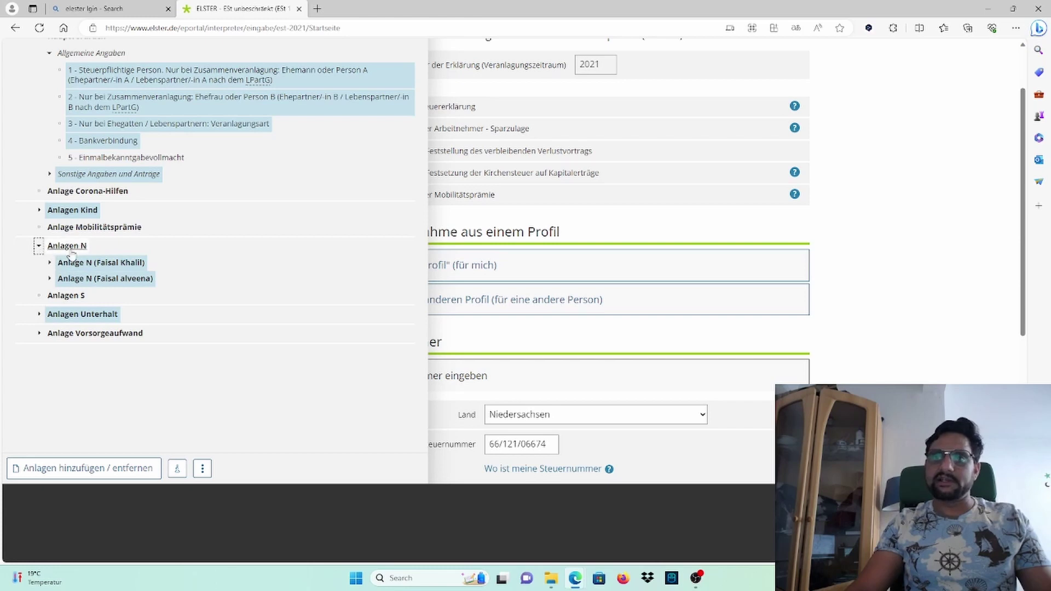
pyautogui.click(39, 247)
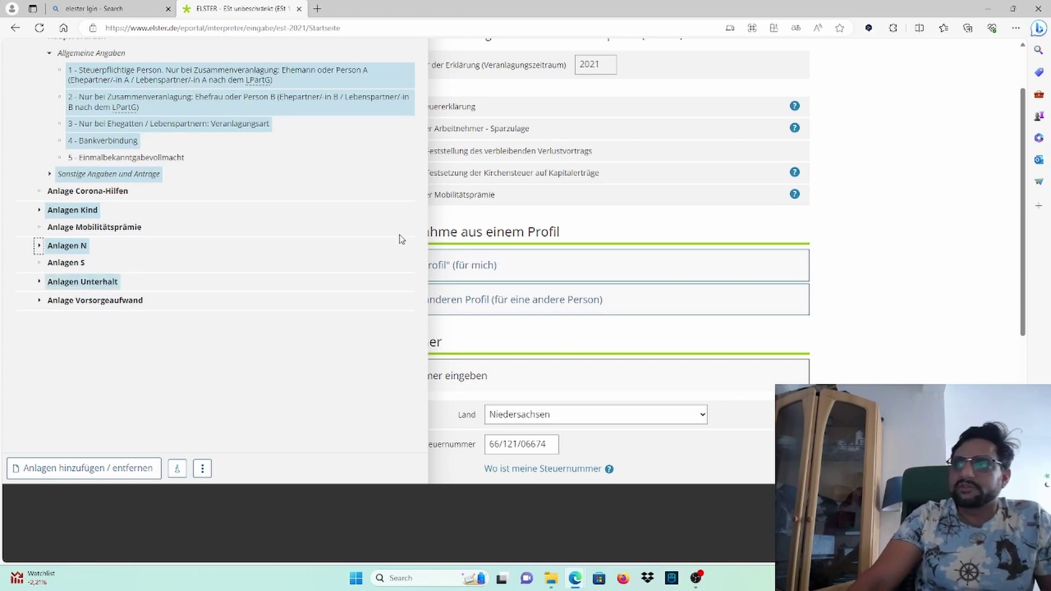
pyautogui.scroll(1, 585, 228)
pyautogui.scroll(-6, 588, 359)
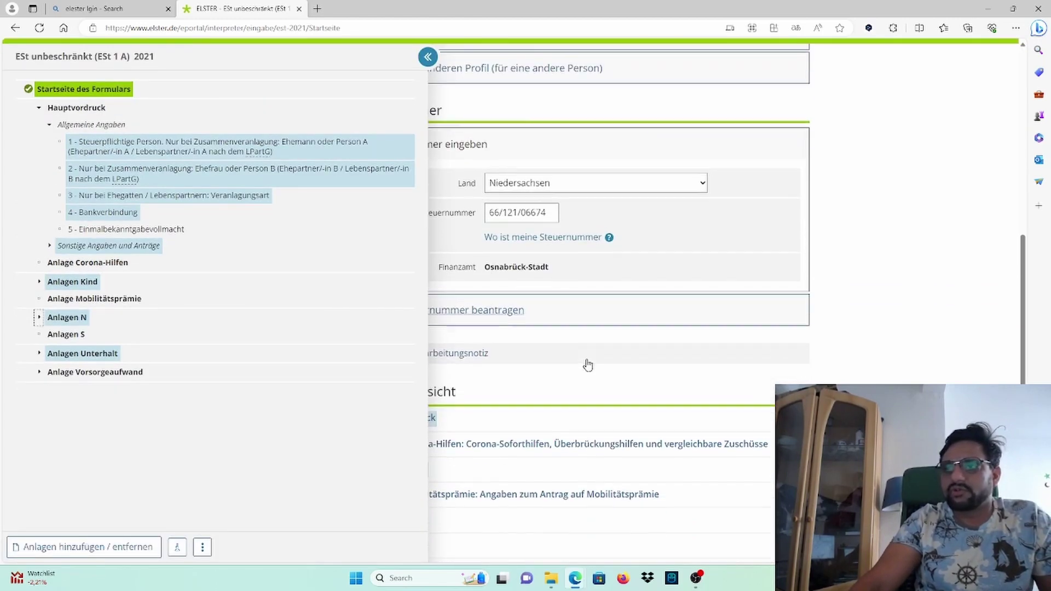
pyautogui.scroll(6, 587, 363)
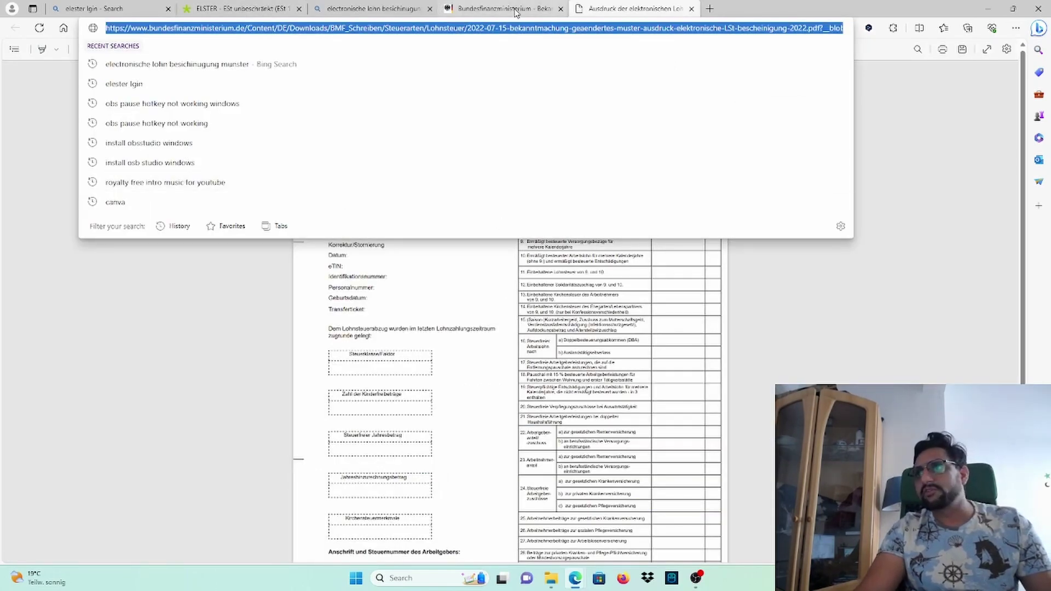
# Step: Show the Bing results and Bundesfinanzministerium page behind the sample Lohnsteuerbescheinigung, and return to the 2022 PDF
pyautogui.click(513, 10)
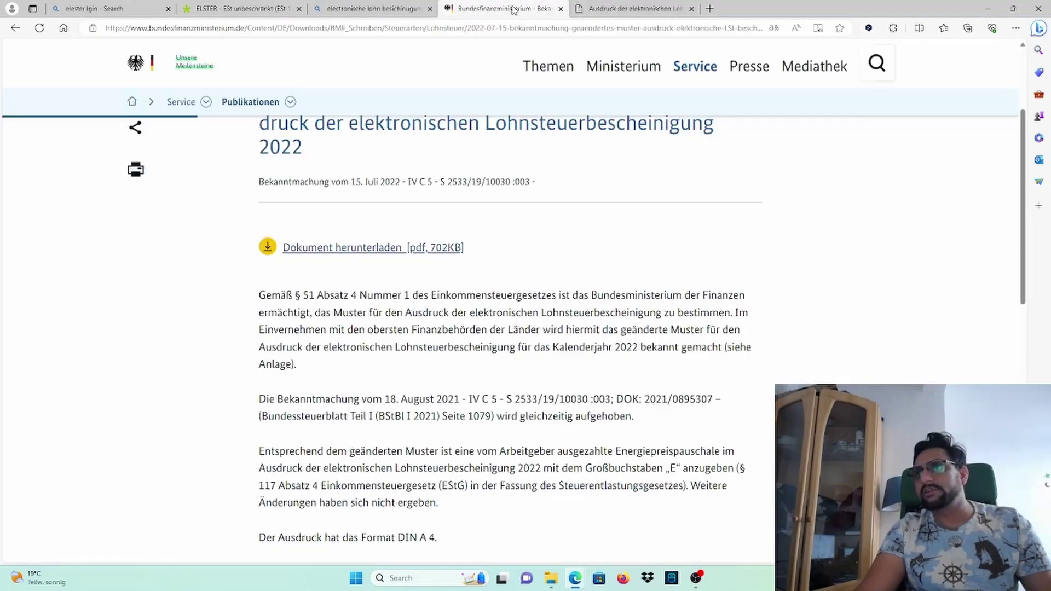
pyautogui.click(351, 10)
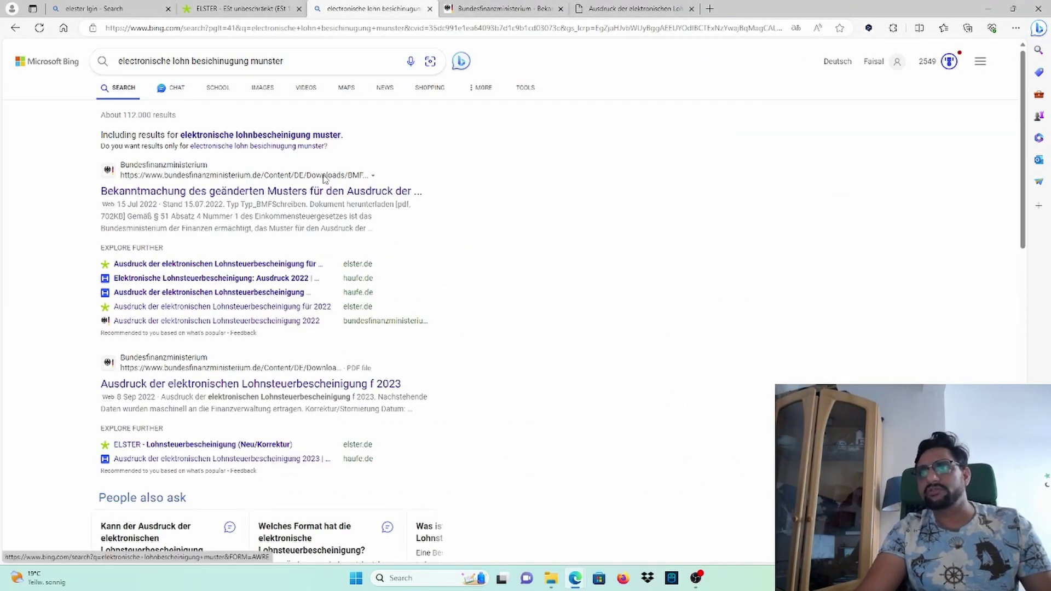
pyautogui.scroll(-3, 141, 343)
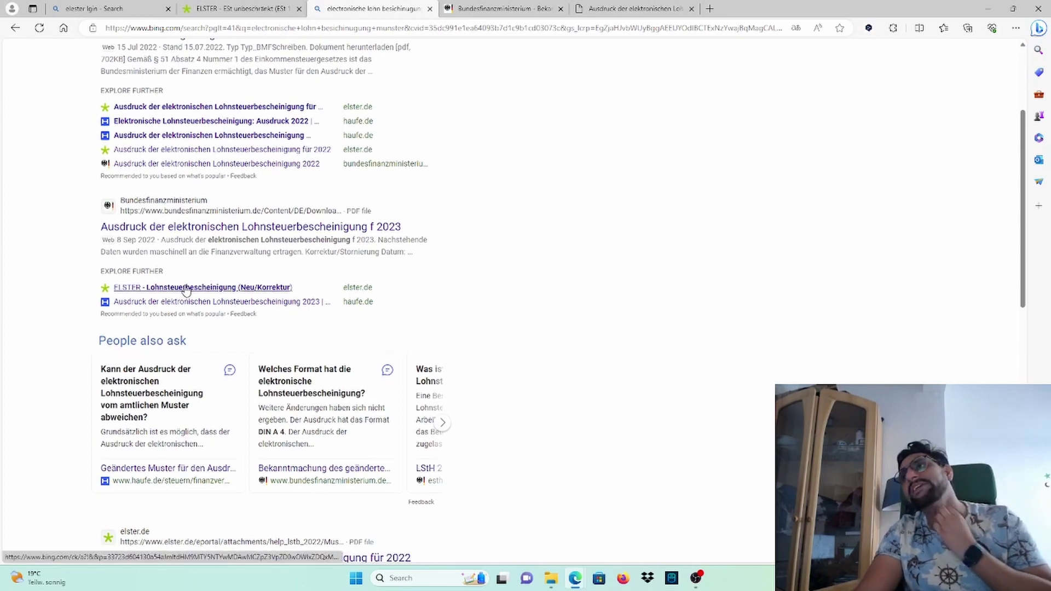
pyautogui.click(540, 8)
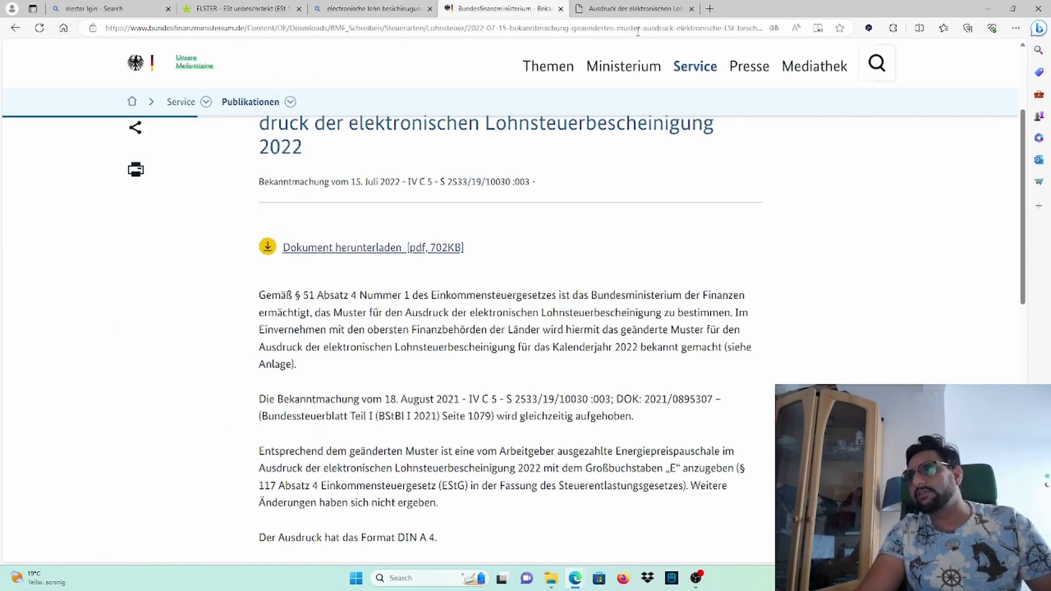
pyautogui.click(635, 9)
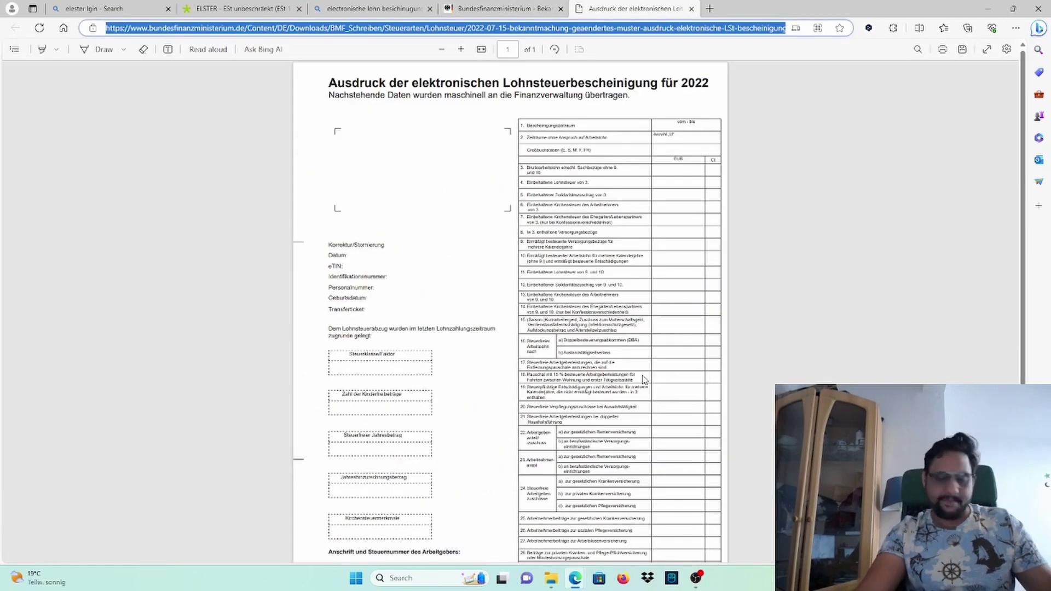
# Step: Enlarge the sample Lohnsteuerbescheinigung für 2022 and examine its numbered lines, including the Einbehaltene Lohnsteuer line
pyautogui.scroll(2, 684, 315)
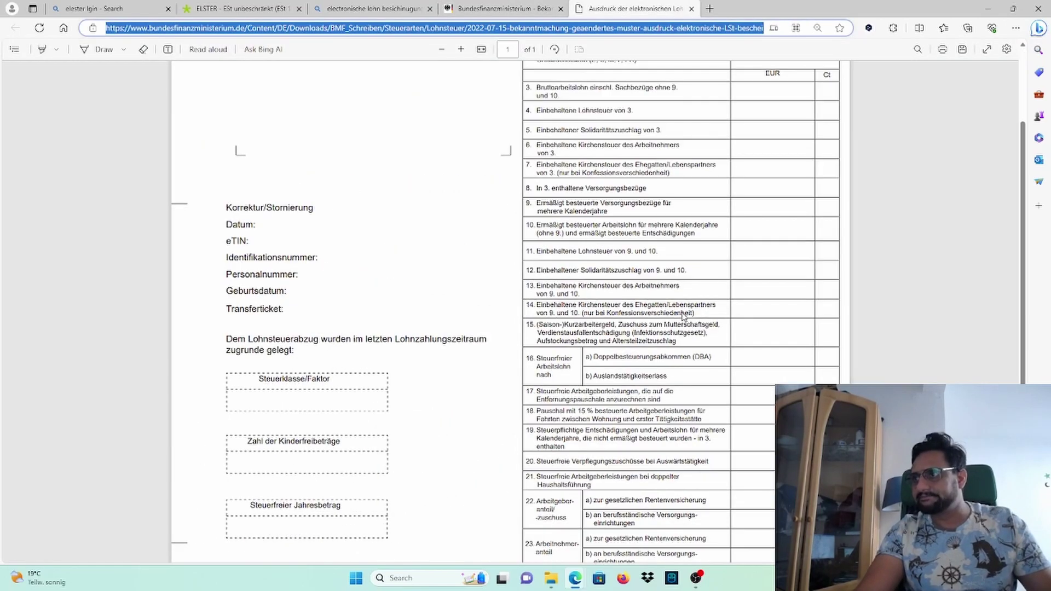
pyautogui.scroll(4, 683, 315)
pyautogui.scroll(-8, 684, 311)
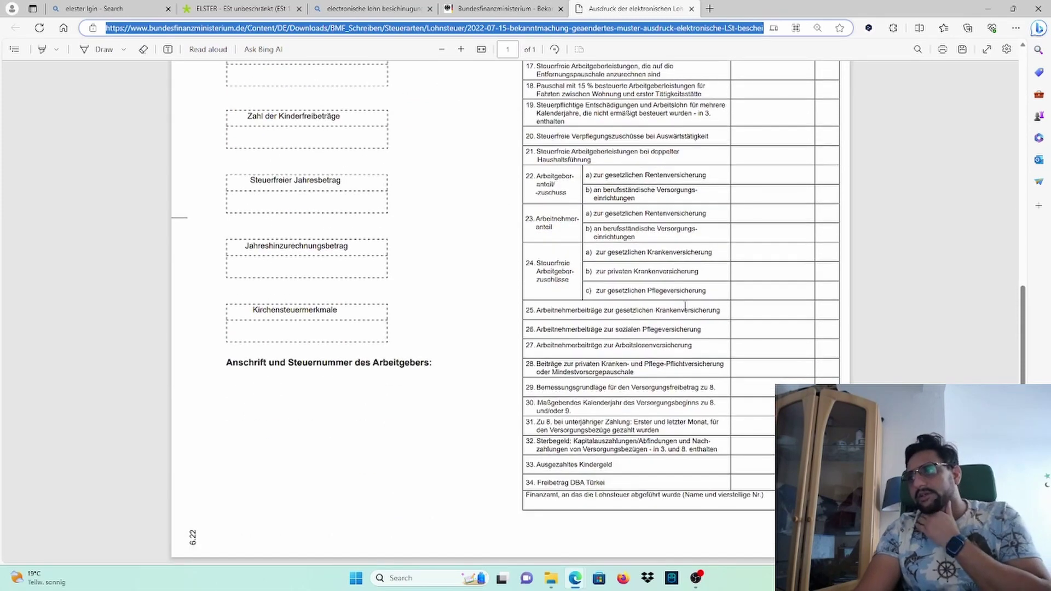
pyautogui.scroll(2, 685, 306)
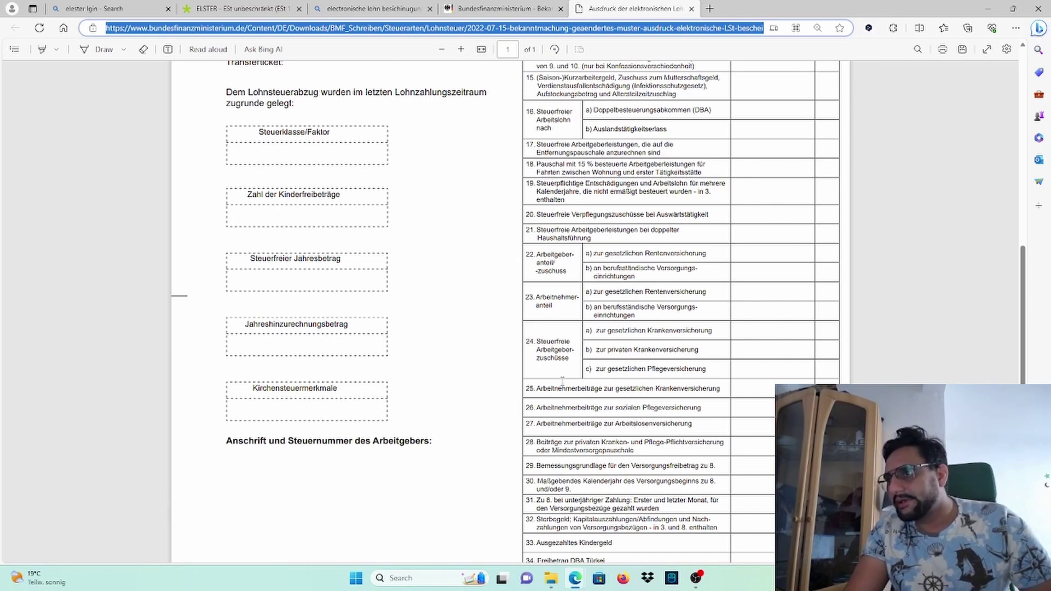
pyautogui.scroll(6, 562, 380)
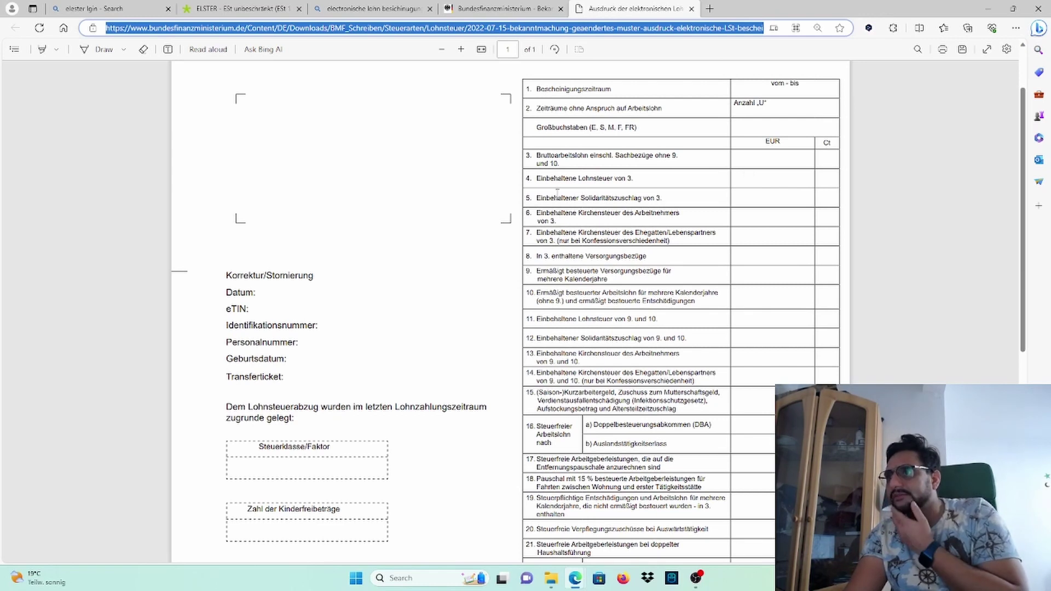
pyautogui.moveTo(612, 179); pyautogui.dragTo(768, 180)
pyautogui.click(769, 181)
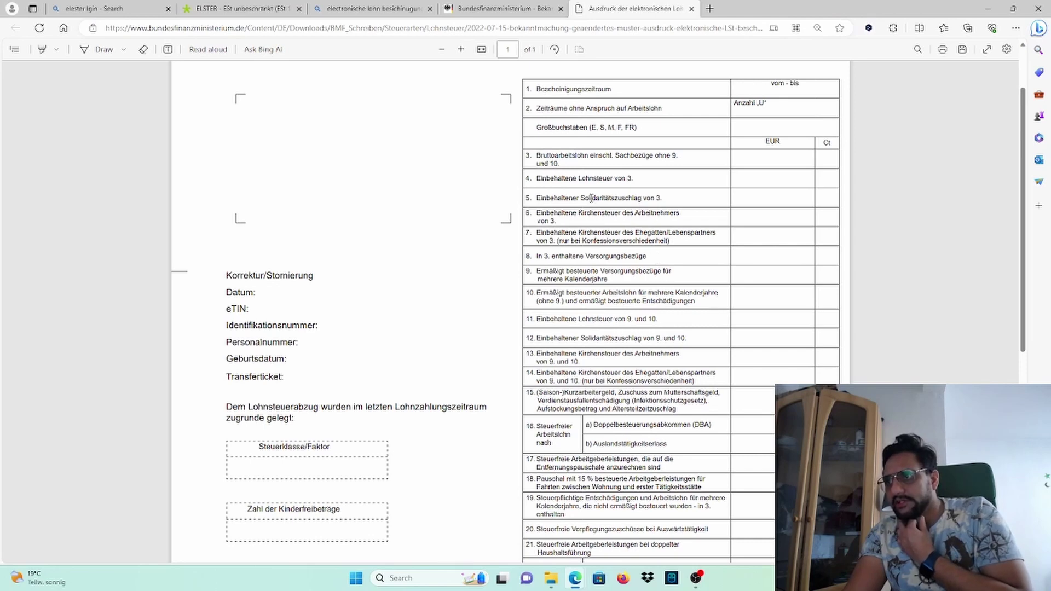
pyautogui.scroll(-2, 726, 217)
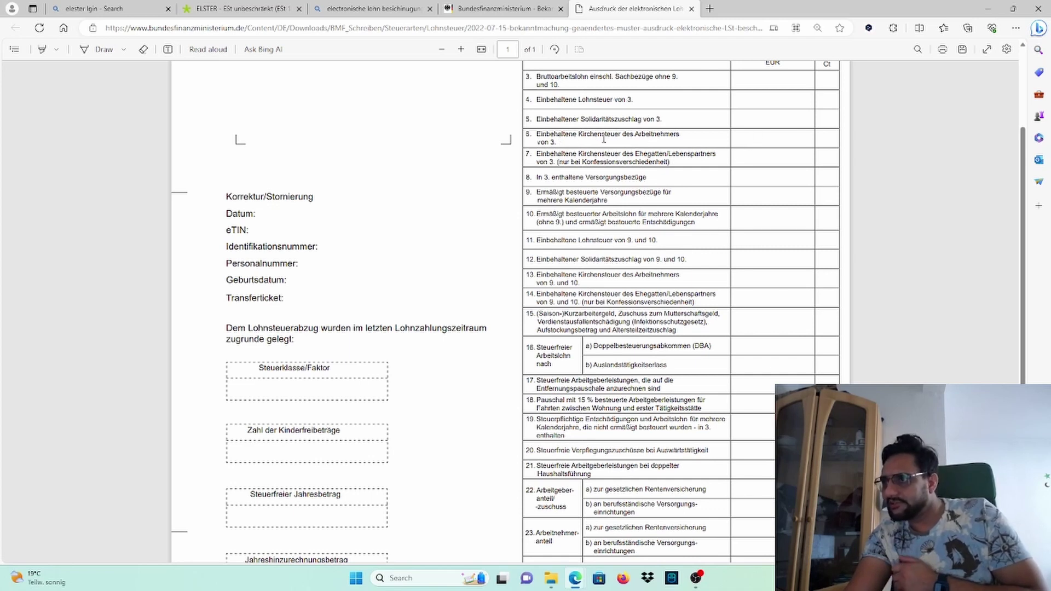
# Step: Highlight the Einbehaltene Kirchensteuer des Arbeitnehmers text in line 6 and examine the certificate lines that follow it
pyautogui.moveTo(599, 138); pyautogui.dragTo(661, 142)
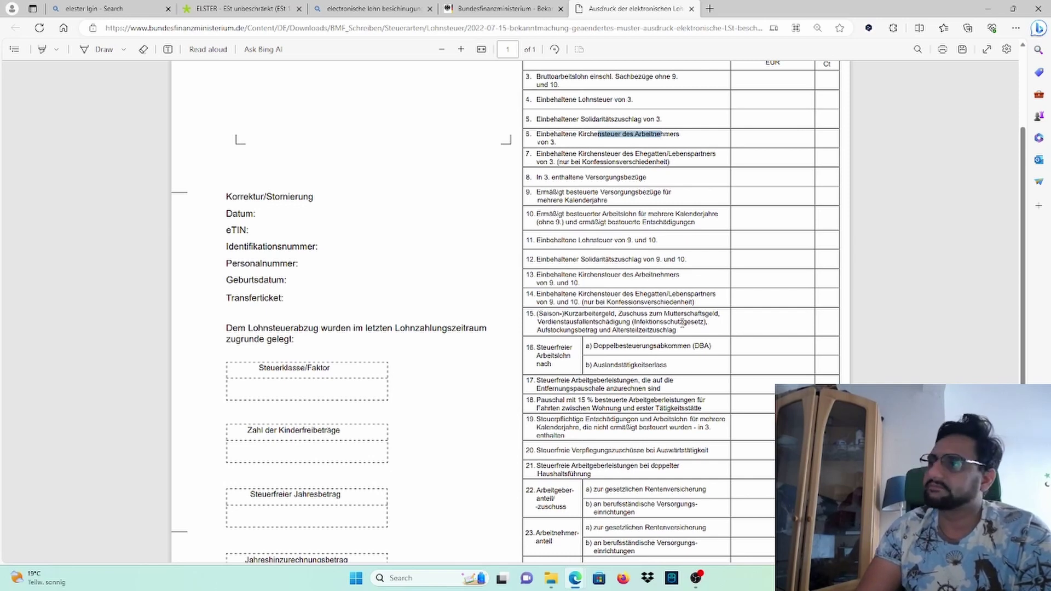
pyautogui.scroll(-2, 681, 323)
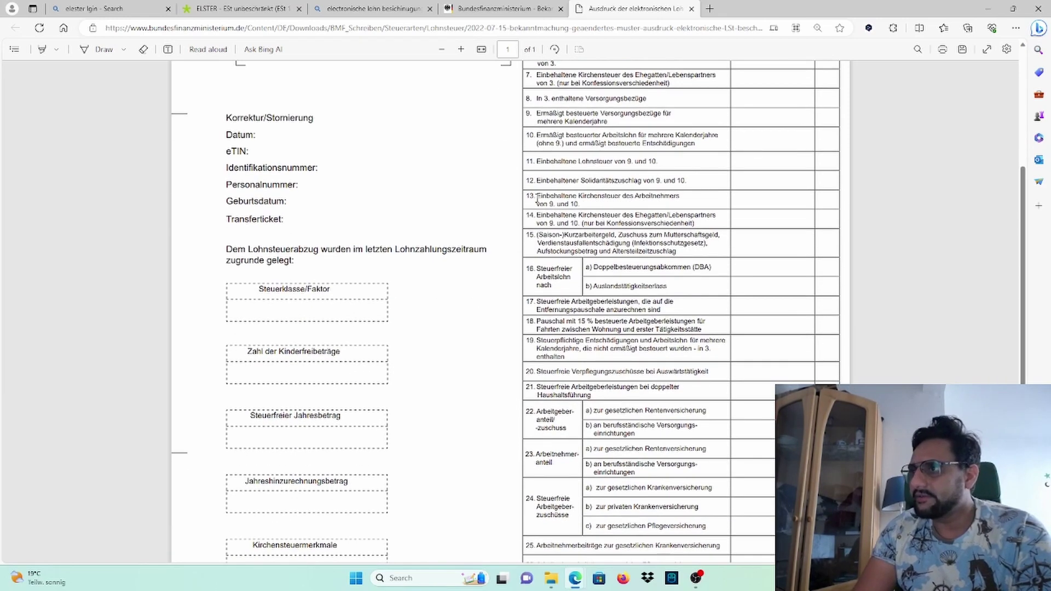
pyautogui.scroll(-2, 654, 223)
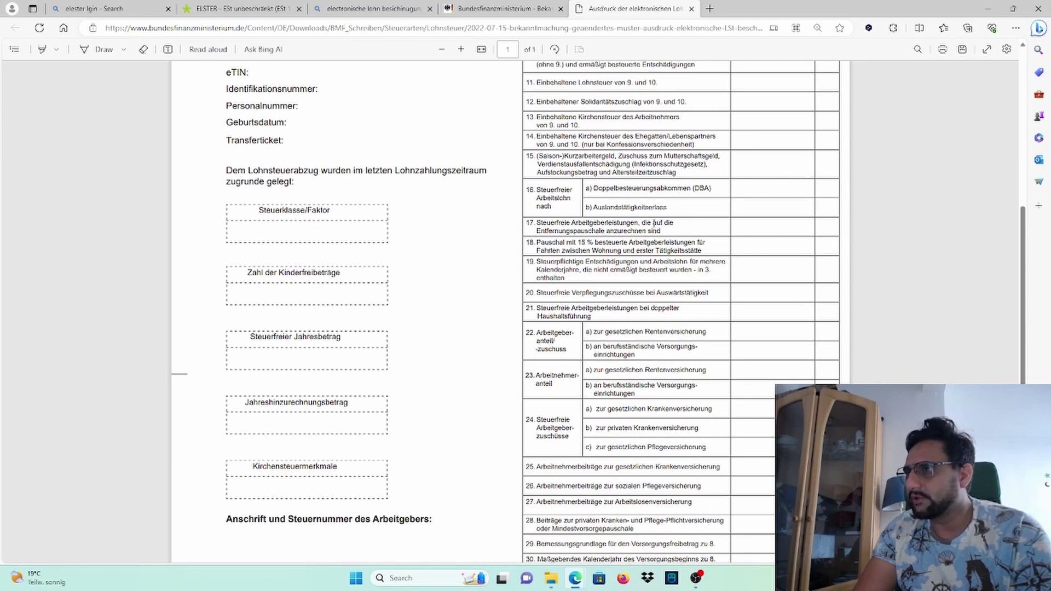
pyautogui.scroll(-2, 654, 223)
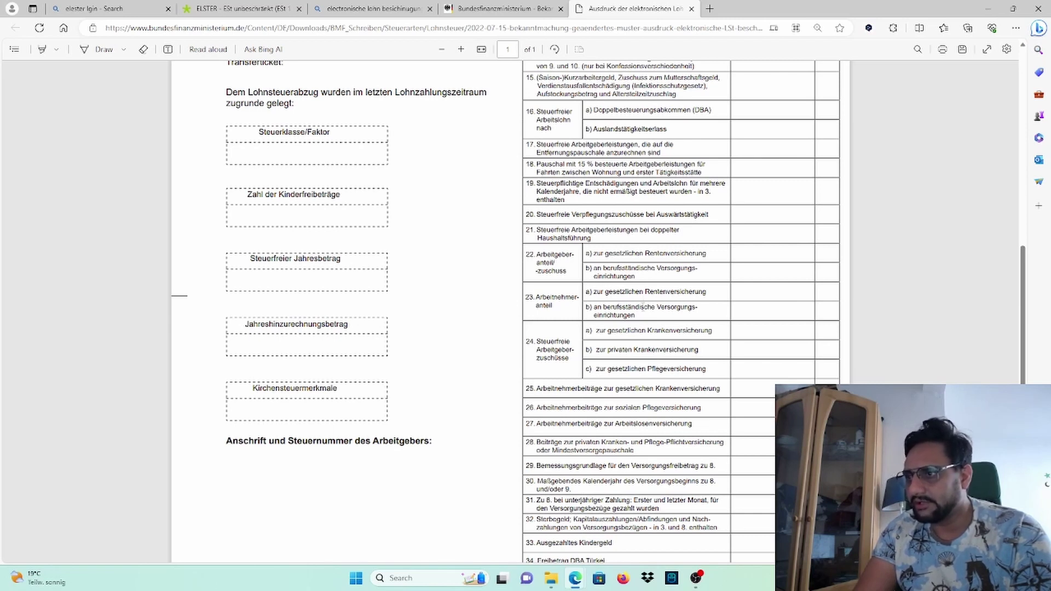
# Step: Highlight the Arbeitgeberanteil and Arbeitnehmeranteil entries in lines 22 and 23 for gesetzliche Rentenversicherung and berufsständische Versorgungseinrichtungen
pyautogui.moveTo(537, 255); pyautogui.dragTo(580, 283)
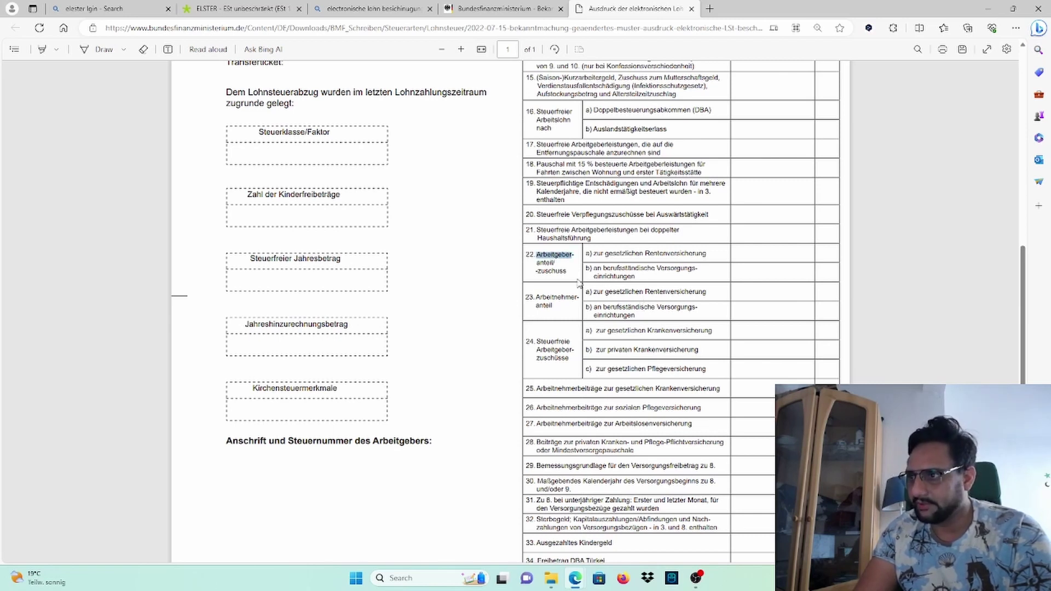
pyautogui.moveTo(628, 253); pyautogui.dragTo(686, 253)
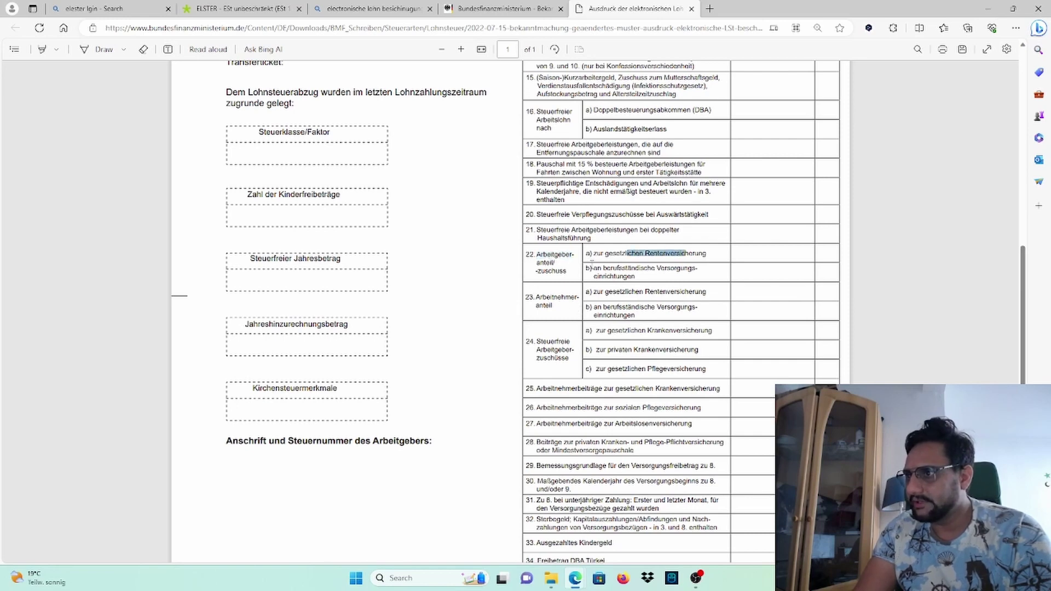
pyautogui.moveTo(620, 268); pyautogui.dragTo(691, 272)
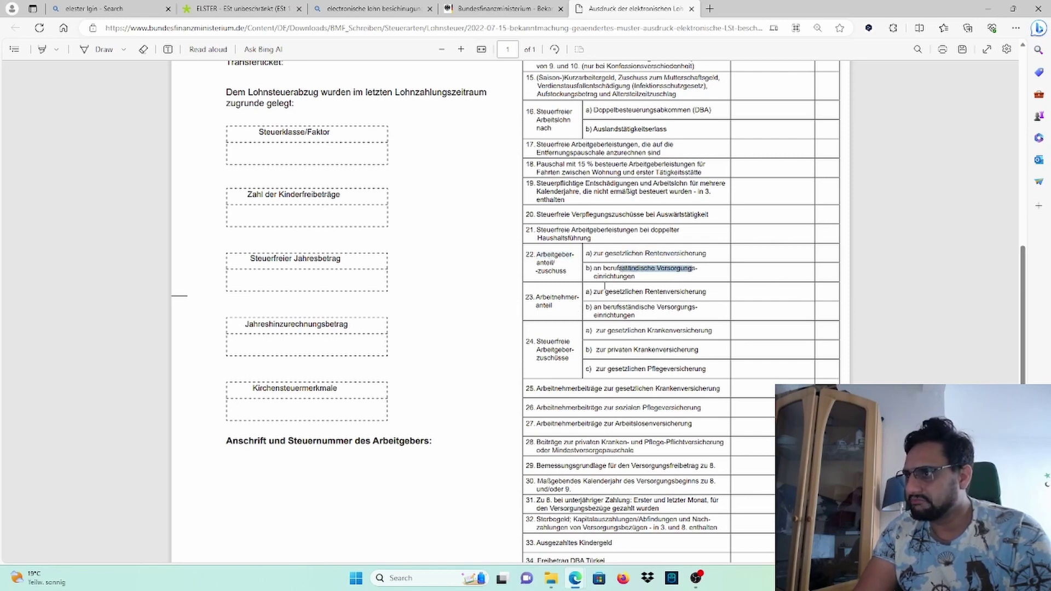
pyautogui.moveTo(602, 292); pyautogui.dragTo(709, 293)
pyautogui.scroll(-1, 623, 328)
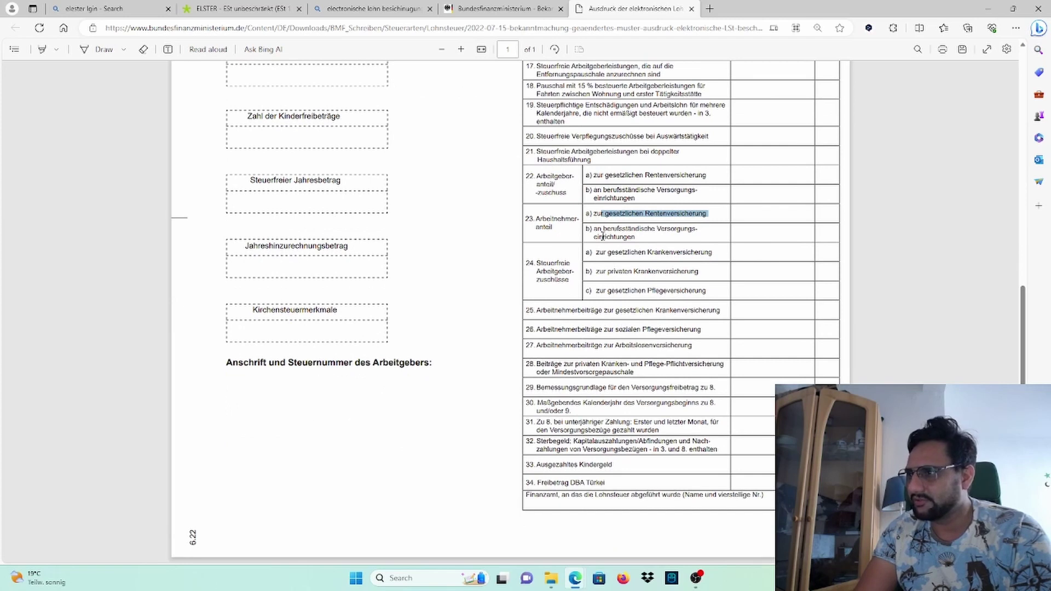
pyautogui.moveTo(594, 229); pyautogui.dragTo(659, 240)
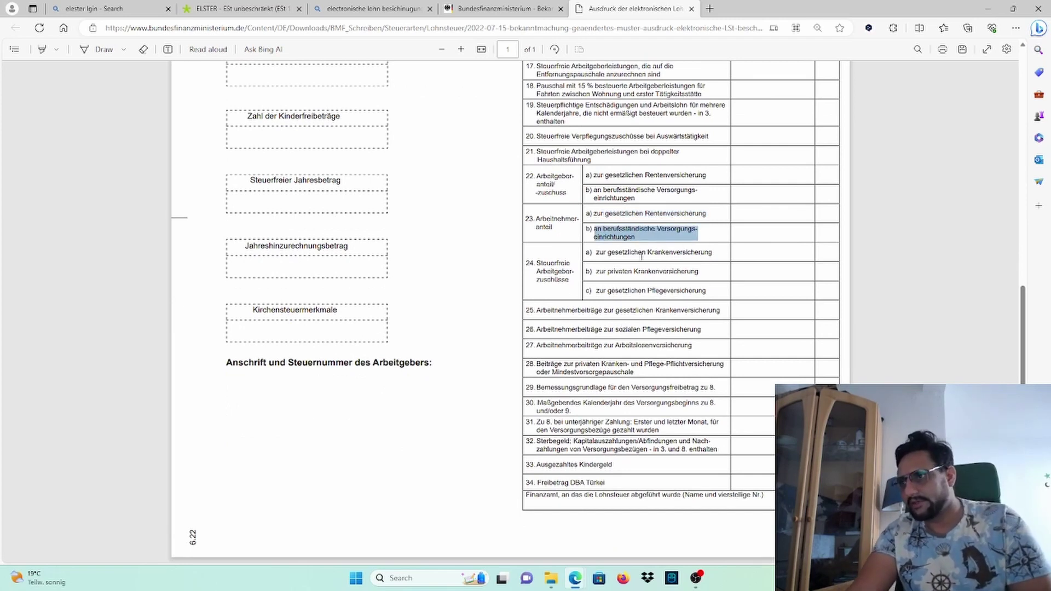
# Step: Point out the insurance lines by highlighting gesetzliche Krankenversicherung in 24 a, soziale Pflegeversicherung in 26 and Arbeitslosenversicherung in 27
pyautogui.moveTo(602, 253); pyautogui.dragTo(676, 253)
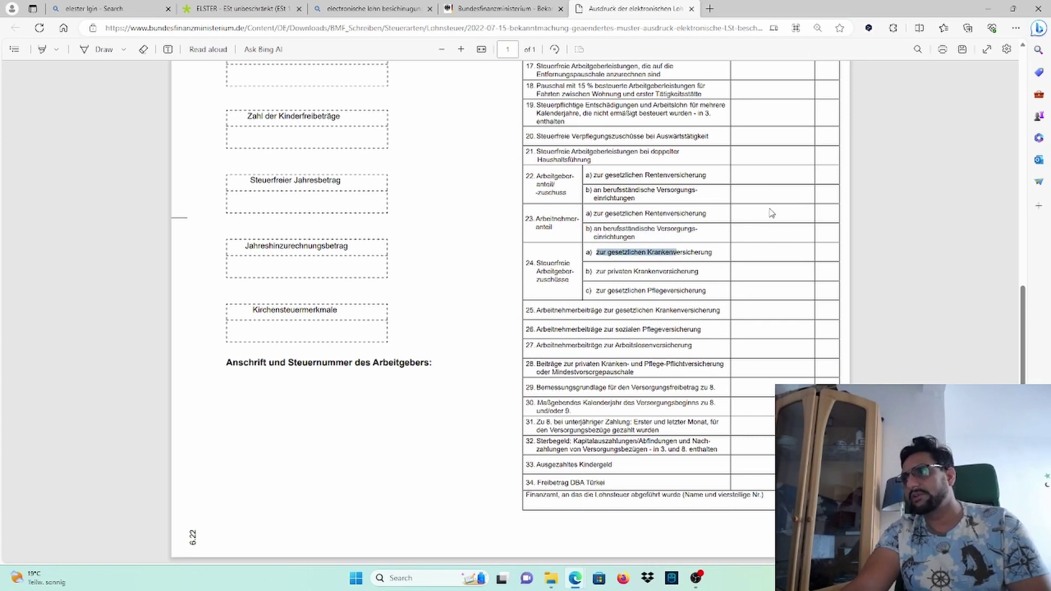
pyautogui.click(743, 263)
pyautogui.moveTo(536, 329); pyautogui.dragTo(619, 329)
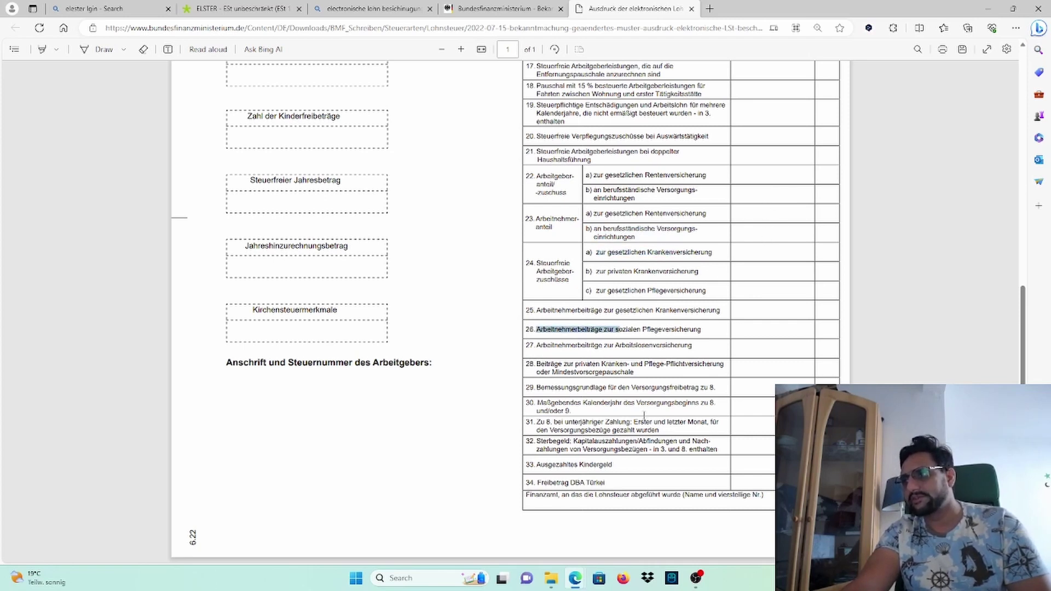
pyautogui.click(759, 331)
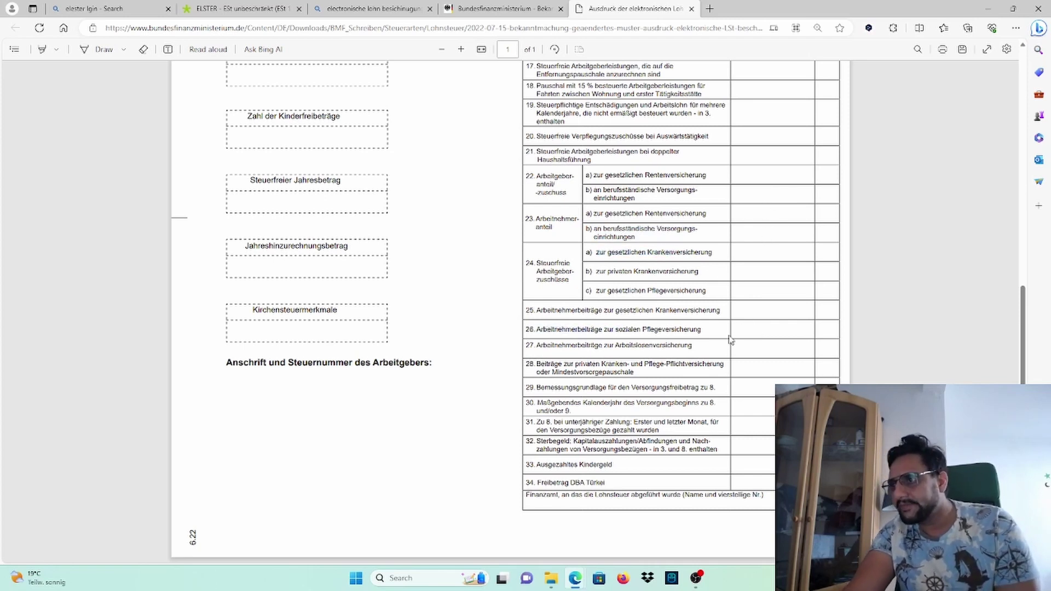
pyautogui.moveTo(556, 350); pyautogui.dragTo(682, 346)
pyautogui.click(772, 357)
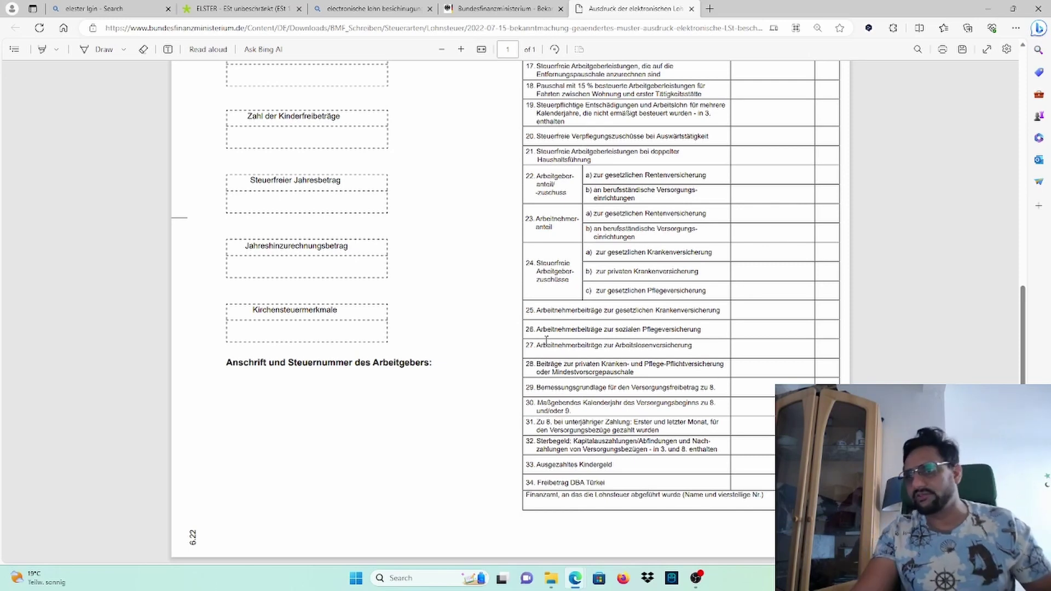
# Step: Highlight the Steuerklasse/Faktor and Zahl der Kinderfreibeträge headings in the certificate's wage tax deduction details
pyautogui.scroll(8, 596, 396)
pyautogui.scroll(-8, 597, 396)
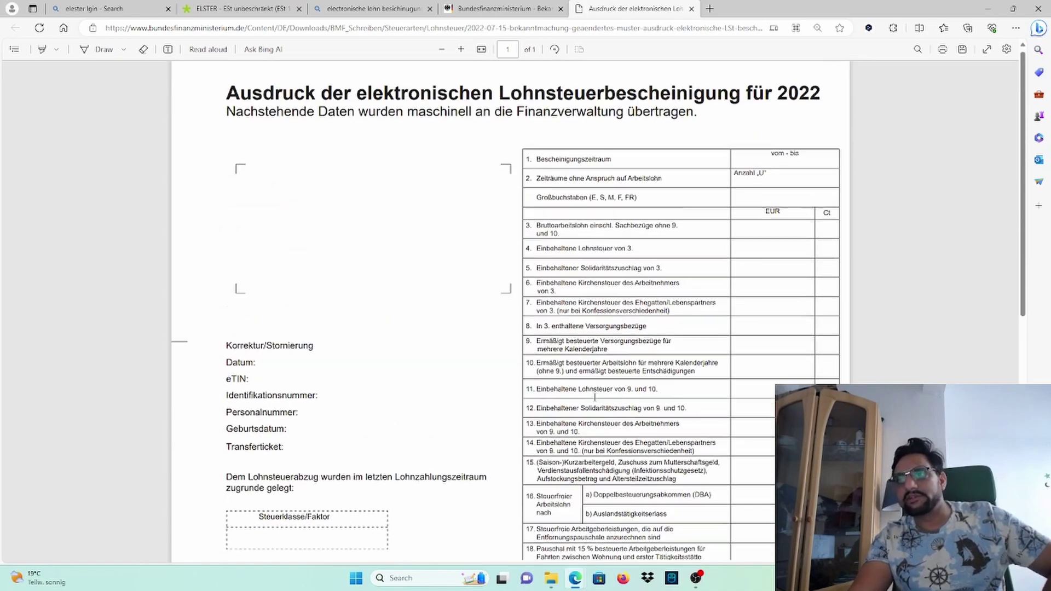
pyautogui.scroll(-3, 280, 244)
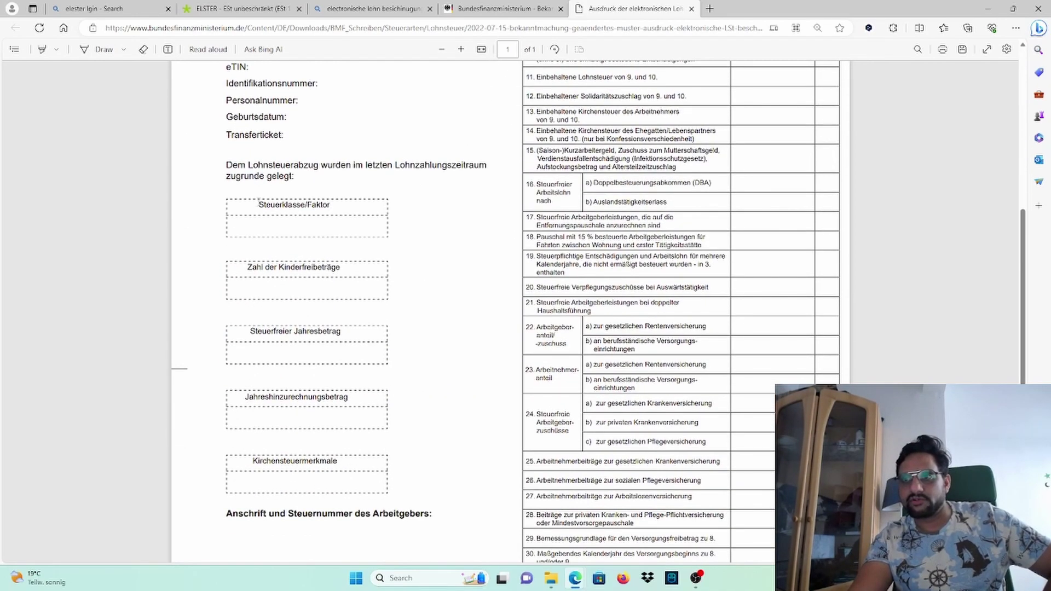
pyautogui.moveTo(257, 204); pyautogui.dragTo(357, 208)
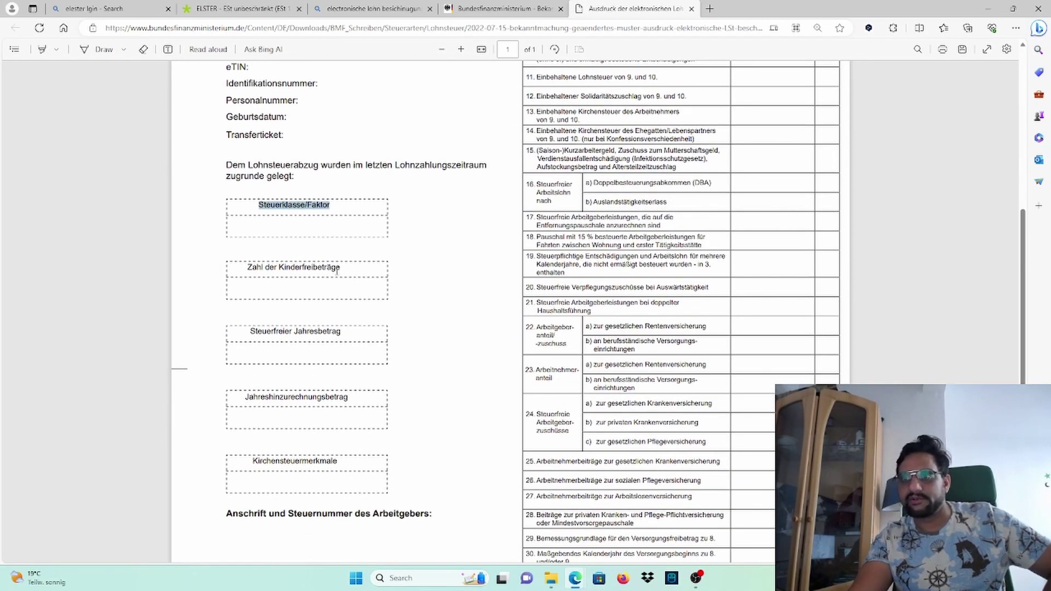
pyautogui.moveTo(244, 267); pyautogui.dragTo(357, 276)
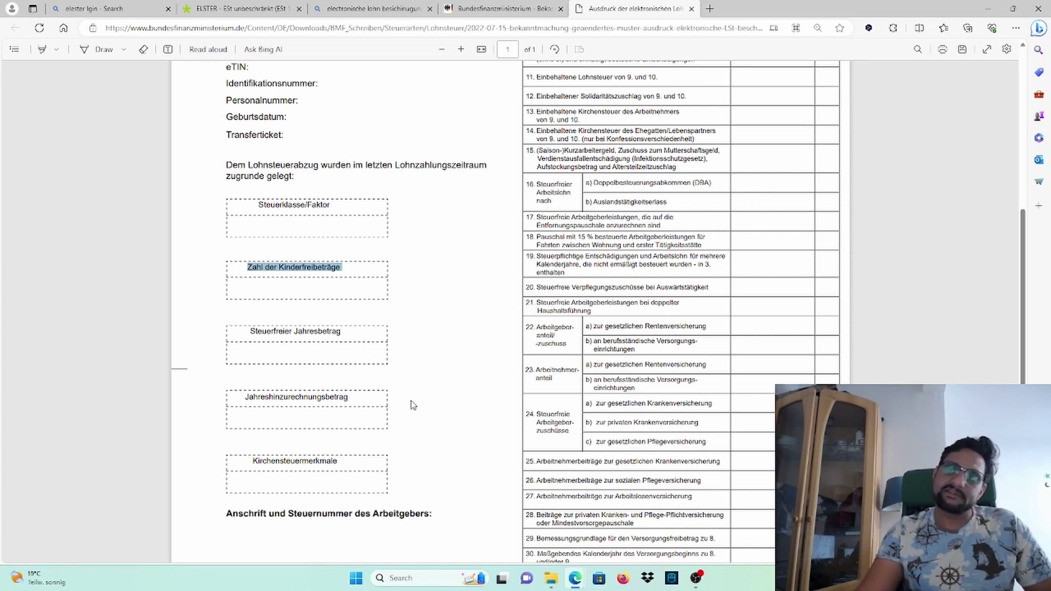
pyautogui.click(301, 284)
pyautogui.moveTo(247, 269); pyautogui.dragTo(357, 271)
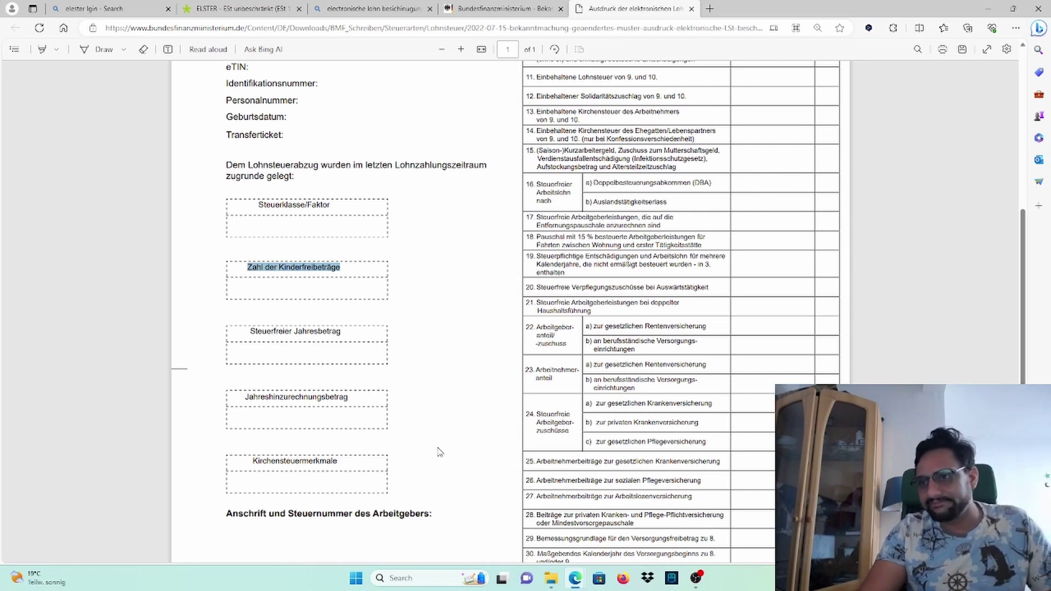
# Step: Highlight the Steuerfreier Jahresbetrag and Kirchensteuermerkmale headings in the certificate's wage tax deduction details
pyautogui.scroll(-3, 392, 416)
pyautogui.scroll(2, 394, 414)
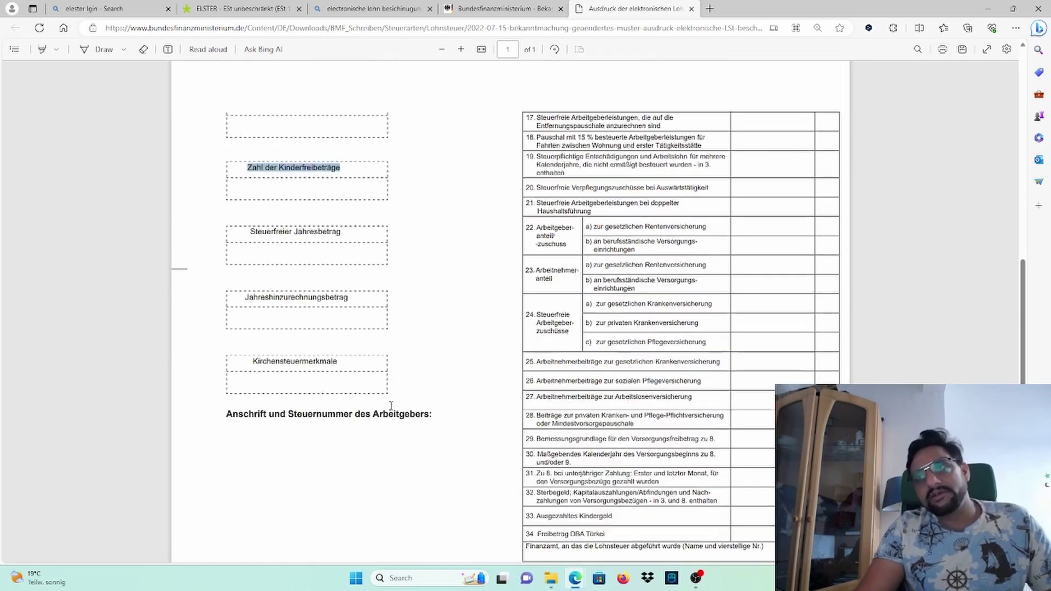
pyautogui.click(253, 258)
pyautogui.moveTo(253, 258); pyautogui.dragTo(327, 260)
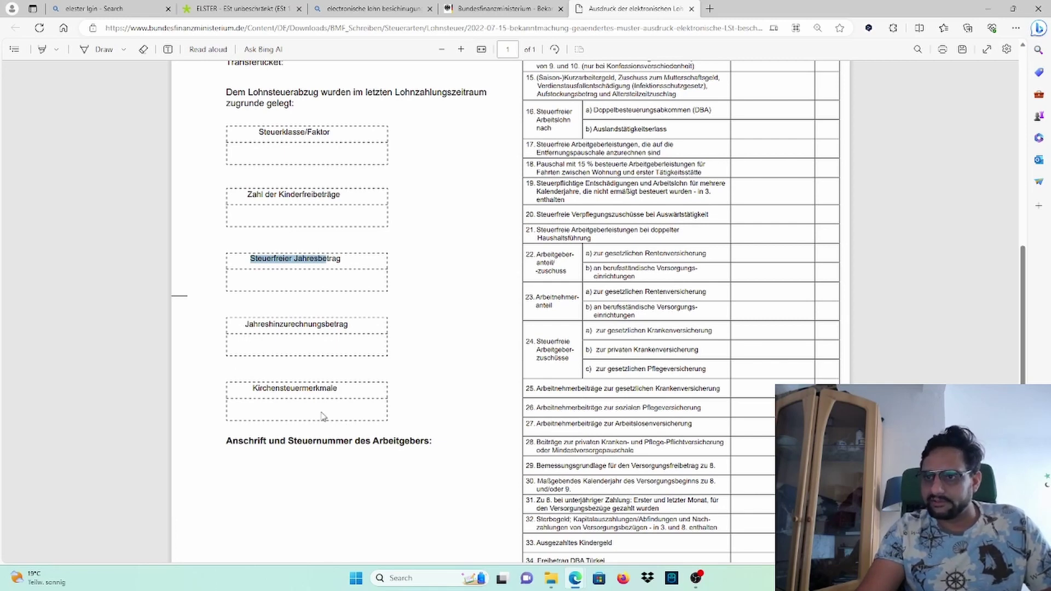
pyautogui.moveTo(253, 388); pyautogui.dragTo(328, 389)
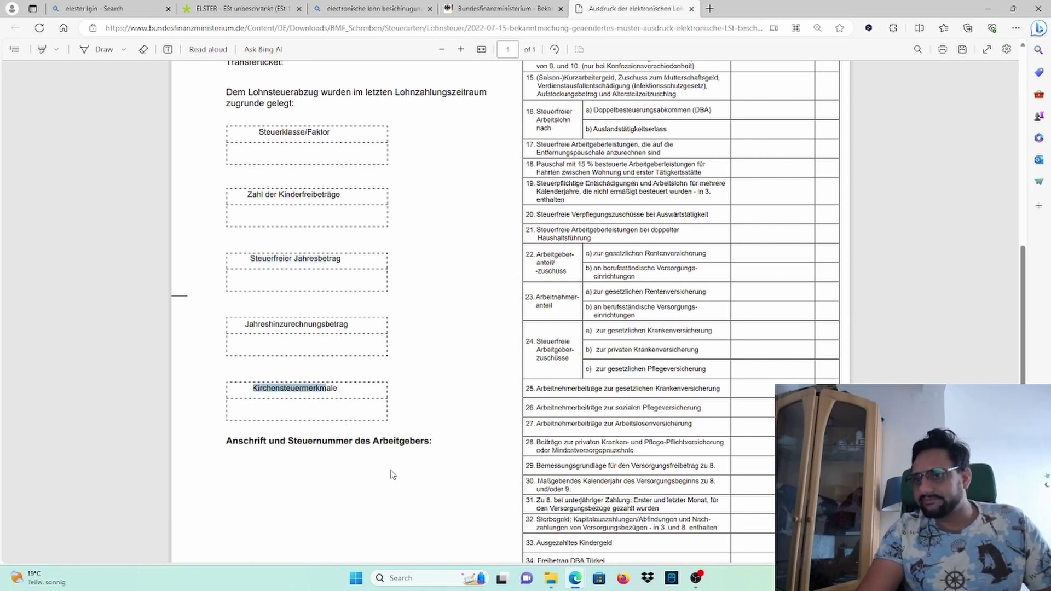
# Step: Look over the whole certificate again and highlight its Lohnsteuerbescheinigung für 2022 title and the vom - bis field of line 1
pyautogui.scroll(-2, 392, 475)
pyautogui.scroll(5, 340, 372)
pyautogui.scroll(5, 330, 355)
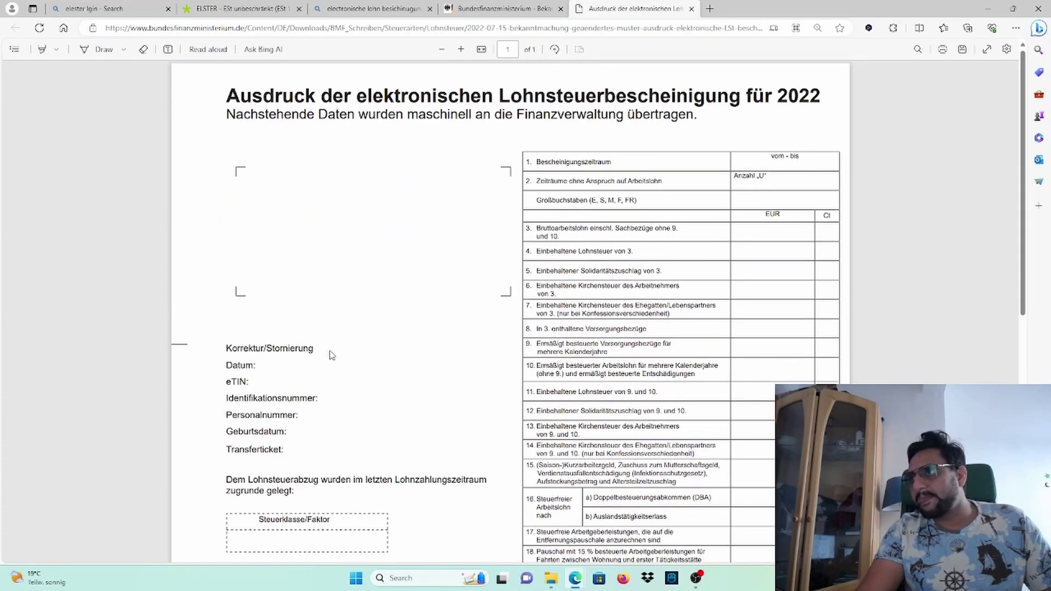
pyautogui.scroll(-3, 292, 380)
pyautogui.scroll(3, 242, 366)
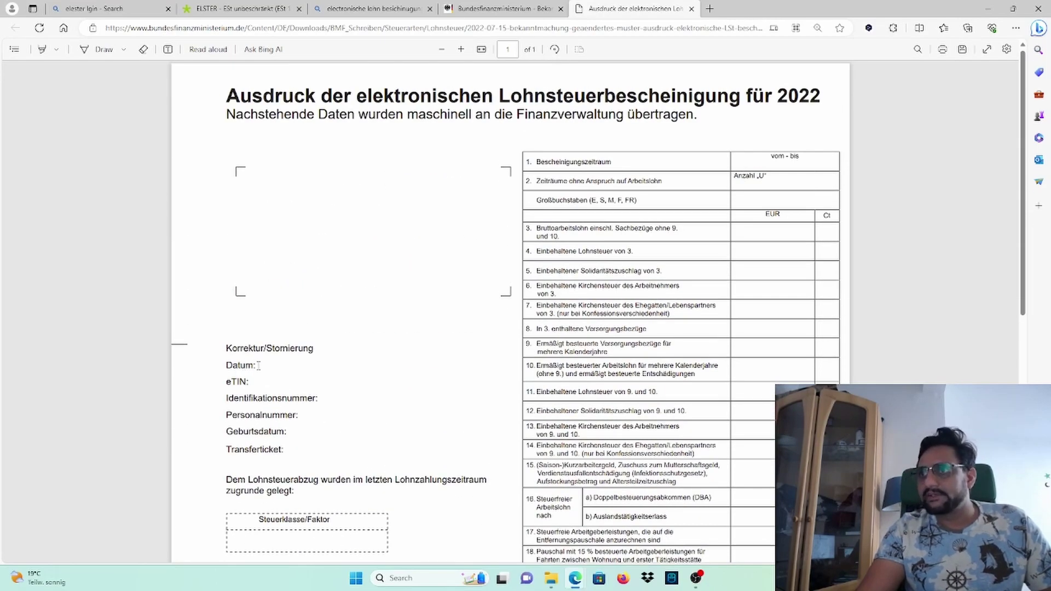
pyautogui.scroll(-9, 258, 365)
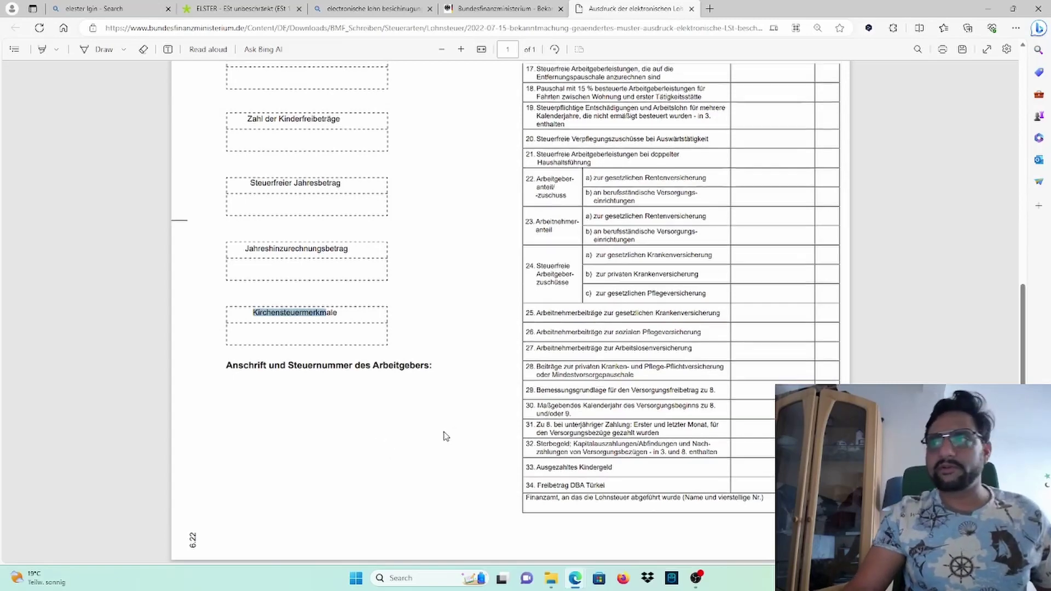
pyautogui.scroll(10, 444, 434)
pyautogui.moveTo(228, 90); pyautogui.dragTo(809, 99)
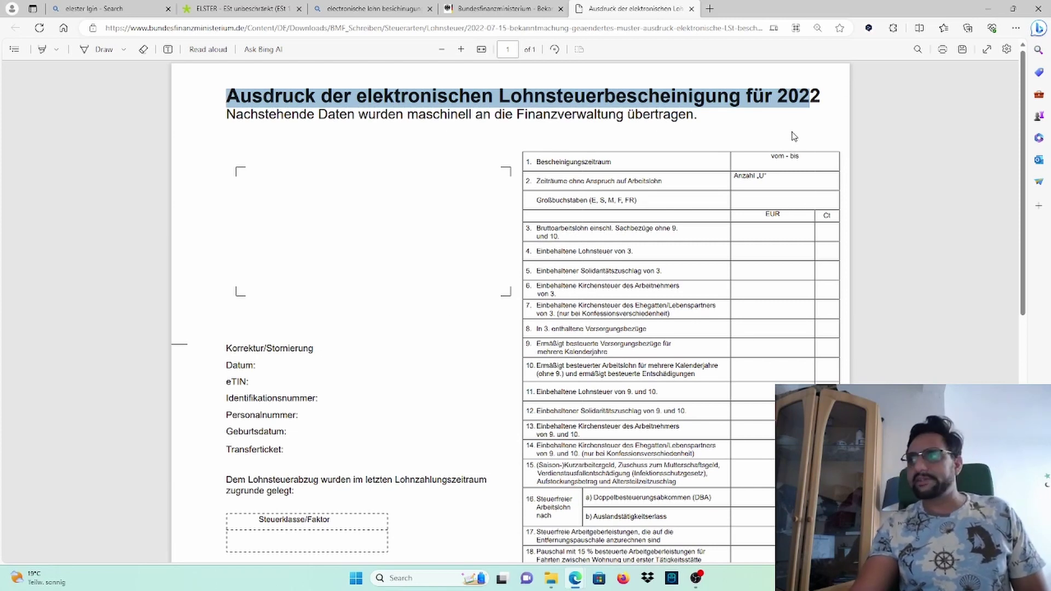
pyautogui.moveTo(771, 156); pyautogui.dragTo(831, 158)
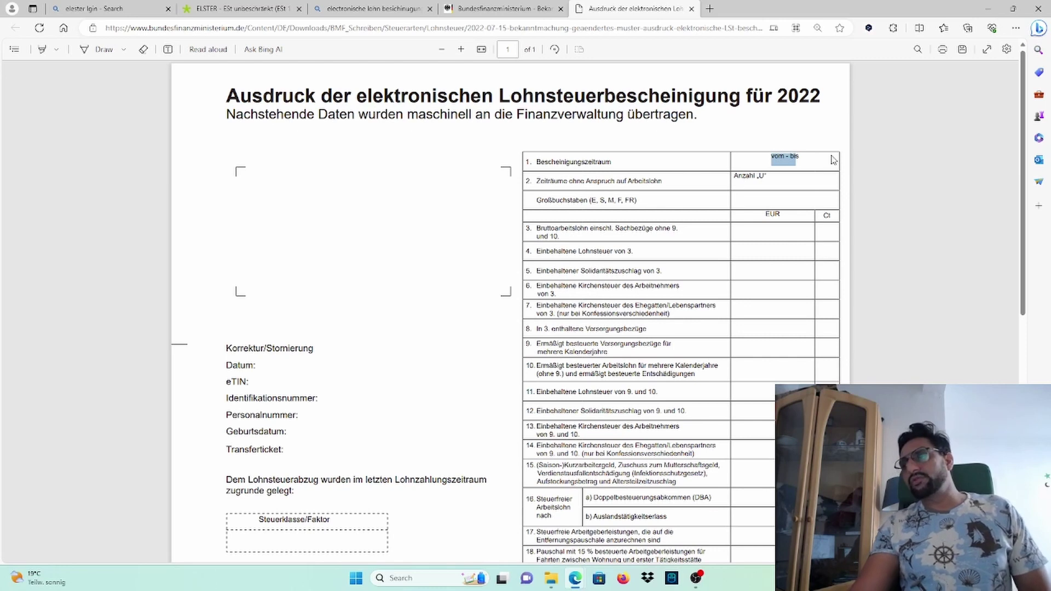